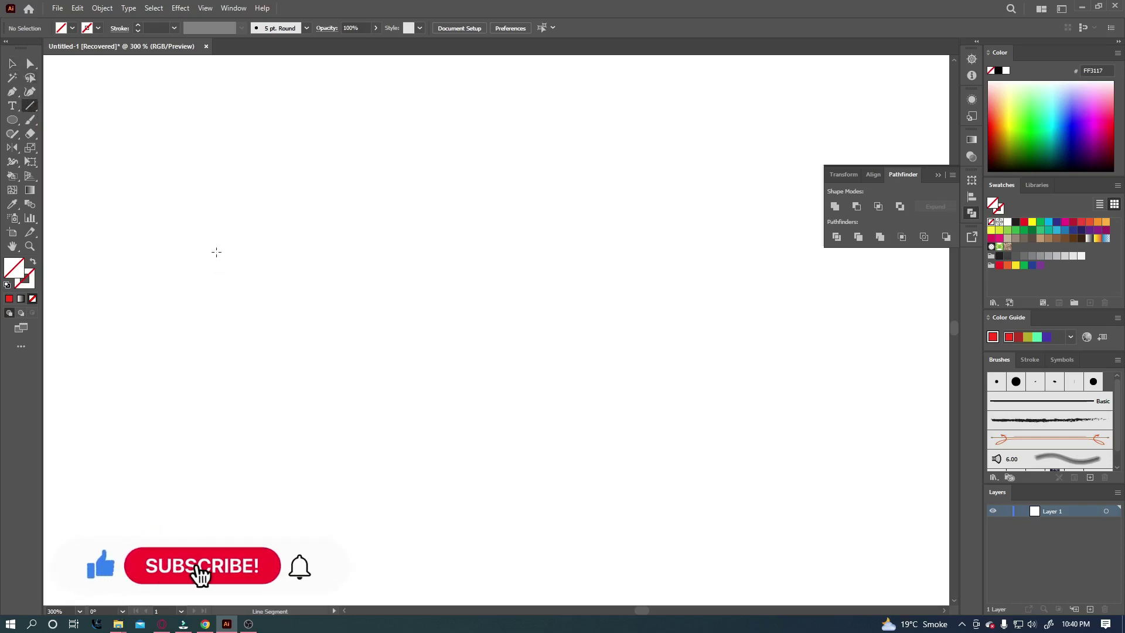
Draw a slightly slanted line segment about 91 pt wide and give it a black stroke.
drag(216, 251, 419, 241)
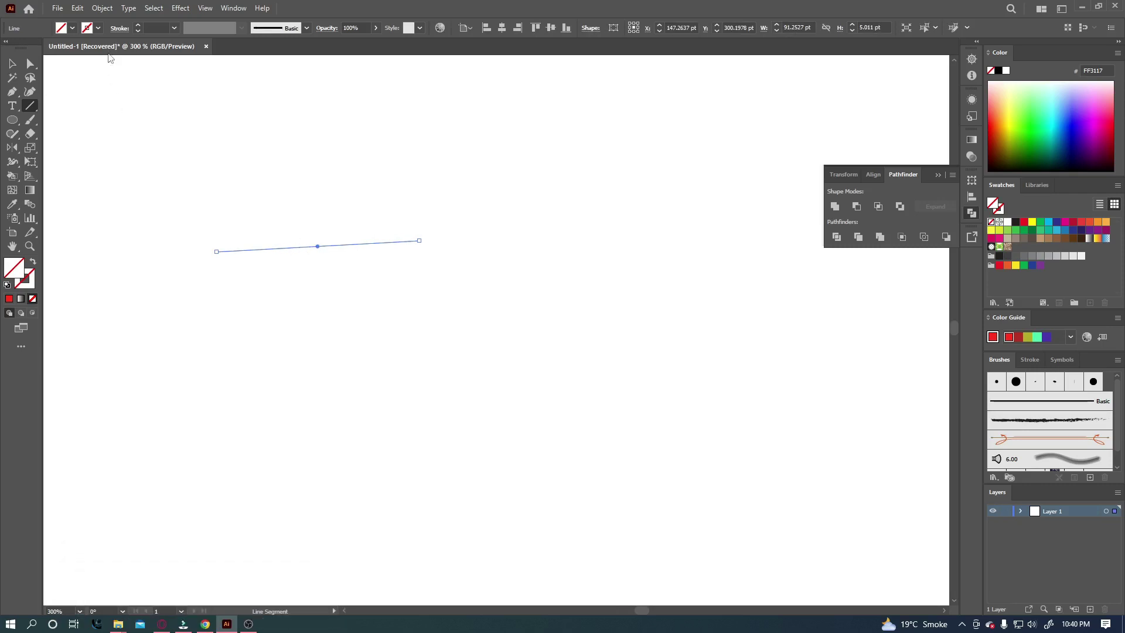
click(97, 28)
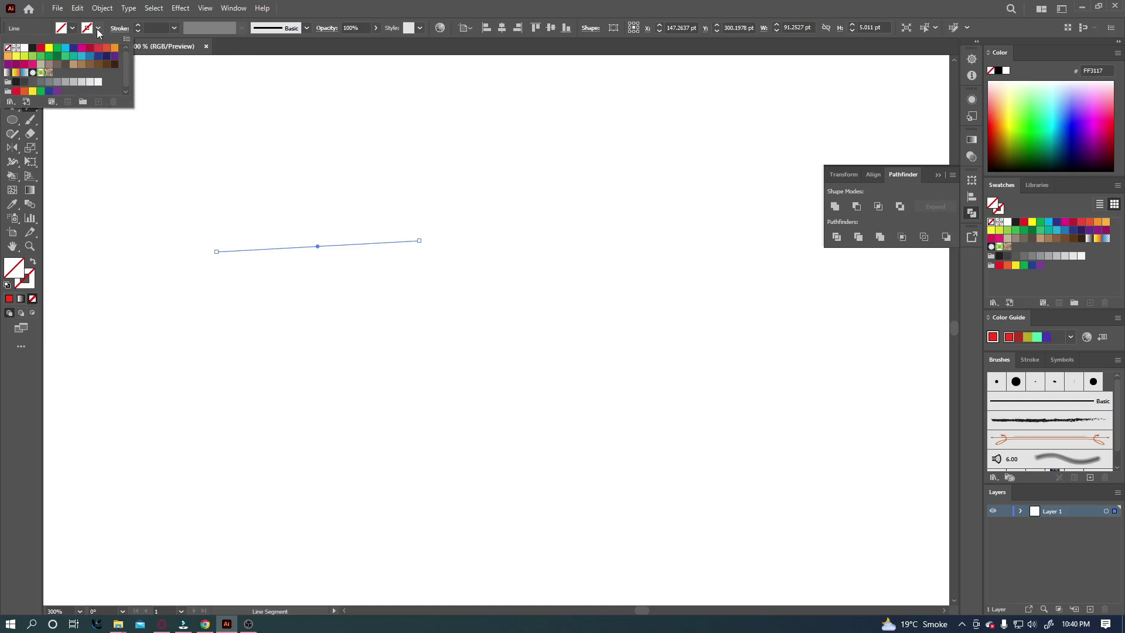
click(33, 48)
click(376, 14)
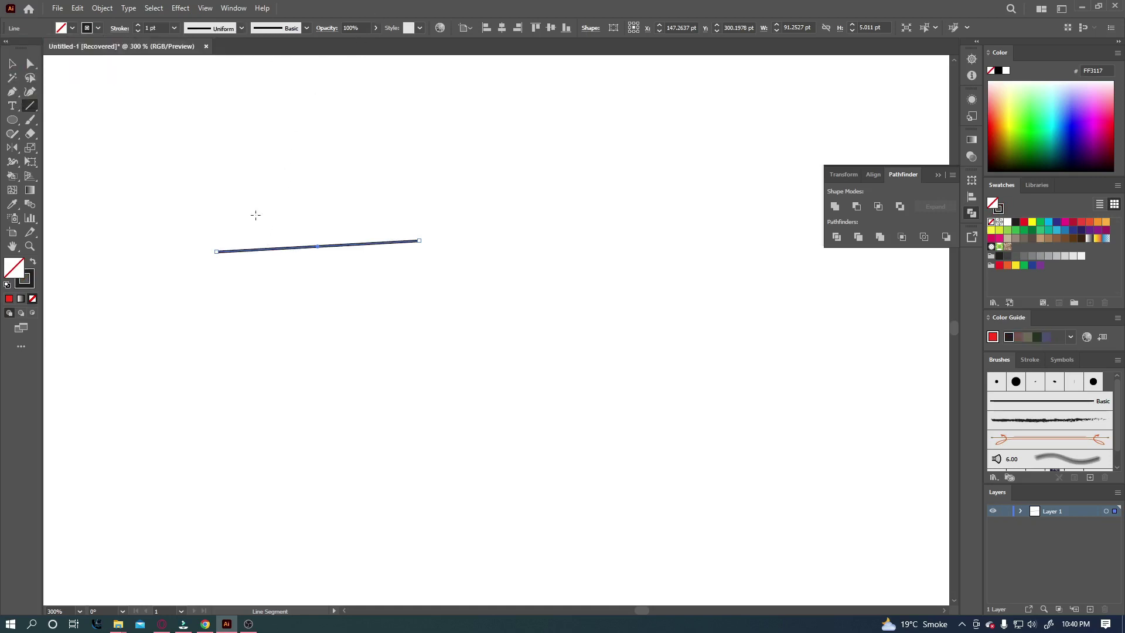
Try stroke weights of 2 pt and 5 pt on the line, then set the weight to 1 pt.
click(174, 28)
click(188, 91)
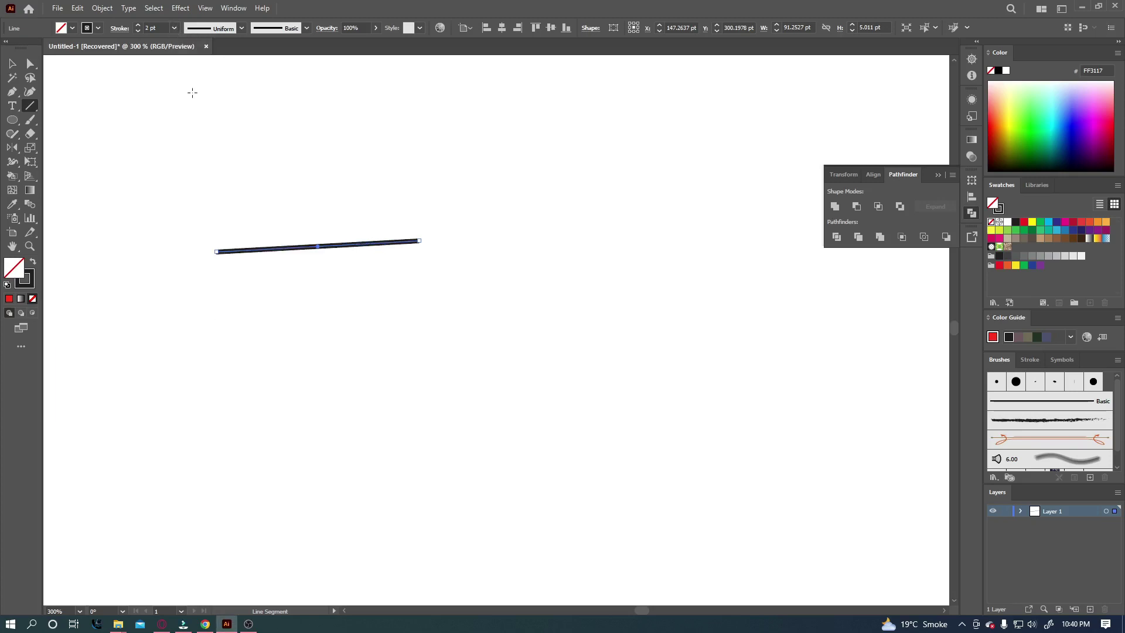
click(174, 28)
click(188, 130)
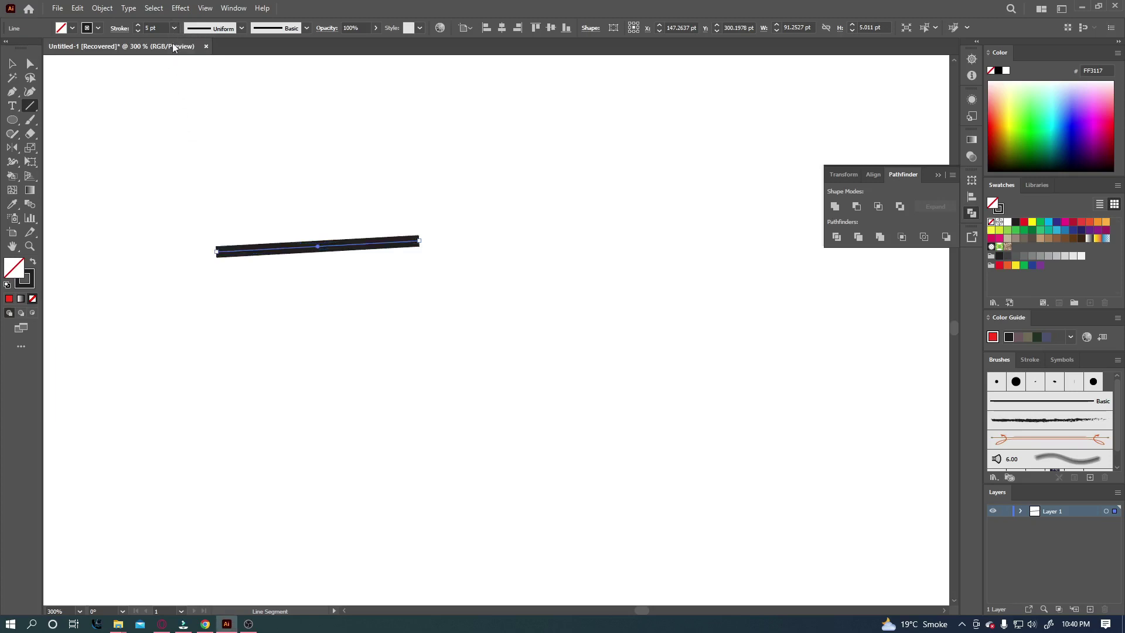
click(174, 28)
click(197, 79)
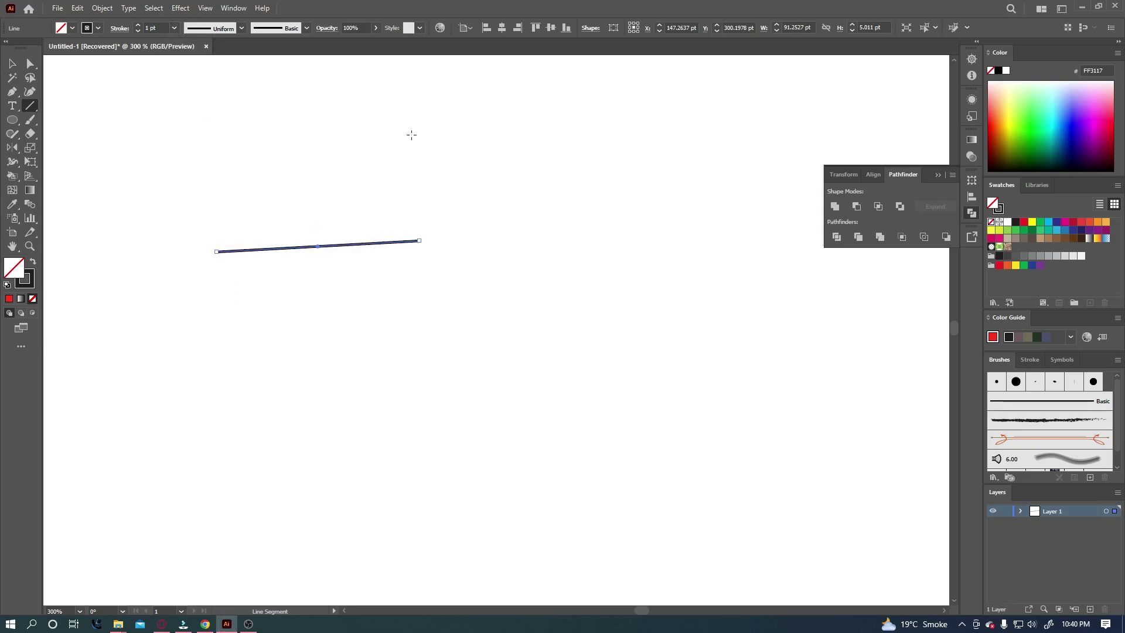
Draw five more line segments at free angles around the first line, three steep and two nearly horizontal.
drag(411, 134, 455, 334)
drag(535, 262, 317, 288)
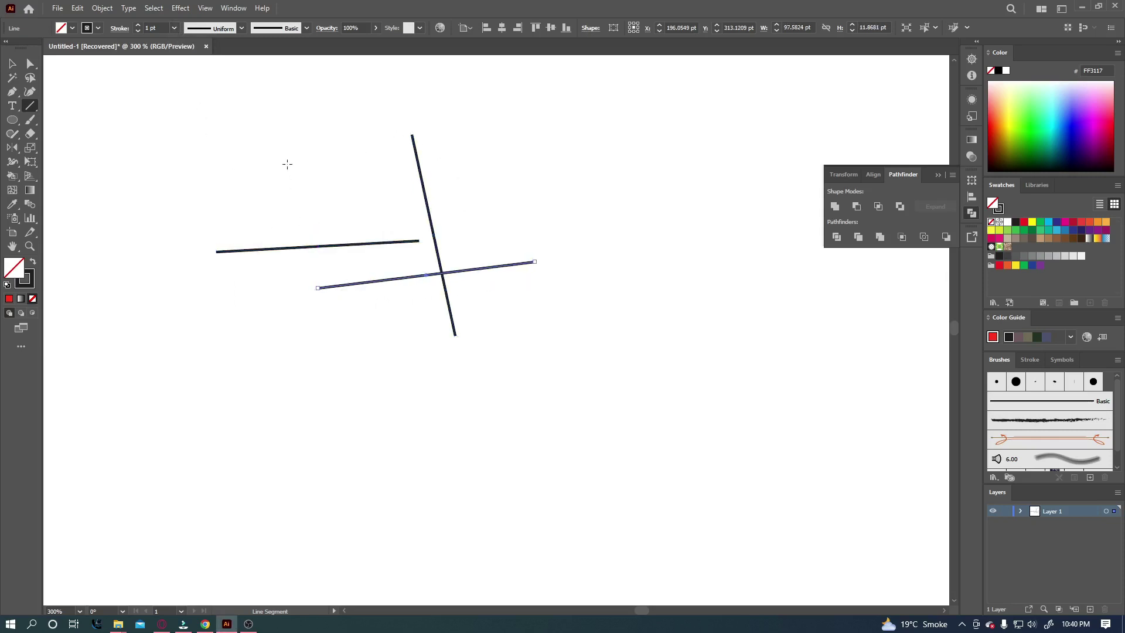
drag(289, 164, 381, 343)
drag(350, 197, 408, 319)
drag(264, 212, 467, 212)
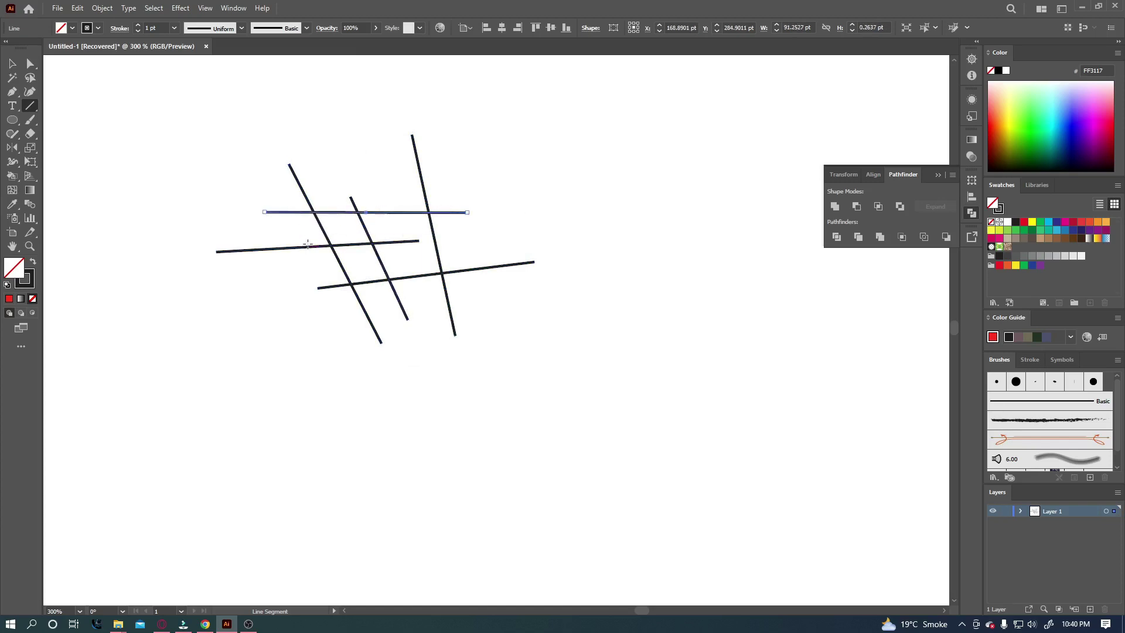
Draw a vertical line, a horizontal line about 86 pt long and two crossing 45° diagonals beside the first group of lines.
drag(151, 163, 151, 346)
drag(143, 372, 335, 372)
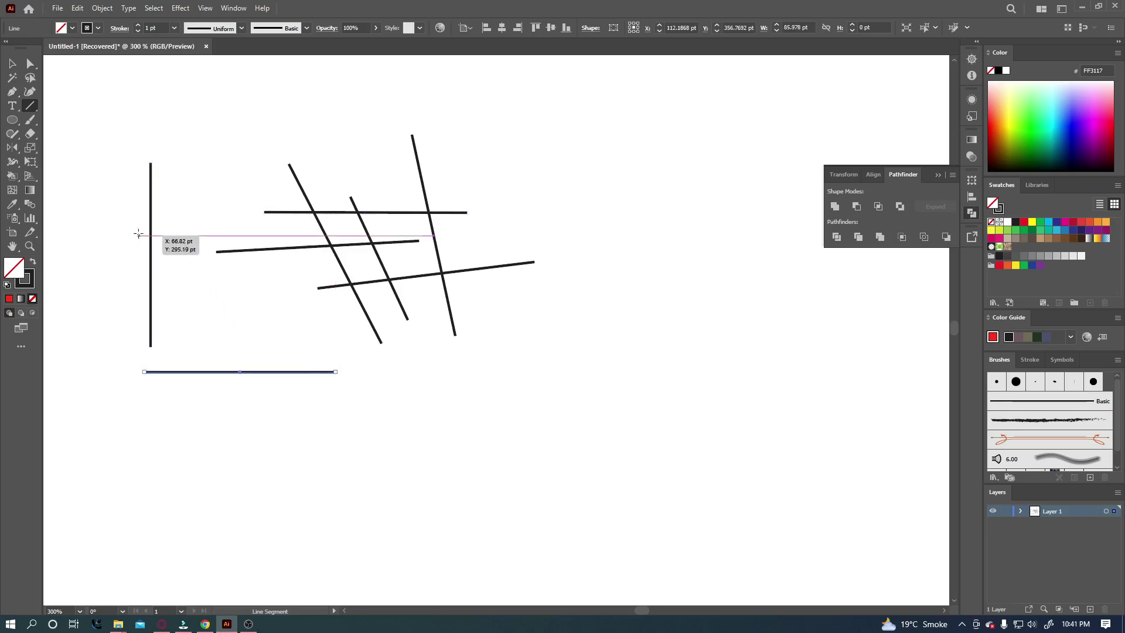
mouse_move(136, 230)
mouse_down()
mouse_move(225, 366)
mouse_move(279, 421)
mouse_move(266, 400)
mouse_move(256, 391)
mouse_move(273, 427)
mouse_move(283, 422)
mouse_up()
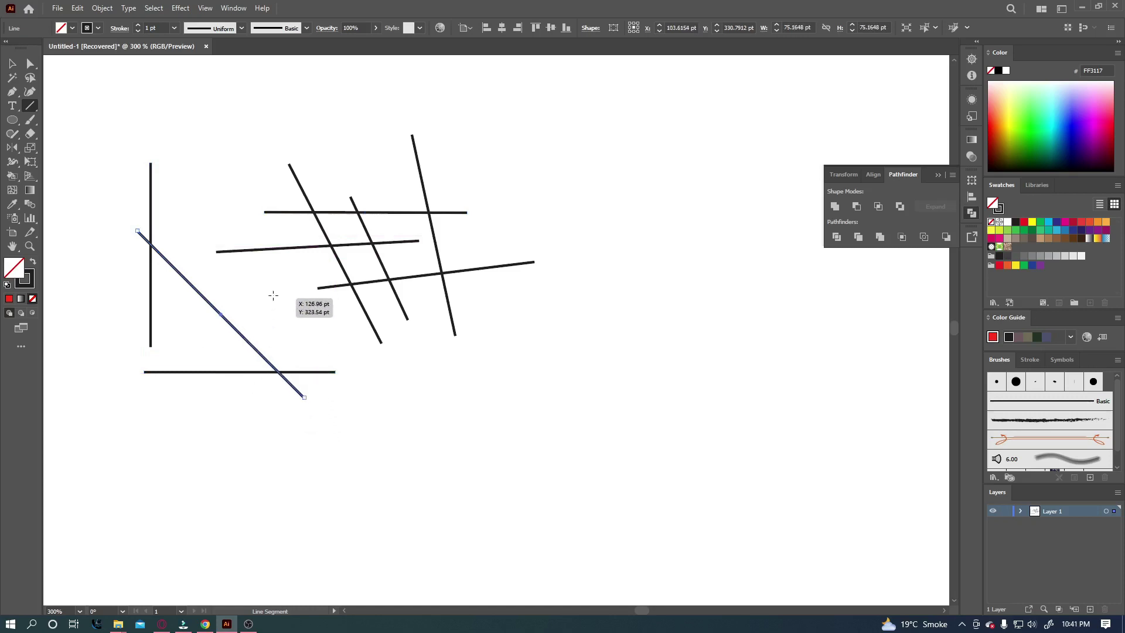
drag(273, 293, 168, 401)
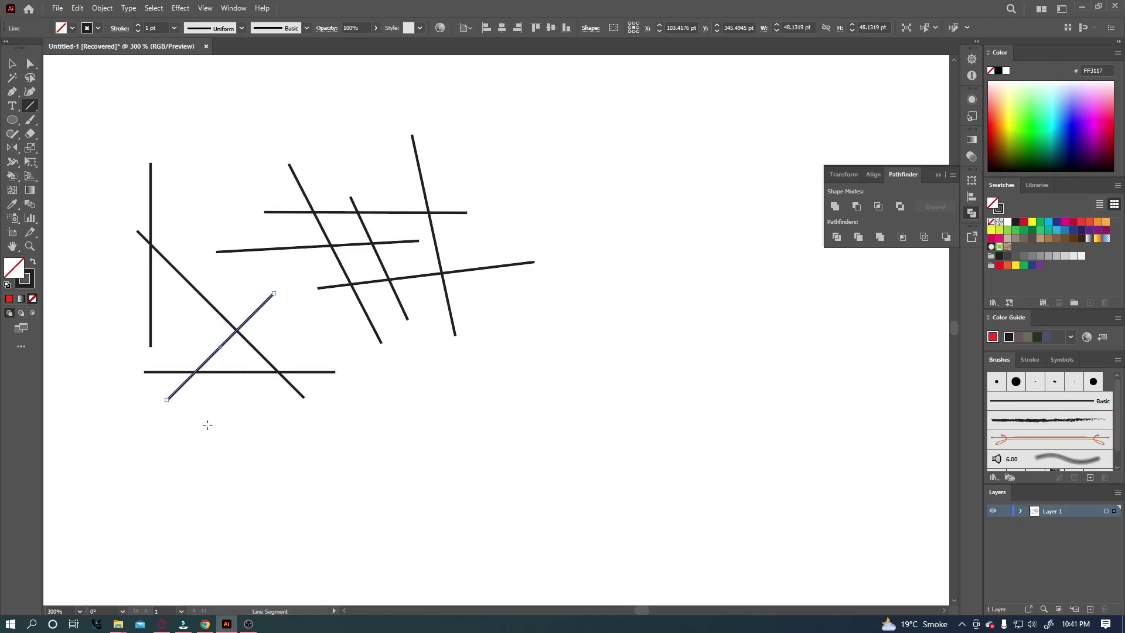
Draw a grid of three horizontal and three vertical lines below the first groups and cross it with two 45° diagonals.
drag(201, 435, 420, 435)
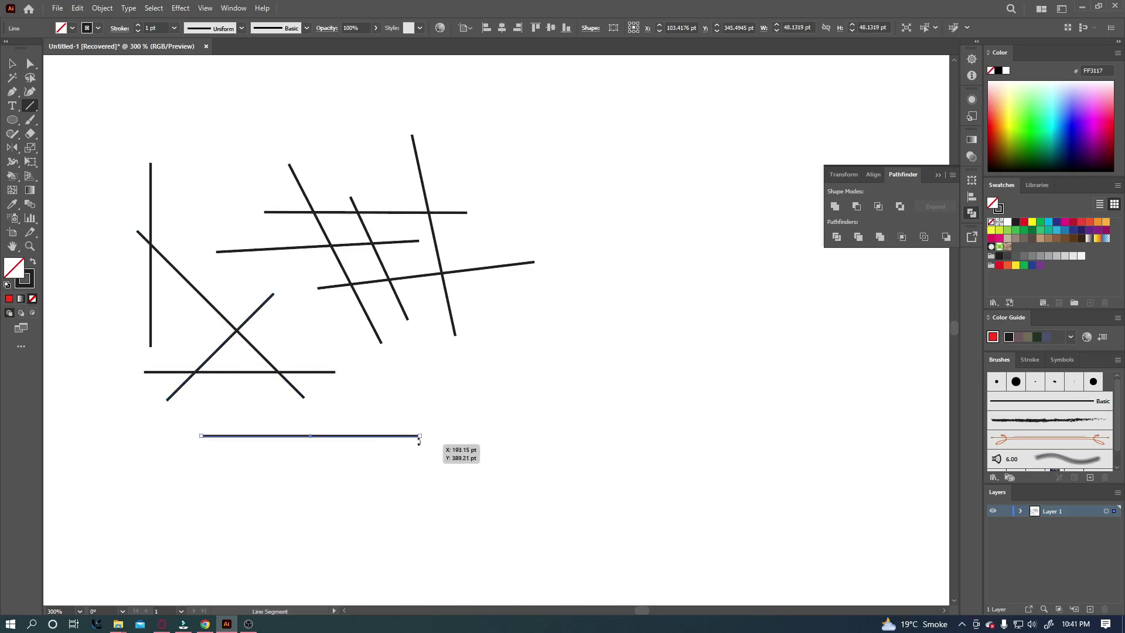
drag(360, 382, 361, 515)
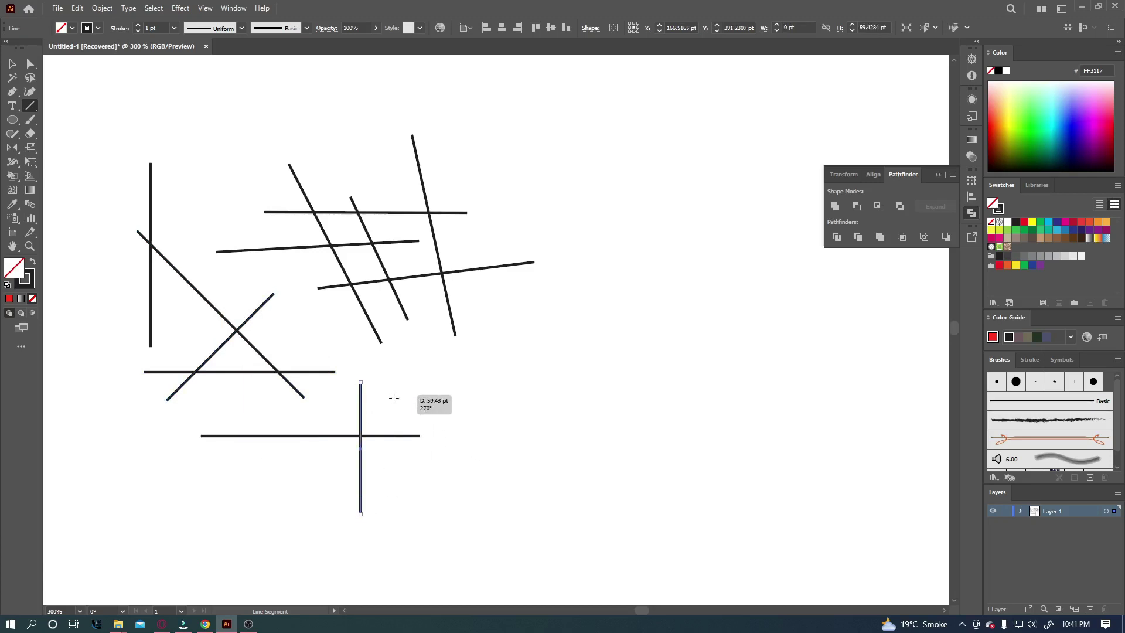
drag(393, 395, 394, 501)
drag(406, 385, 405, 501)
drag(299, 487, 469, 487)
drag(300, 458, 458, 458)
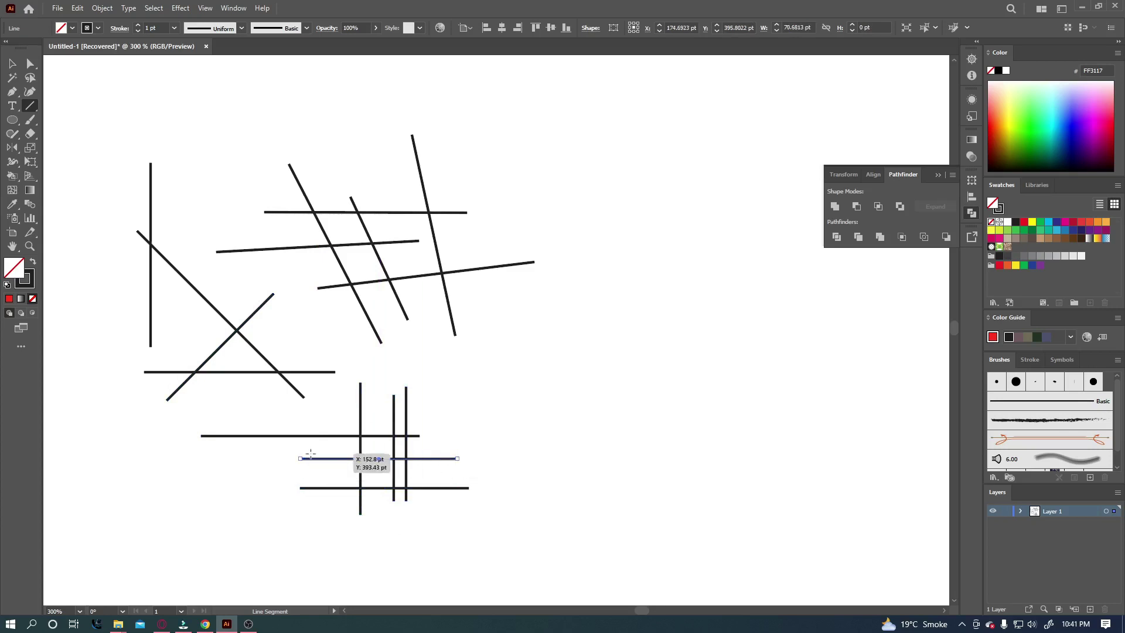
drag(314, 399, 435, 518)
drag(442, 416, 310, 548)
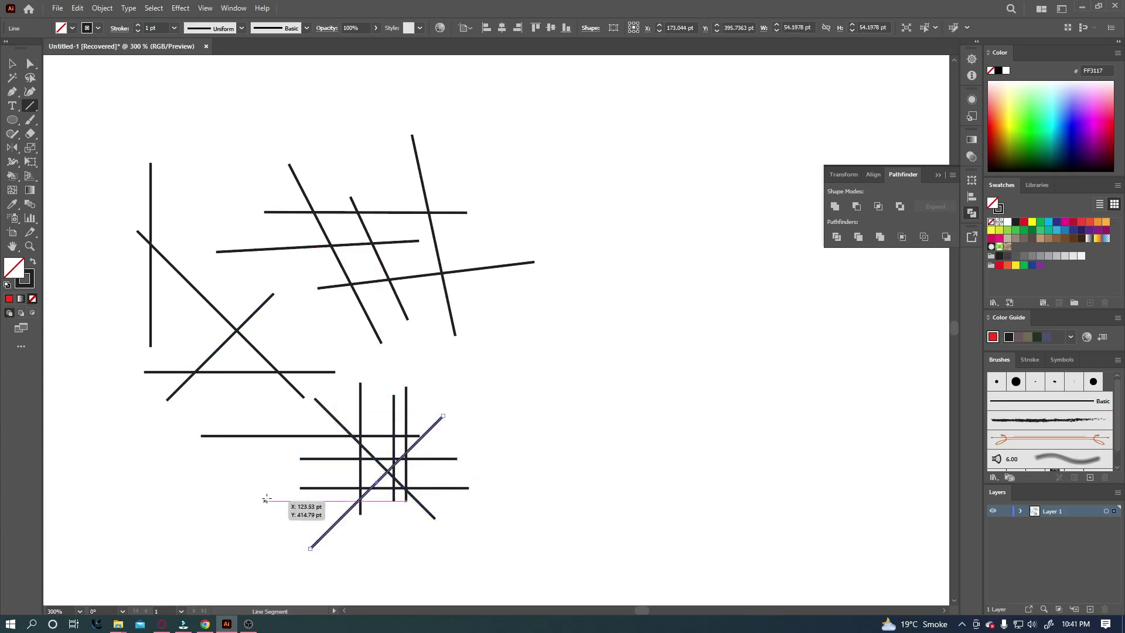
Draw four steep slanted lines to the right of the first group and three nearly horizontal lines beneath them.
drag(489, 163, 581, 324)
drag(554, 164, 609, 289)
drag(651, 158, 619, 326)
drag(701, 184, 671, 343)
drag(474, 366, 643, 374)
drag(468, 400, 618, 405)
drag(462, 343, 599, 354)
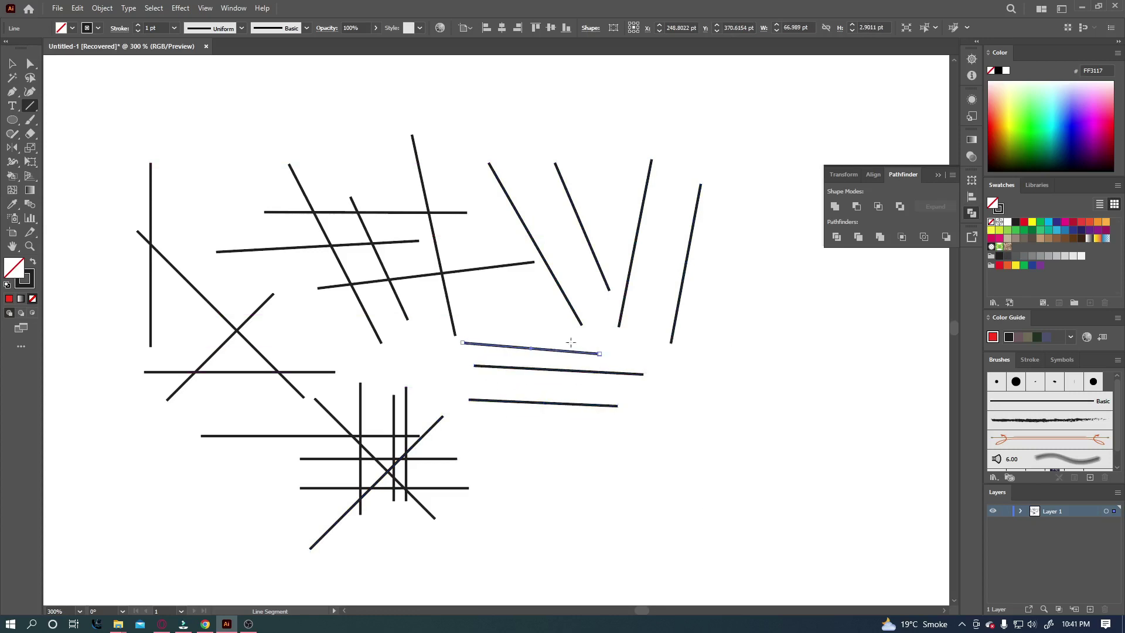
Draw steep lines across the three nearly horizontal ones and add three more nearly horizontal lines toward the first group.
drag(525, 284, 523, 419)
mouse_move(539, 309)
mouse_down()
mouse_move(538, 438)
mouse_move(561, 434)
mouse_up()
drag(575, 307, 582, 447)
drag(410, 380, 534, 374)
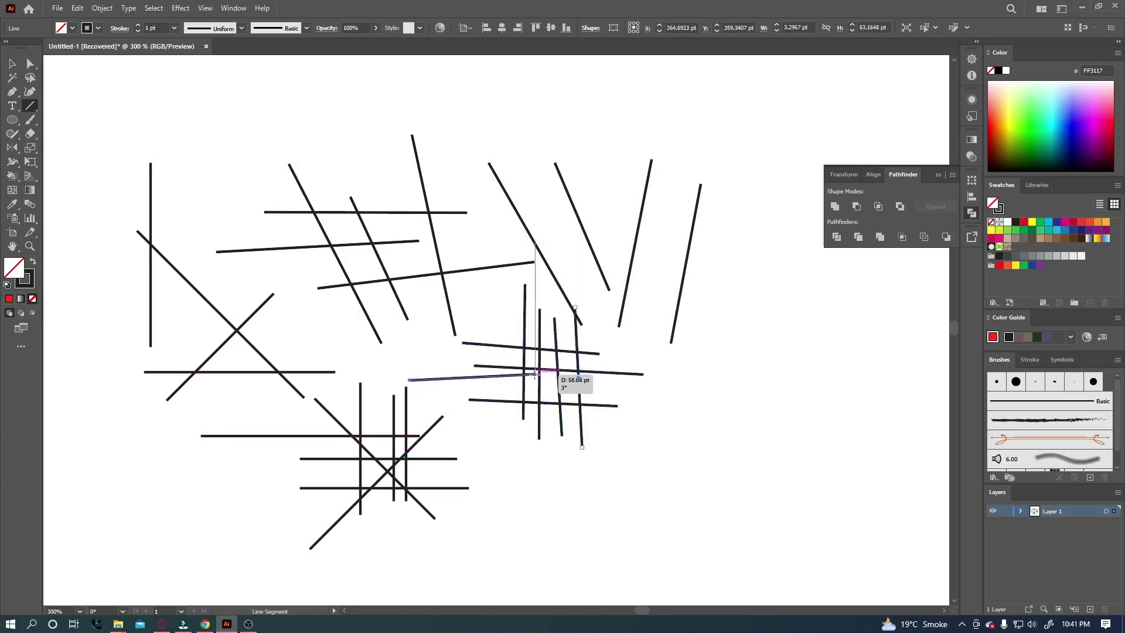
drag(358, 331, 456, 317)
drag(288, 299, 466, 298)
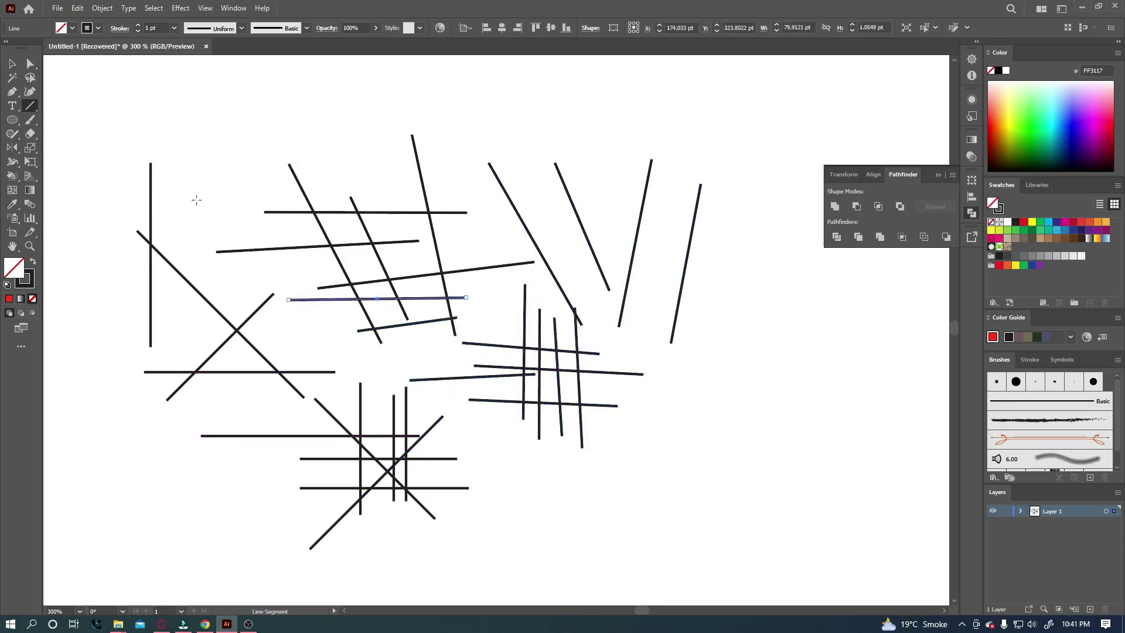
Draw a cluster of short, nearly horizontal and steep lines in the empty area above the first groups.
drag(184, 184, 299, 170)
drag(168, 147, 271, 146)
mouse_move(183, 121)
mouse_down()
mouse_move(280, 124)
mouse_move(279, 182)
mouse_up()
drag(313, 107, 318, 182)
drag(115, 100, 245, 99)
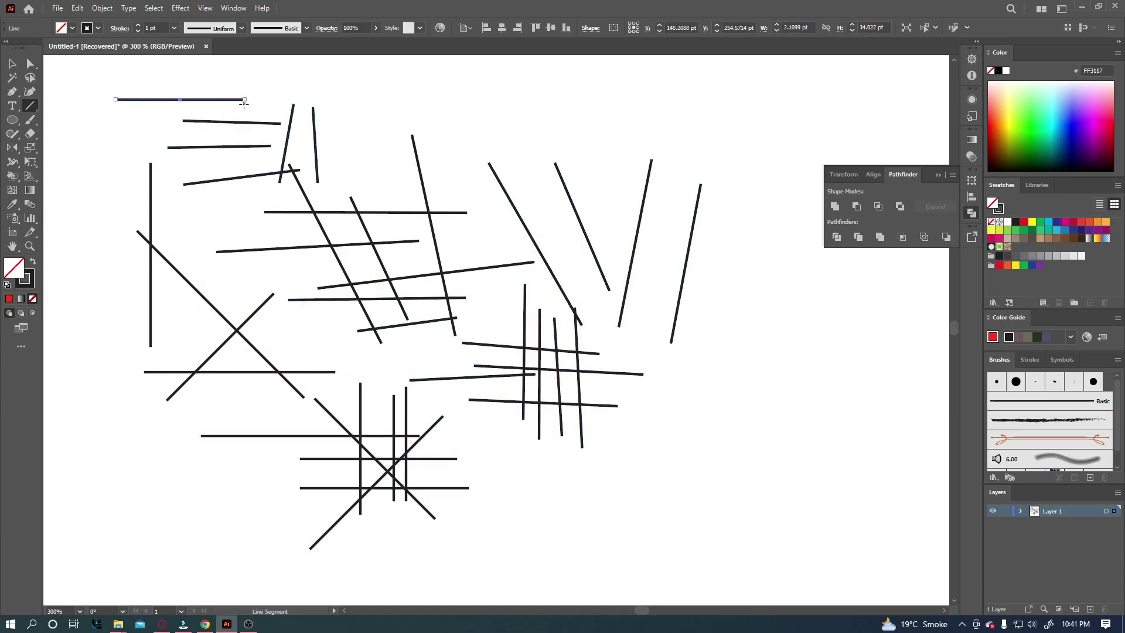
Draw a vertical line with two crossing 45° diagonals about 32 pt wide near the artwork's upper-left corner.
drag(85, 124, 85, 258)
drag(71, 209, 143, 139)
drag(103, 143, 163, 203)
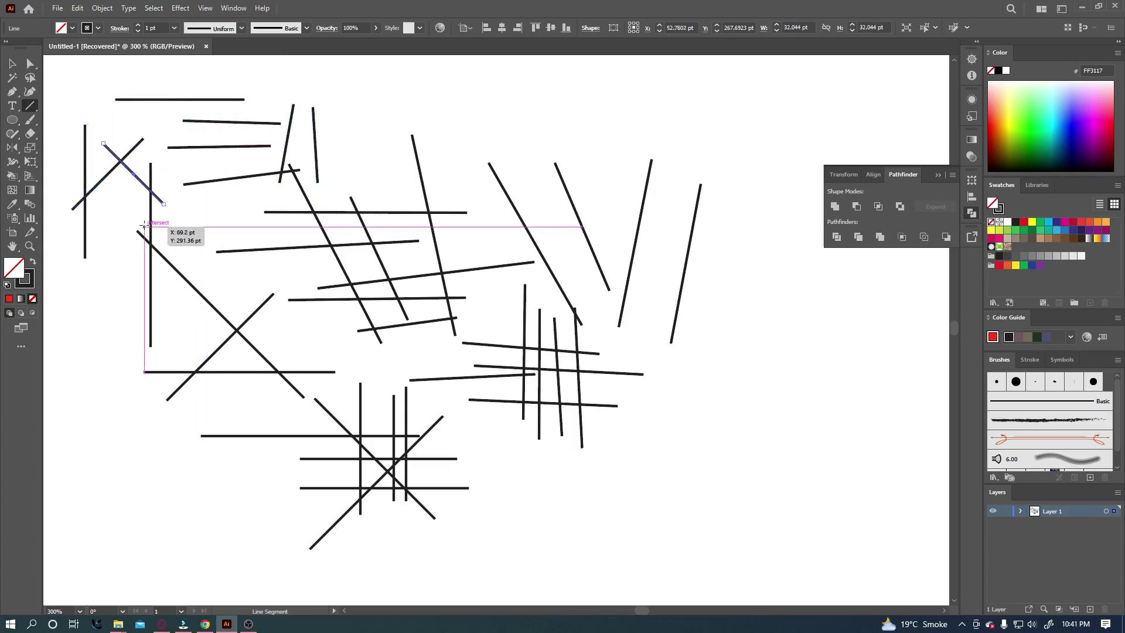
Select all the drawn lines and delete them.
key(ctrl+a)
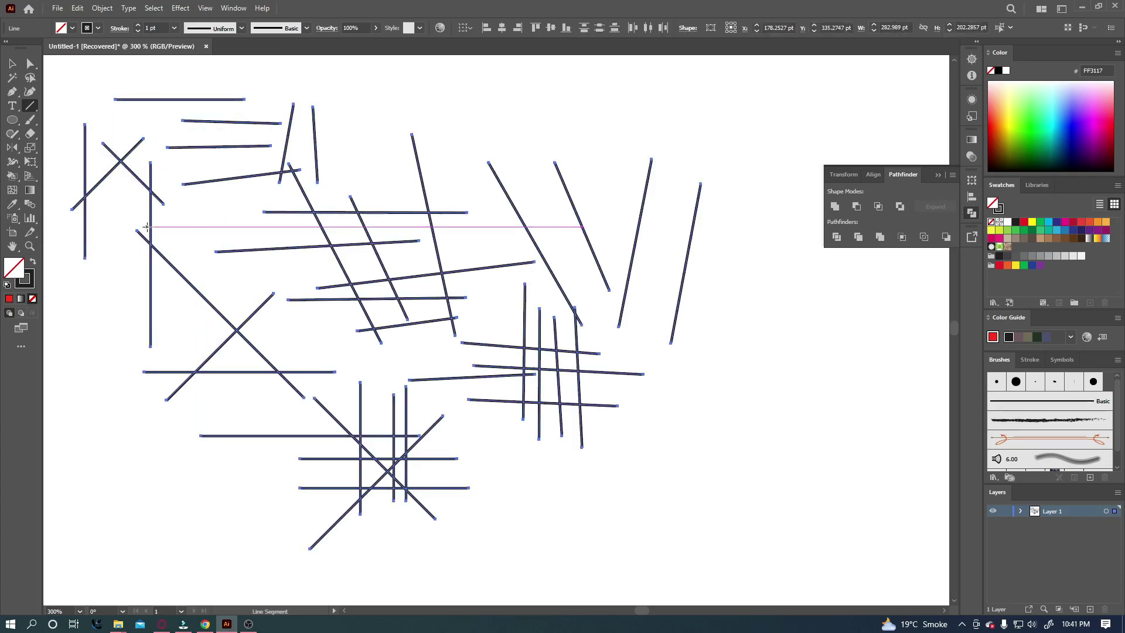
key(Delete)
click(240, 206)
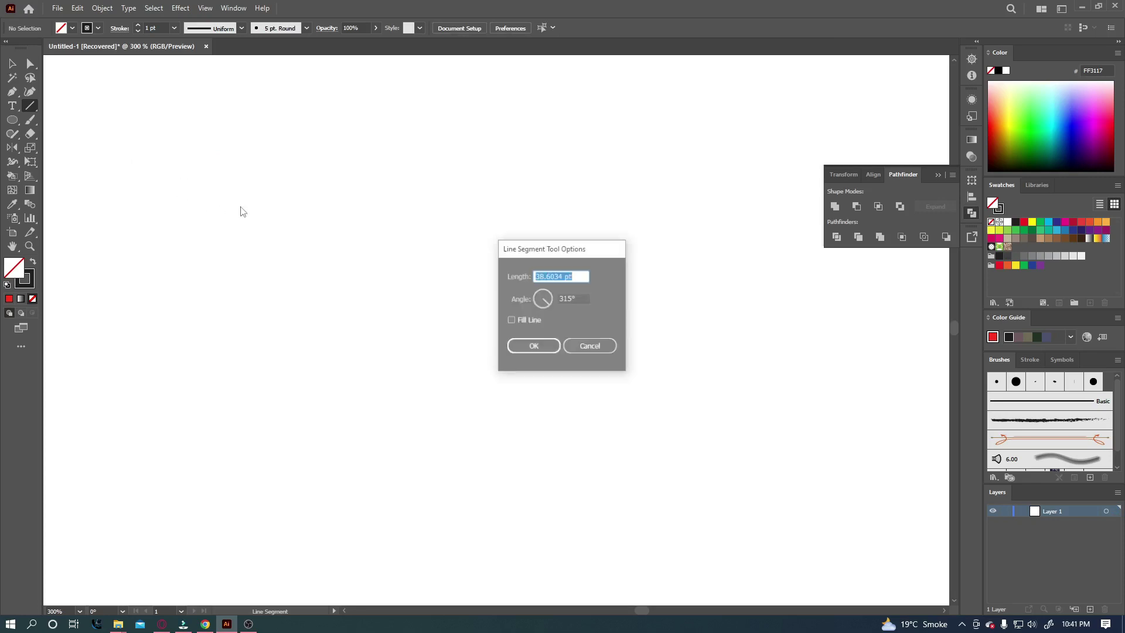
drag(594, 251, 245, 142)
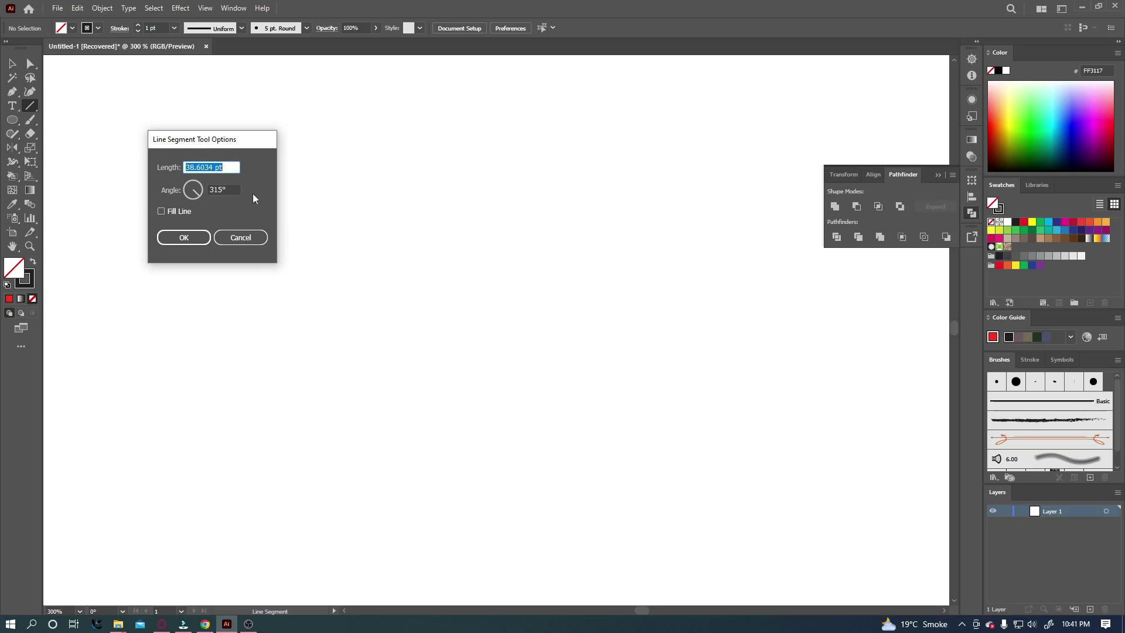
click(258, 240)
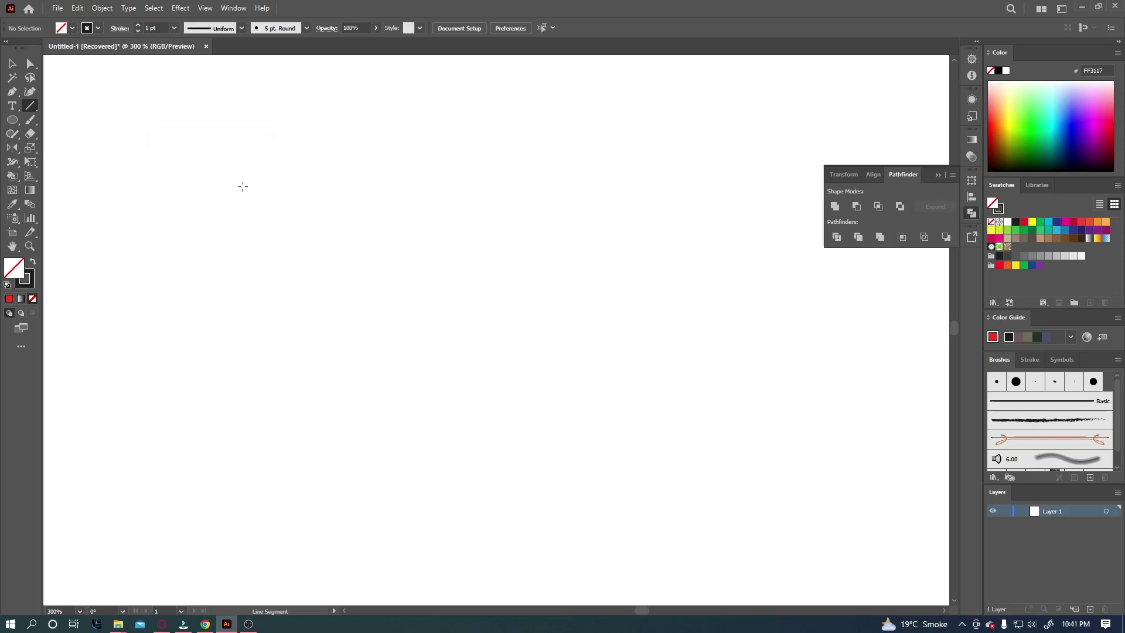
Show the rulers and change their unit to inches.
key(ctrl+r)
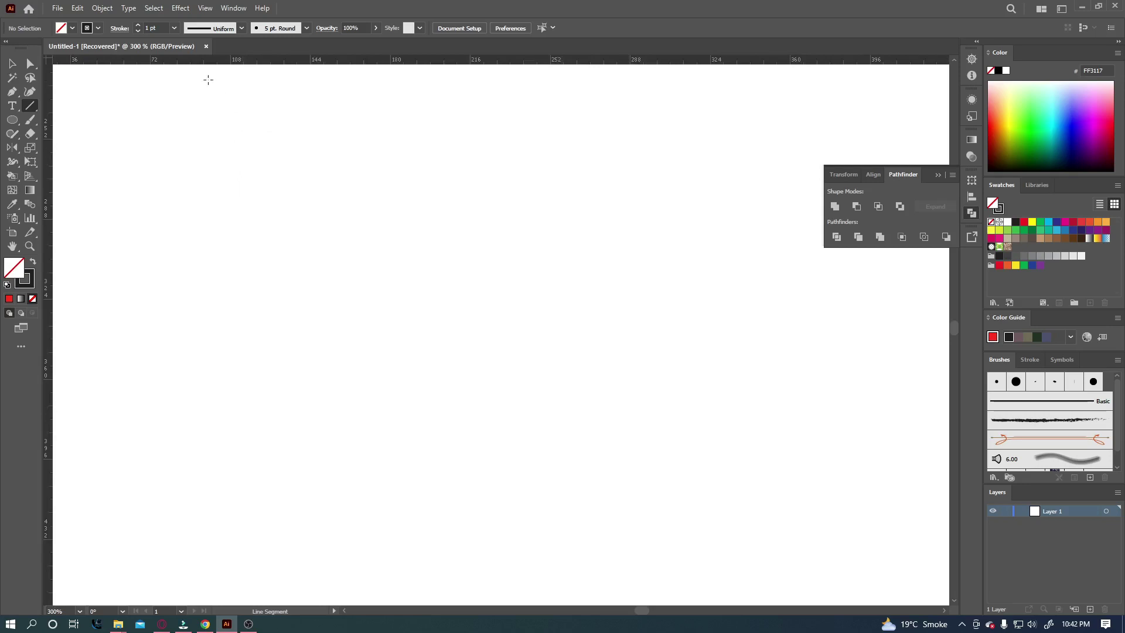
right_click(263, 64)
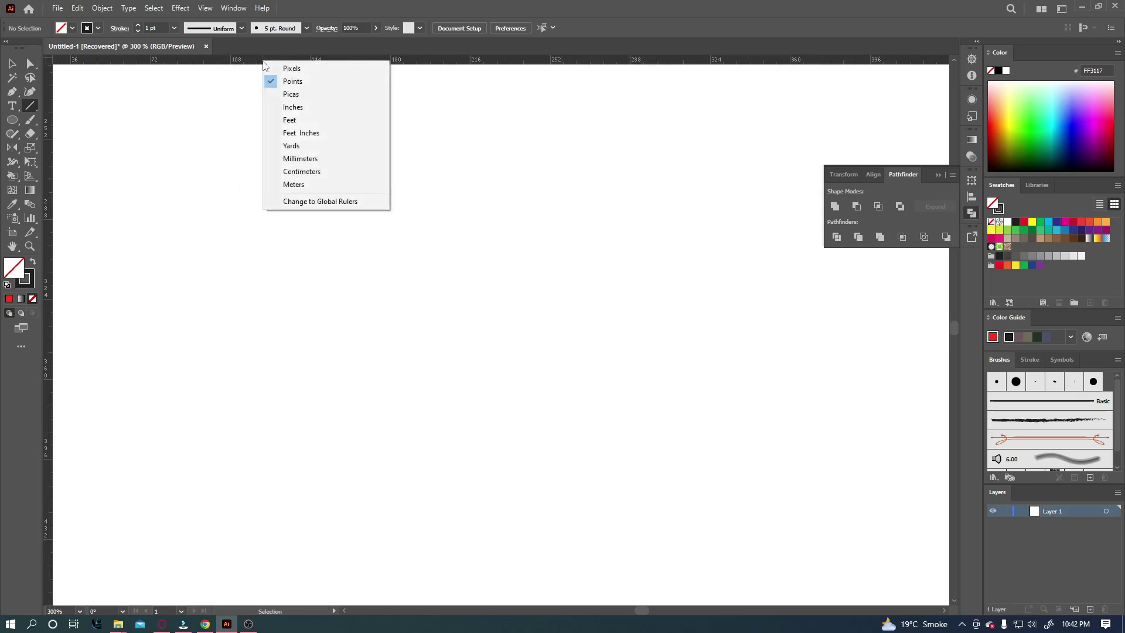
click(292, 107)
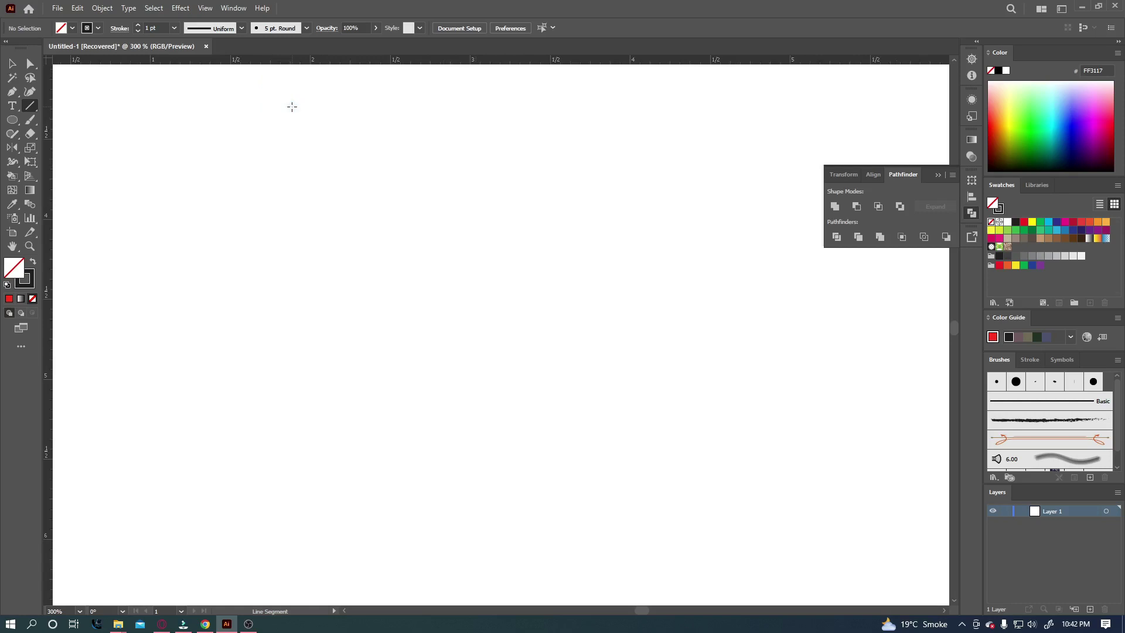
Create a line segment 2 in long at a 0° angle and move it to span the 1 to 3 in ruler marks.
click(236, 191)
click(205, 169)
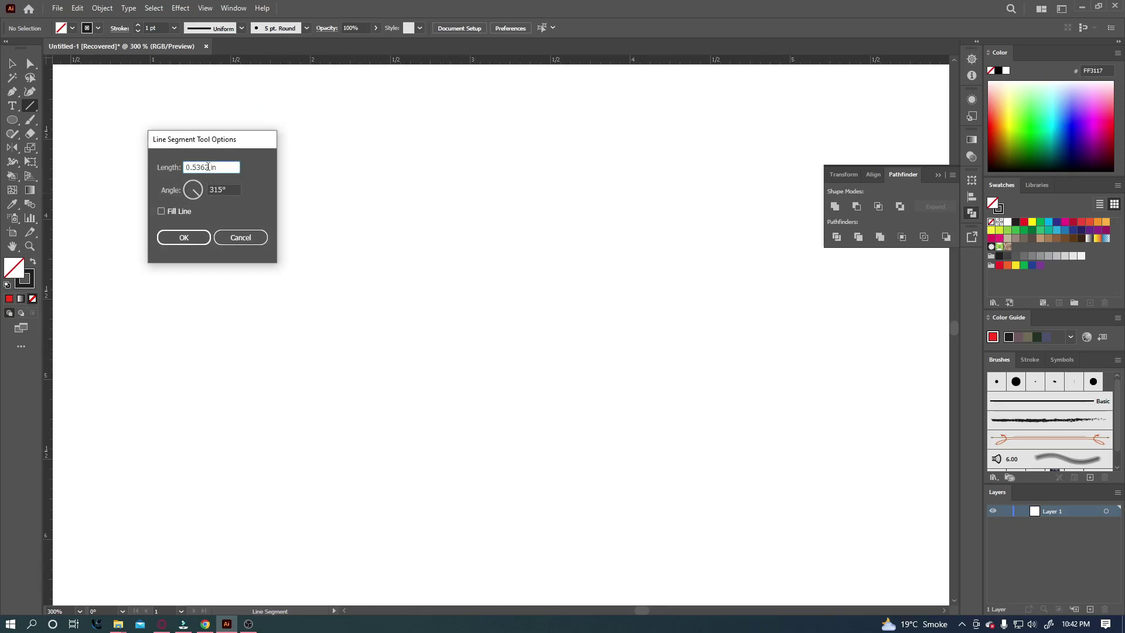
drag(203, 167, 146, 170)
text(2)
key(Tab)
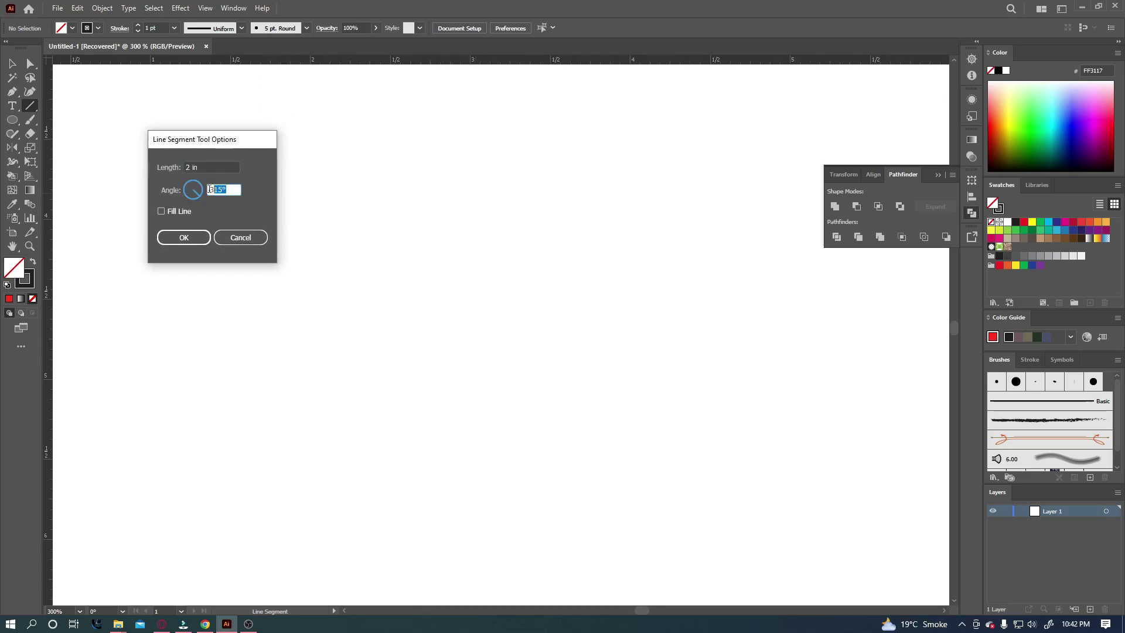
text(0)
click(184, 238)
click(13, 65)
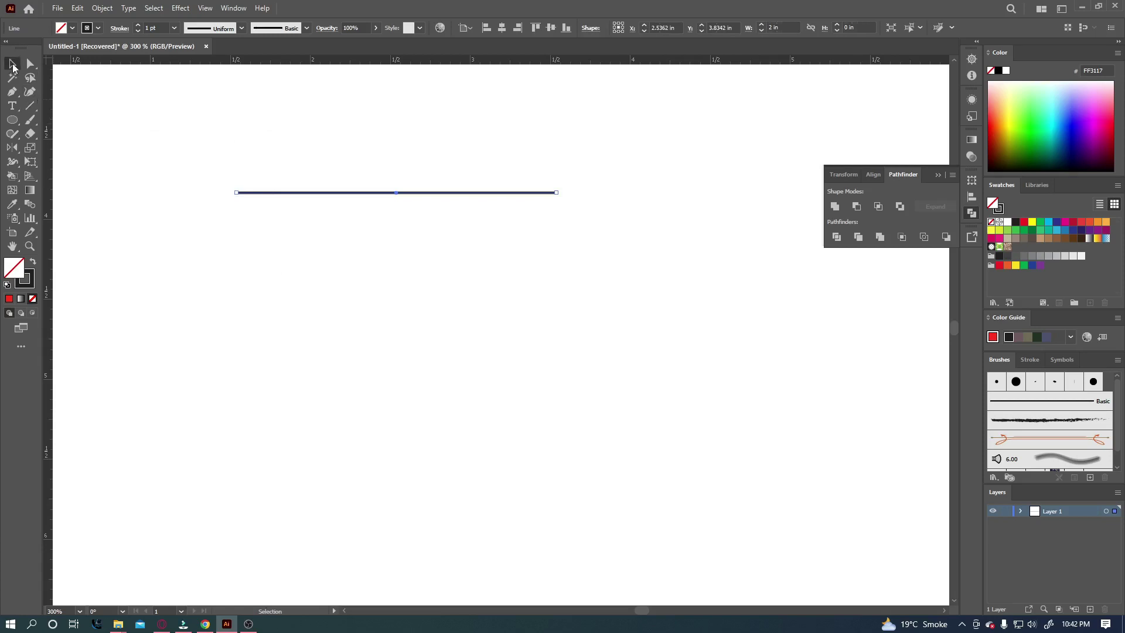
drag(371, 195, 287, 259)
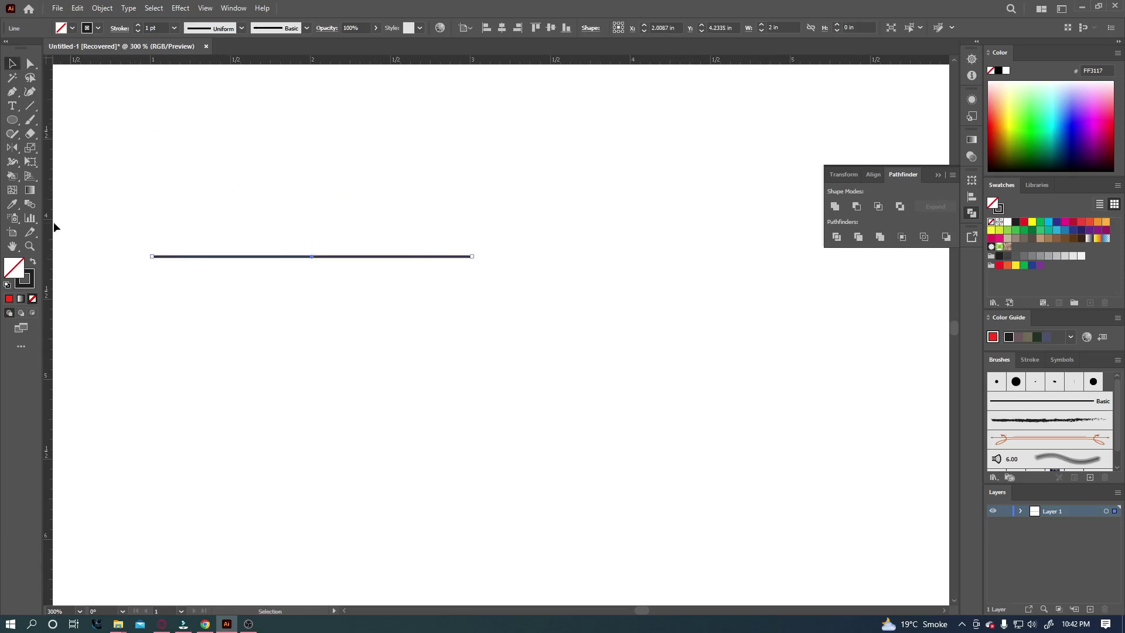
Create a second line segment 2 in long at a 90° angle above the horizontal line.
click(31, 106)
click(262, 177)
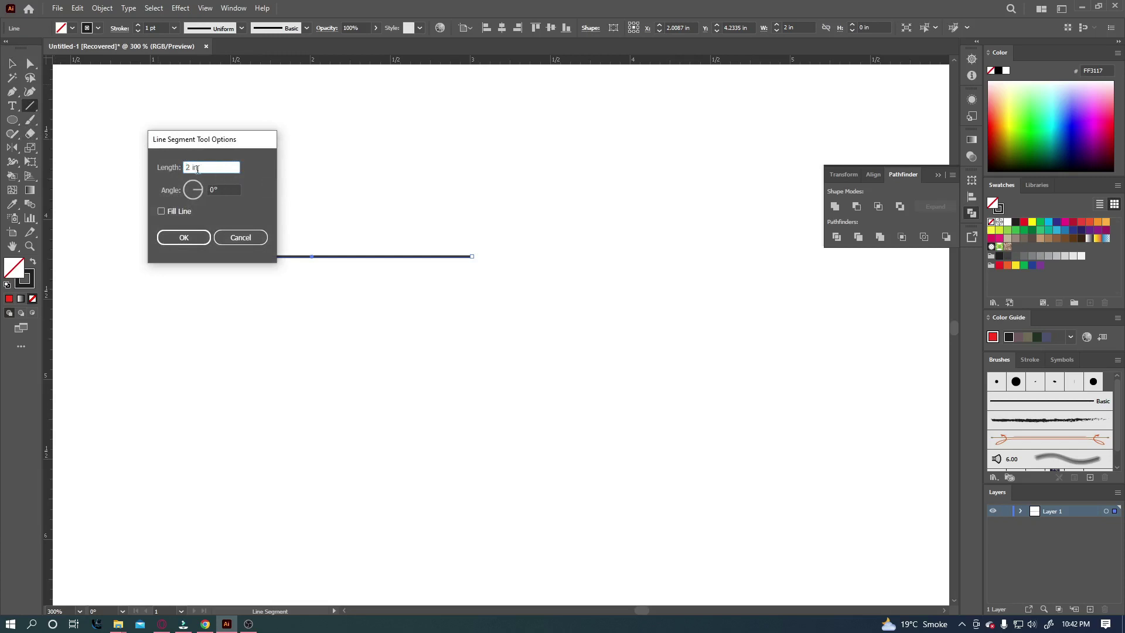
click(227, 190)
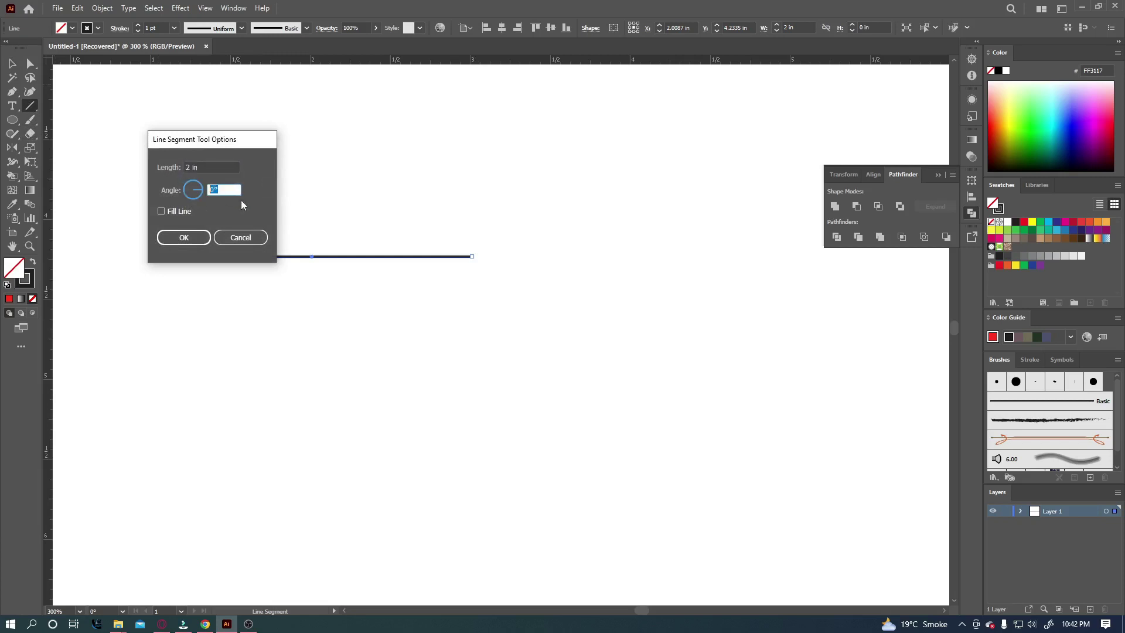
text(9)
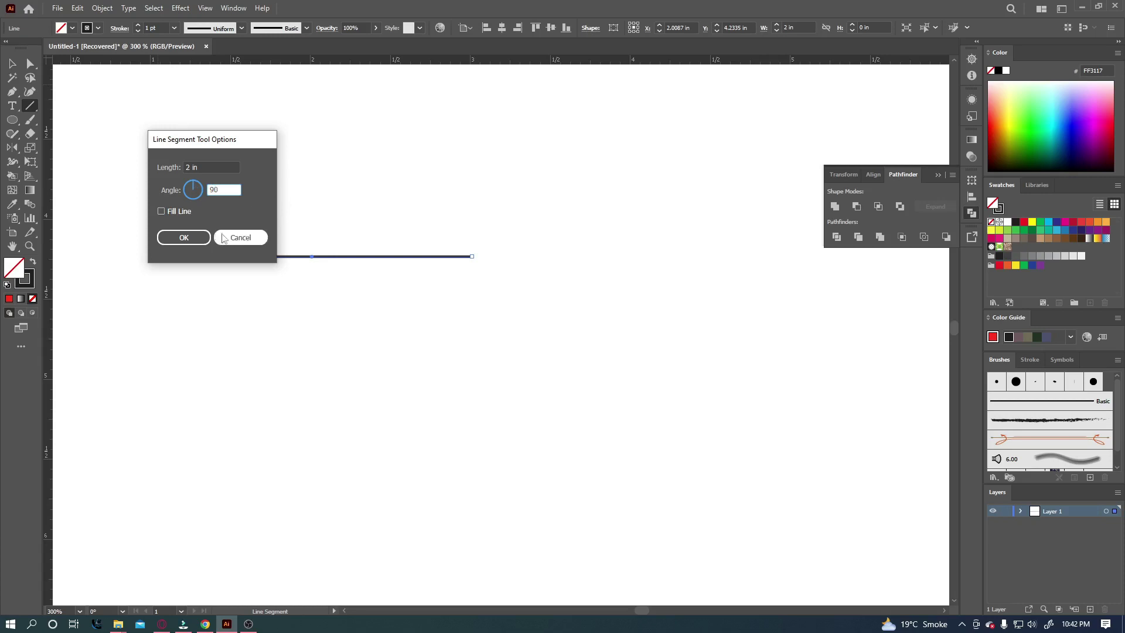
click(199, 239)
key(v)
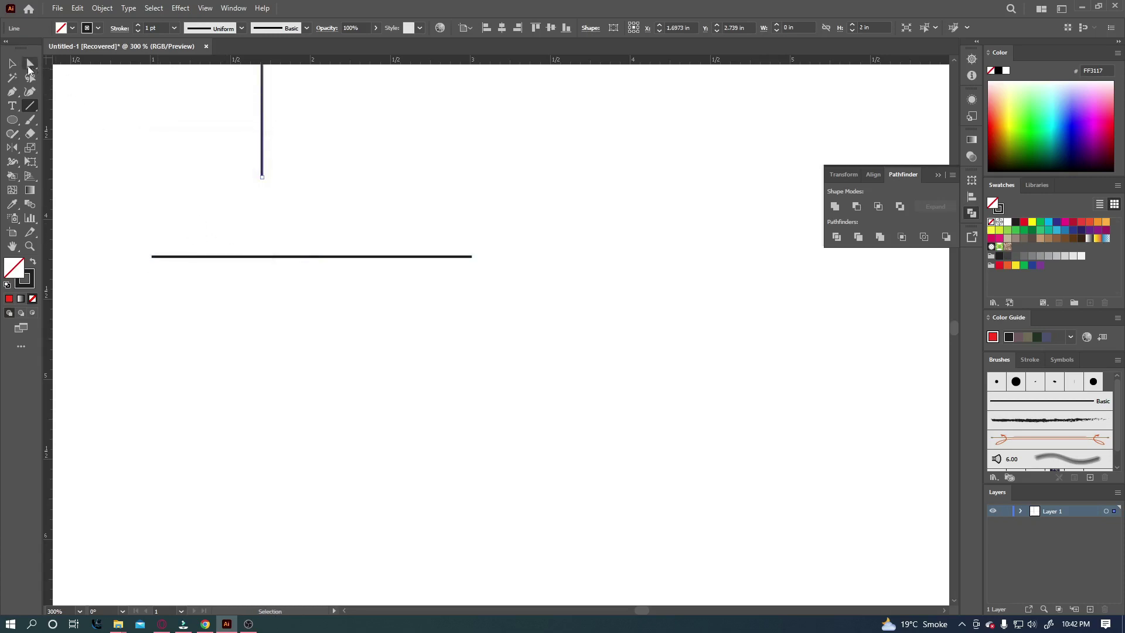
Place the vertical line just left of the horizontal line's left end and nudge the horizontal line slightly upward.
drag(262, 111, 143, 402)
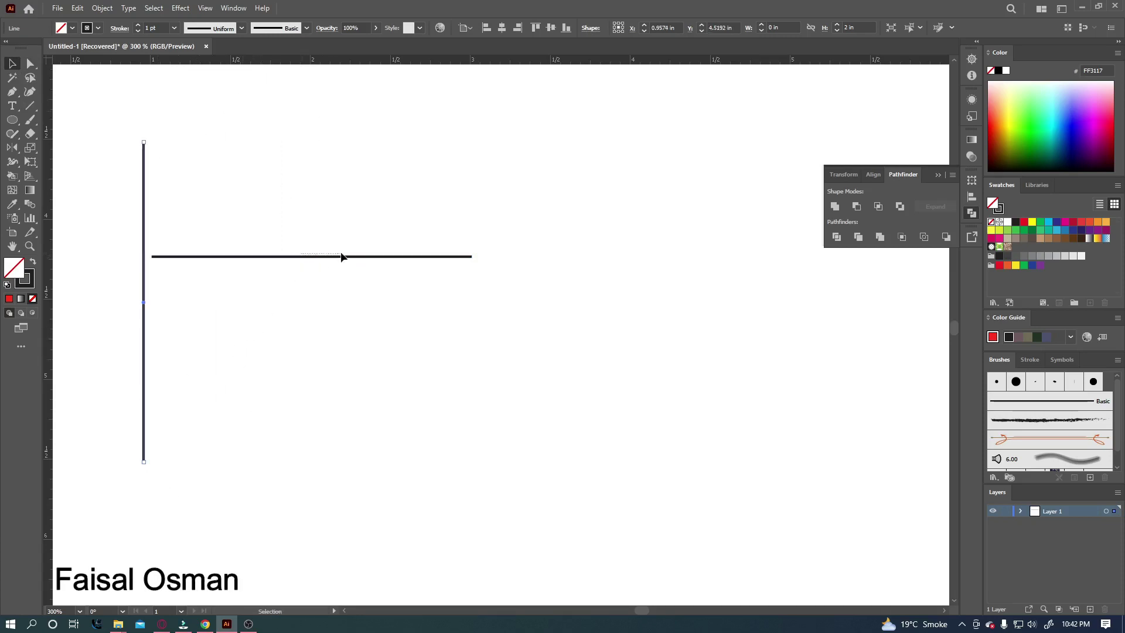
mouse_move(308, 256)
mouse_down()
mouse_move(349, 233)
mouse_move(321, 240)
mouse_up()
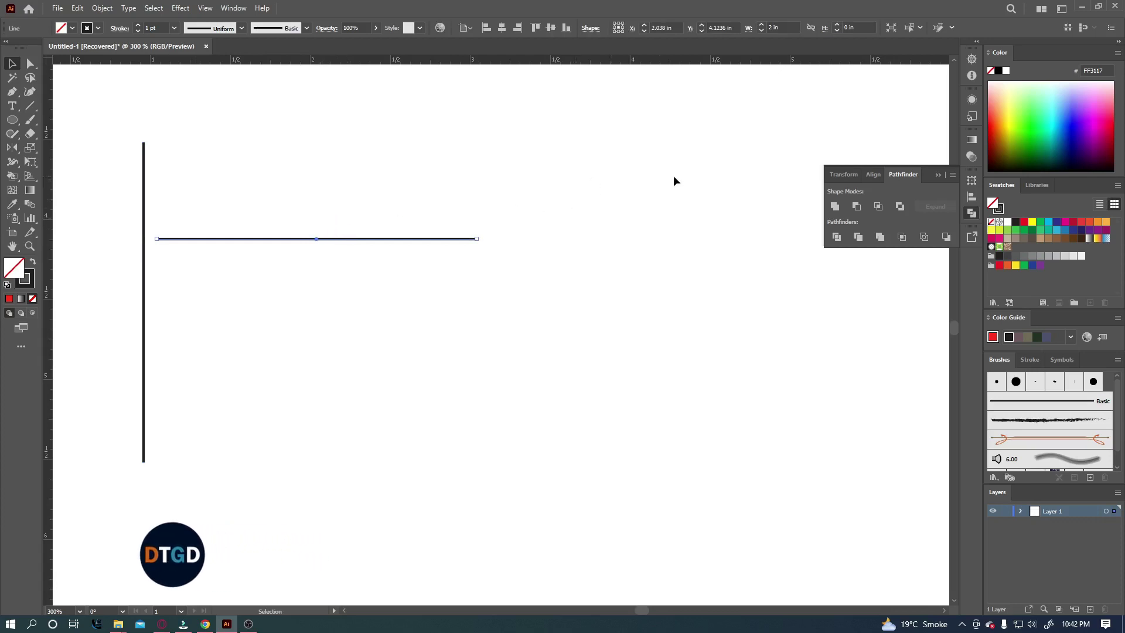
Float the Transform panel over the canvas and set the vertical line's height to 3 in.
drag(844, 178, 312, 107)
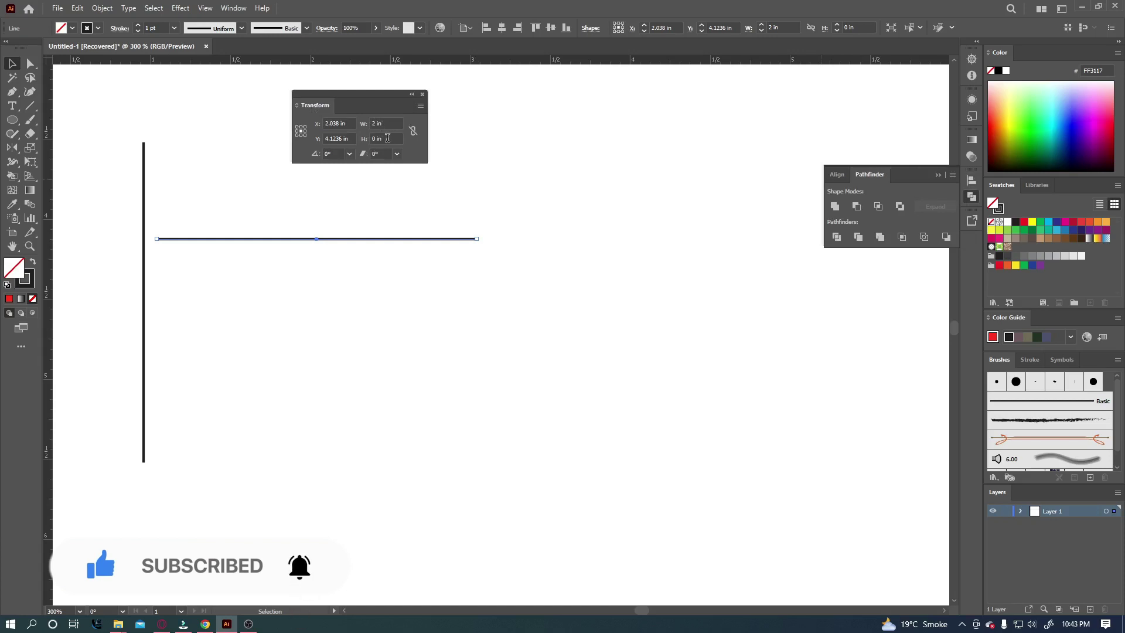
click(144, 176)
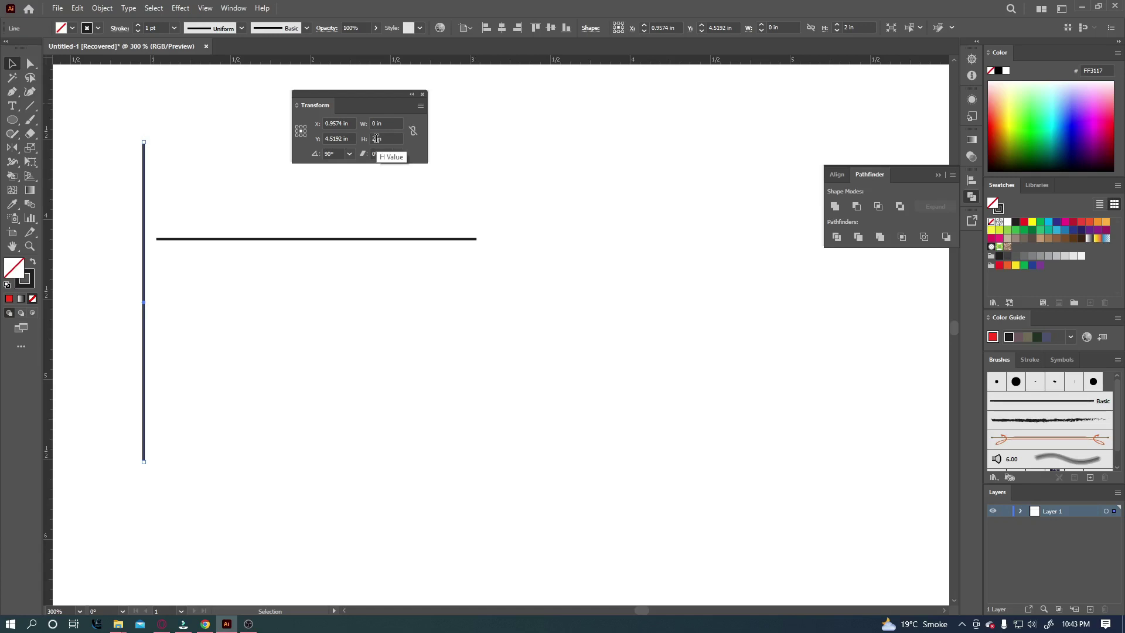
double_click(378, 140)
text(3)
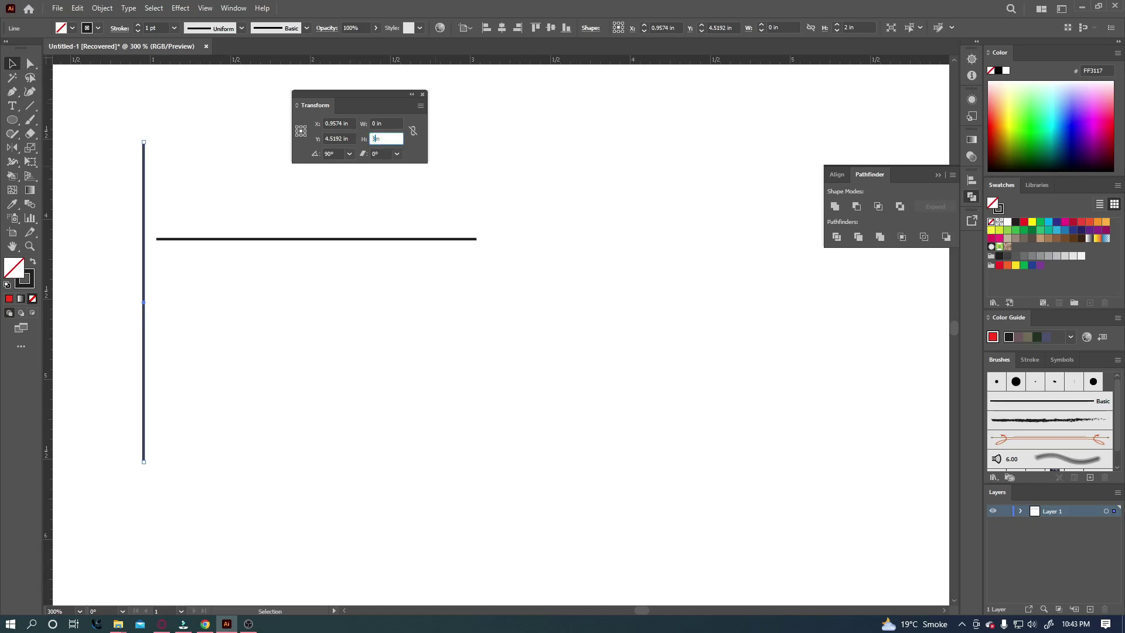
key(Return)
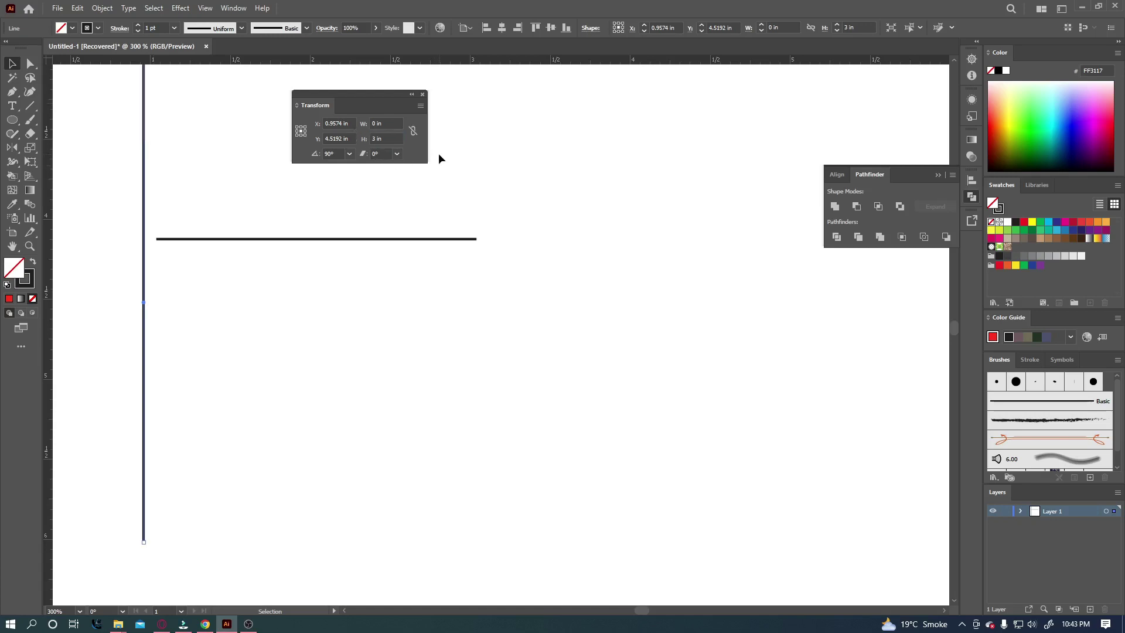
Select both the vertical and horizontal lines and delete them.
scroll(285, 231, up, 1)
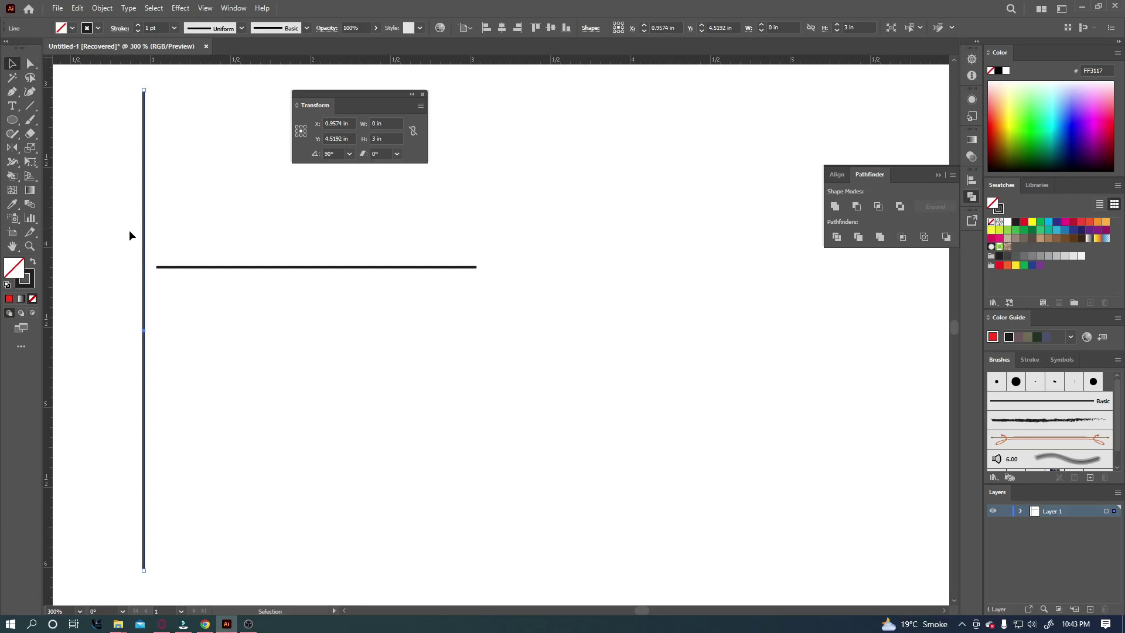
drag(125, 237, 213, 305)
key(Delete)
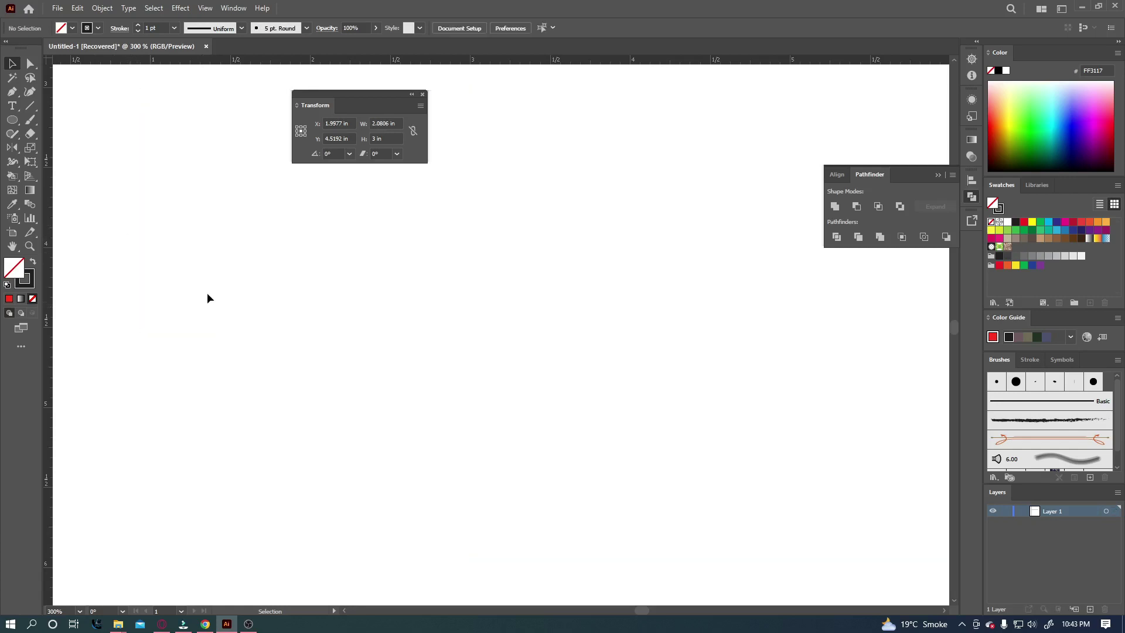
Draw a trial arc with the Arc tool and set the tool's arc type to Open.
click(30, 106)
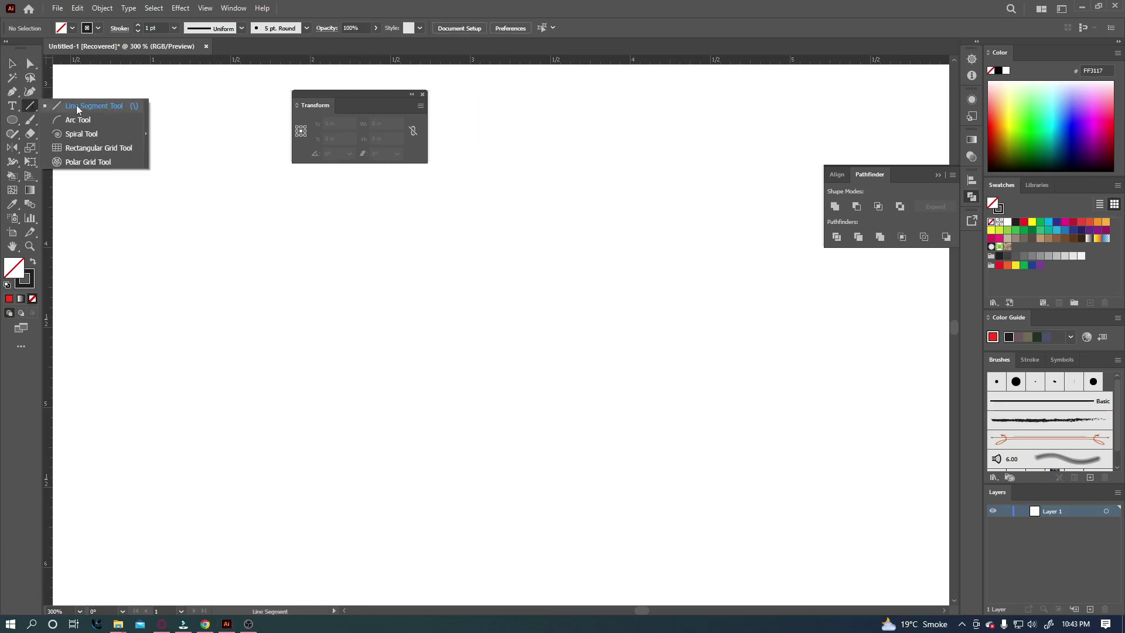
click(79, 121)
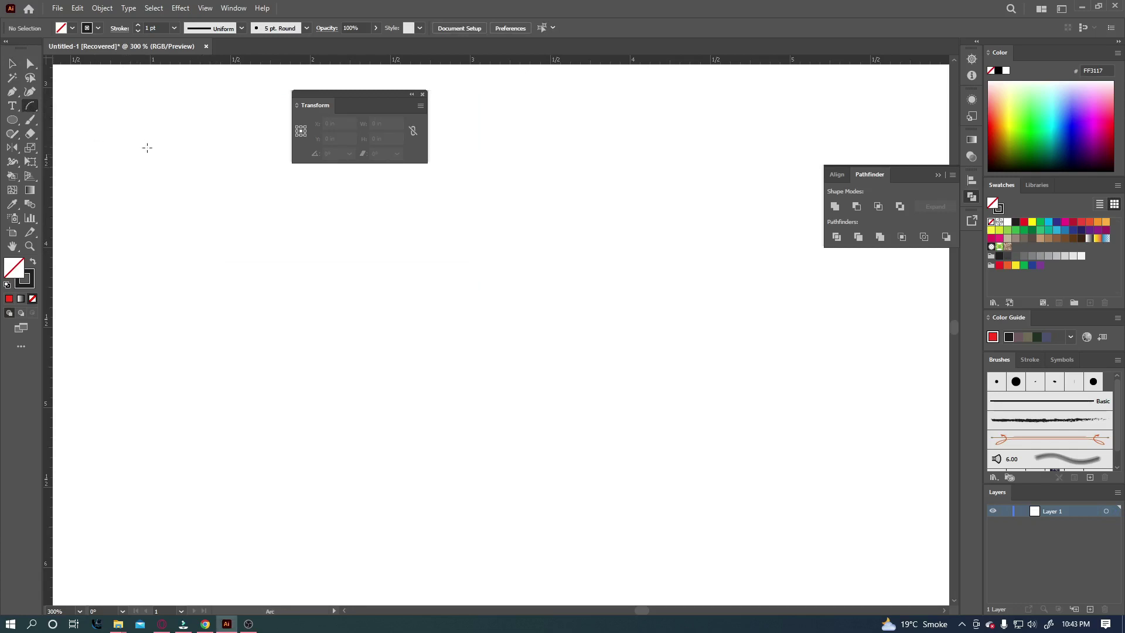
drag(205, 267, 266, 347)
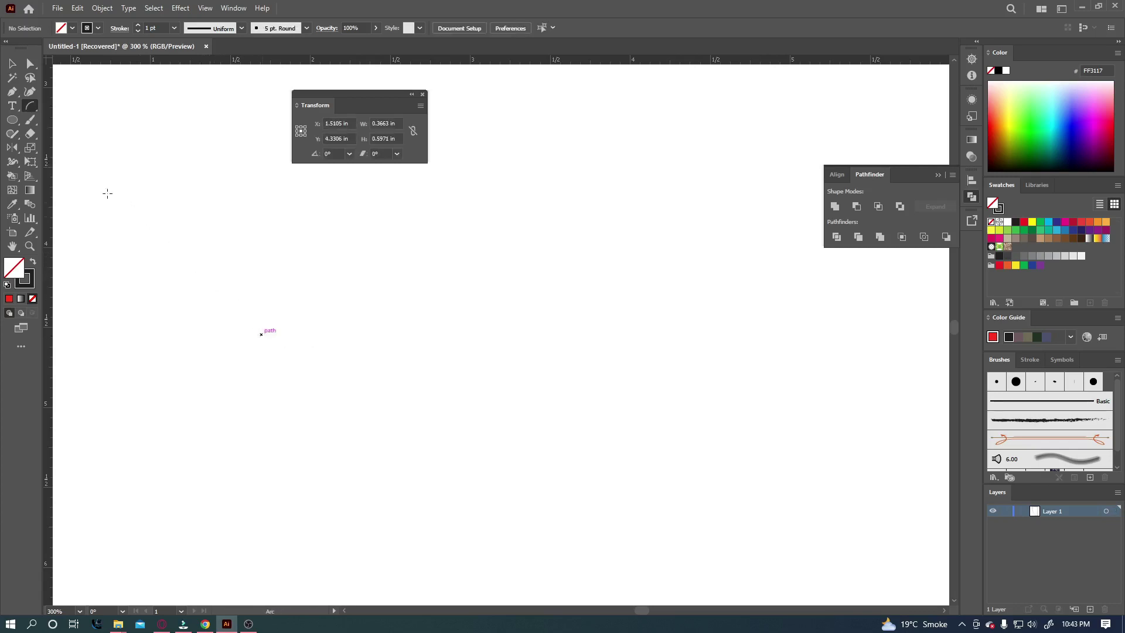
double_click(32, 109)
click(512, 200)
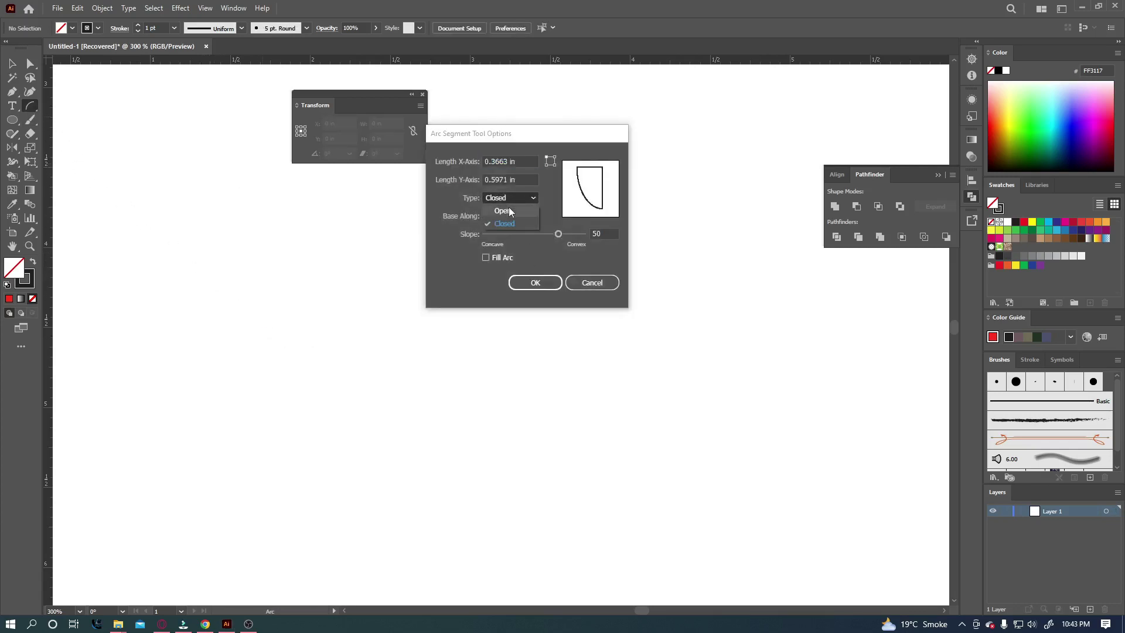
click(509, 210)
click(537, 283)
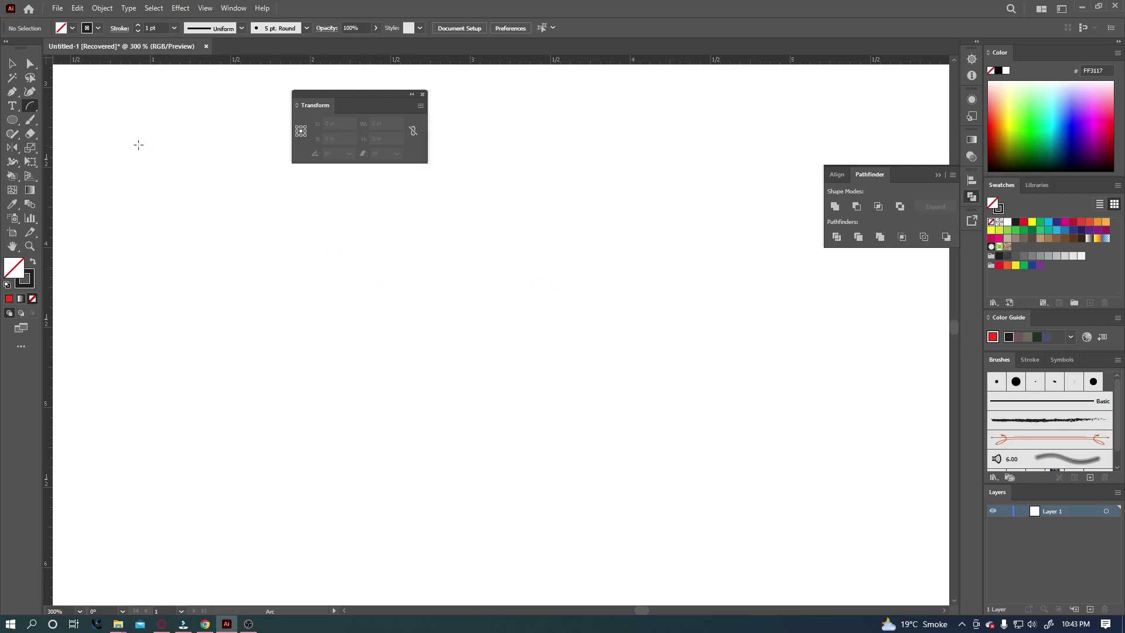
Draw three open arcs side by side, the rightmost about 0.58 in wide and high.
drag(172, 243, 263, 389)
drag(270, 207, 372, 384)
drag(363, 218, 411, 301)
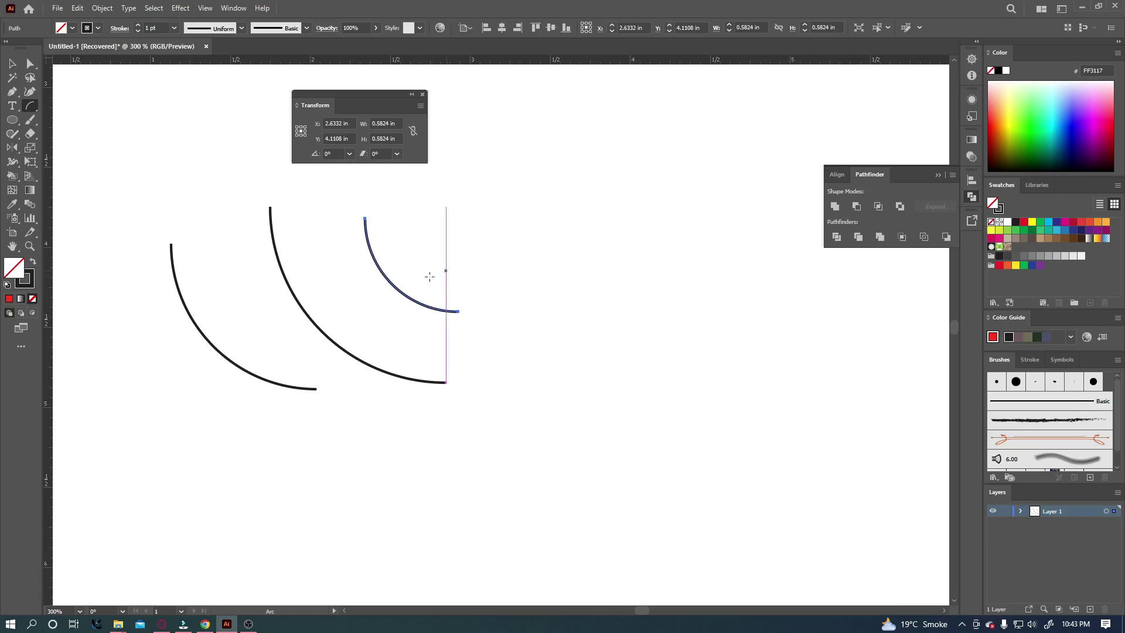
Select all three arcs and delete them.
key(ctrl)
key(ctrl+a)
key(Delete)
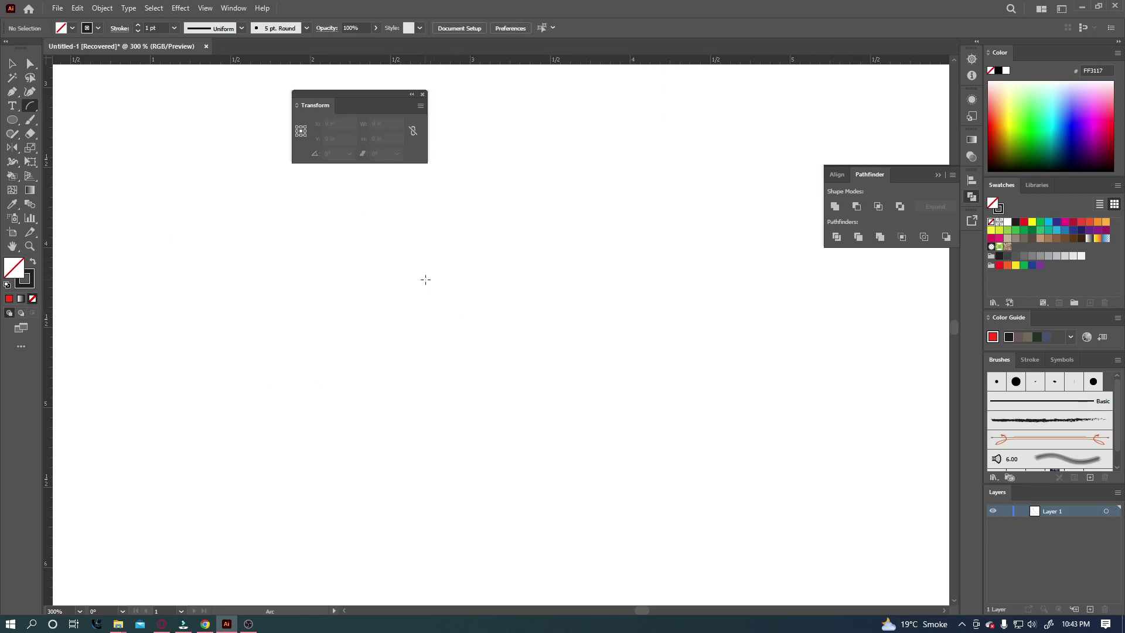
Draw two opposing arcs about 0.69 in wide and high, and connect their end points at both tips into a closed leaf shape.
mouse_move(241, 270)
mouse_down()
mouse_move(306, 338)
mouse_move(318, 385)
mouse_move(349, 375)
mouse_move(297, 300)
mouse_move(241, 270)
mouse_up()
click(30, 63)
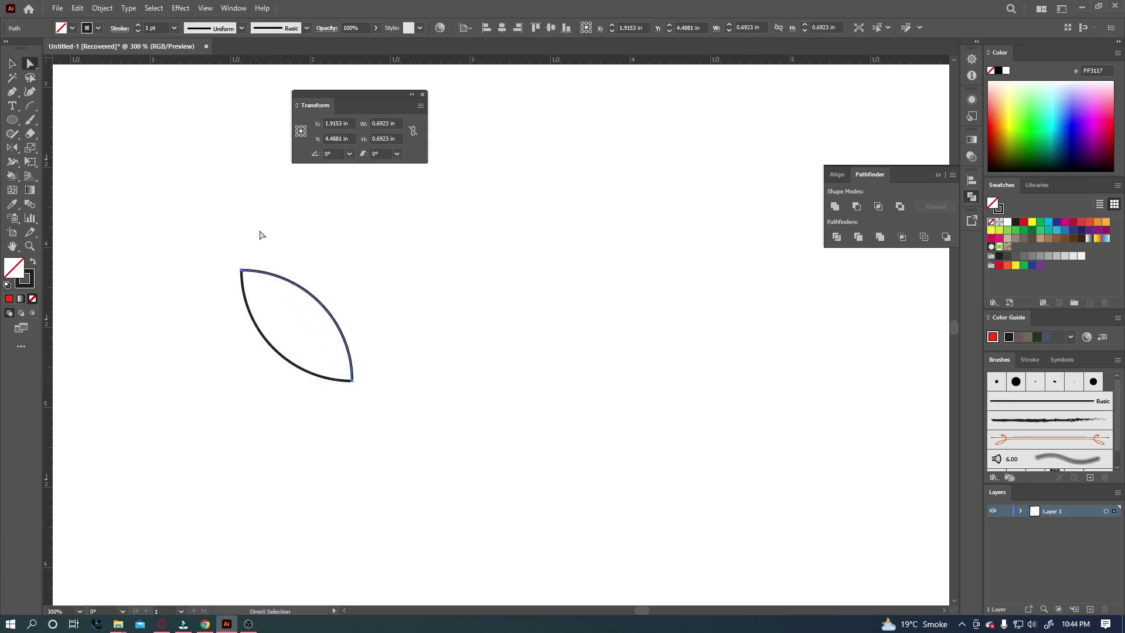
click(260, 241)
drag(214, 248, 264, 308)
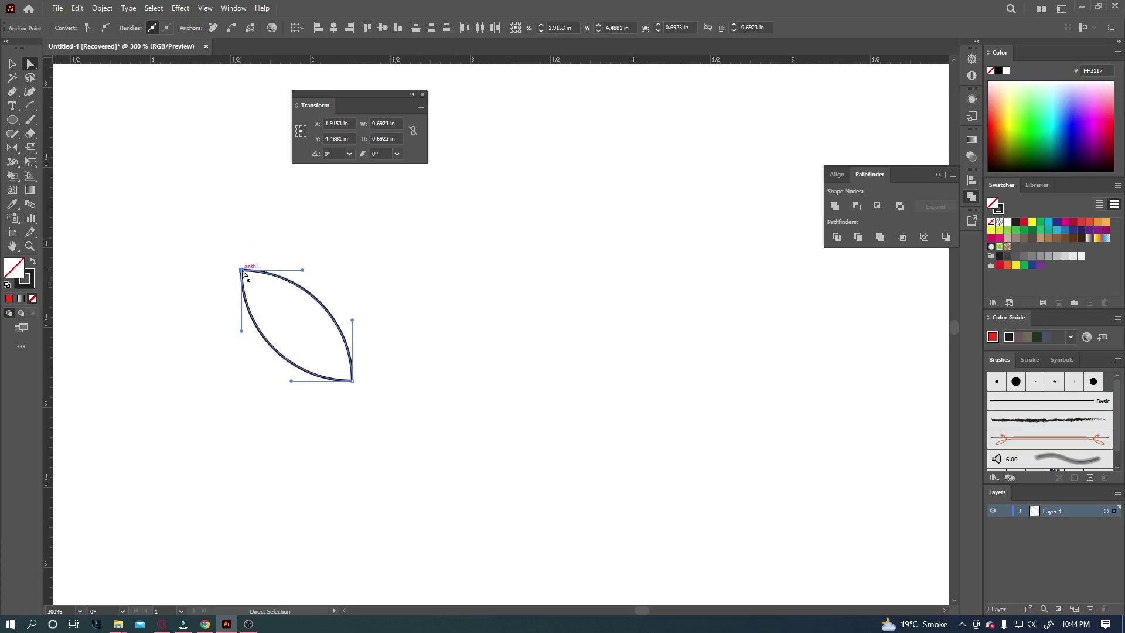
drag(245, 270, 243, 273)
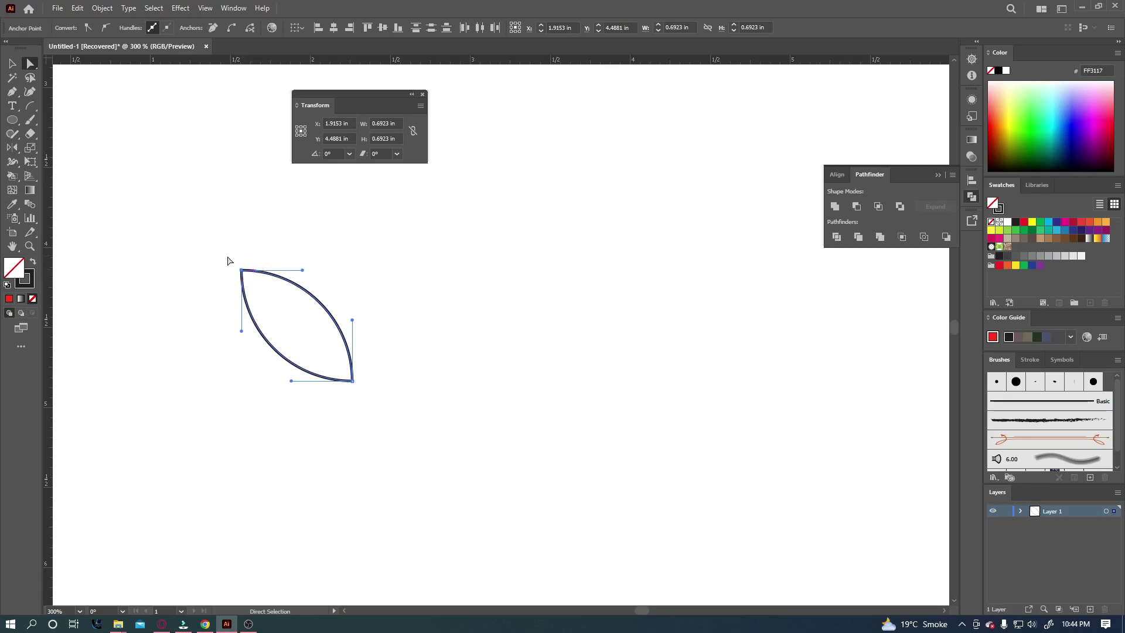
click(231, 30)
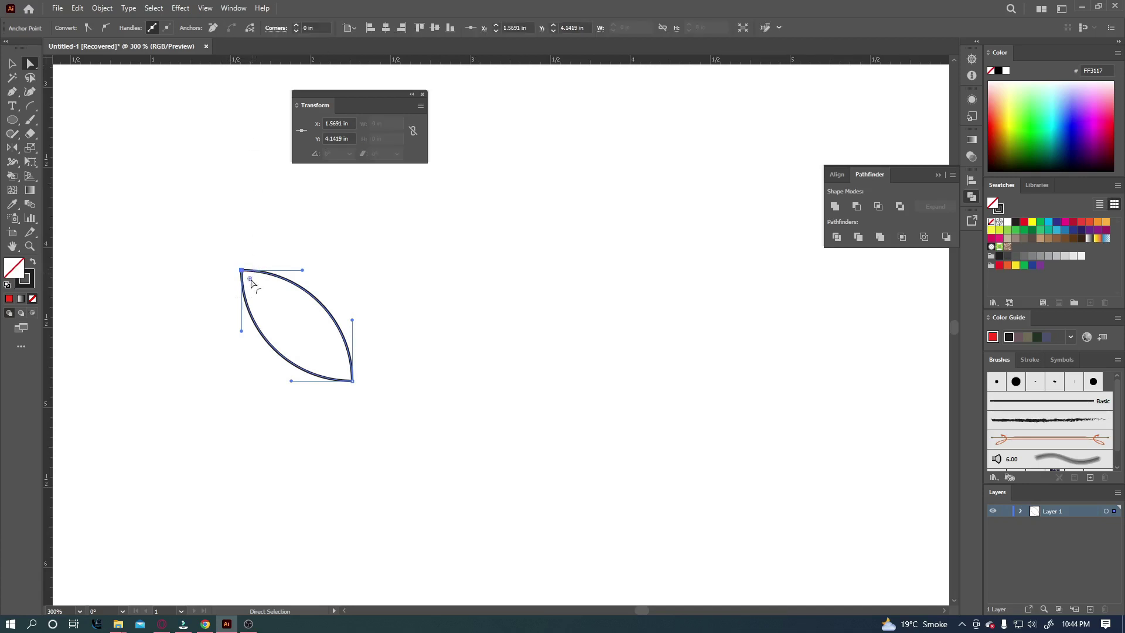
mouse_move(250, 278)
mouse_down()
mouse_move(268, 294)
mouse_move(256, 279)
mouse_up()
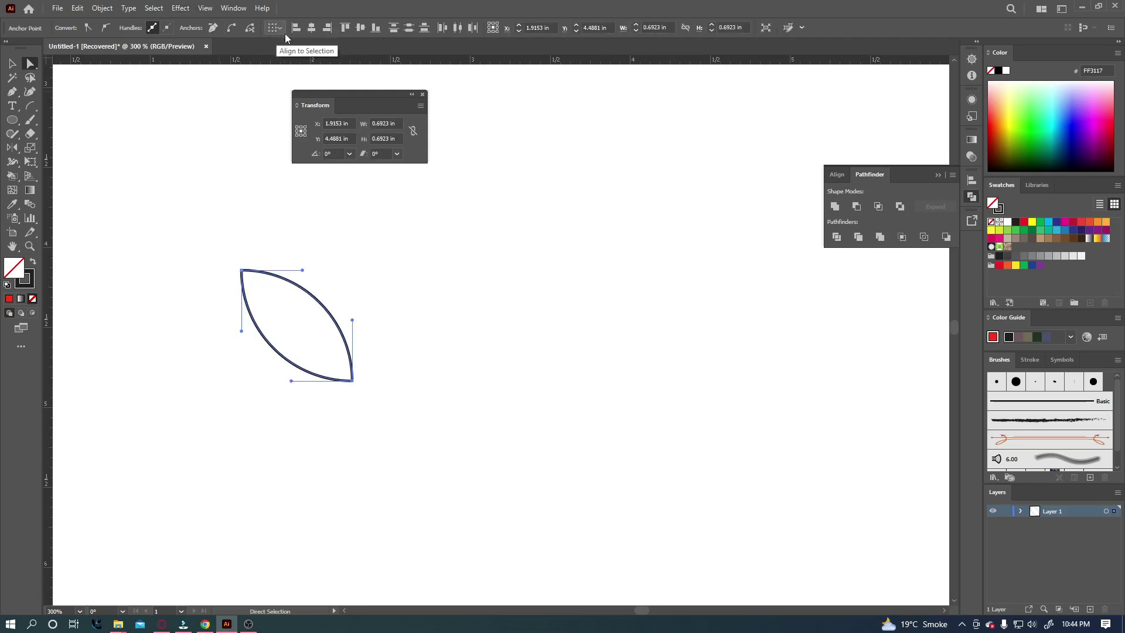
click(231, 30)
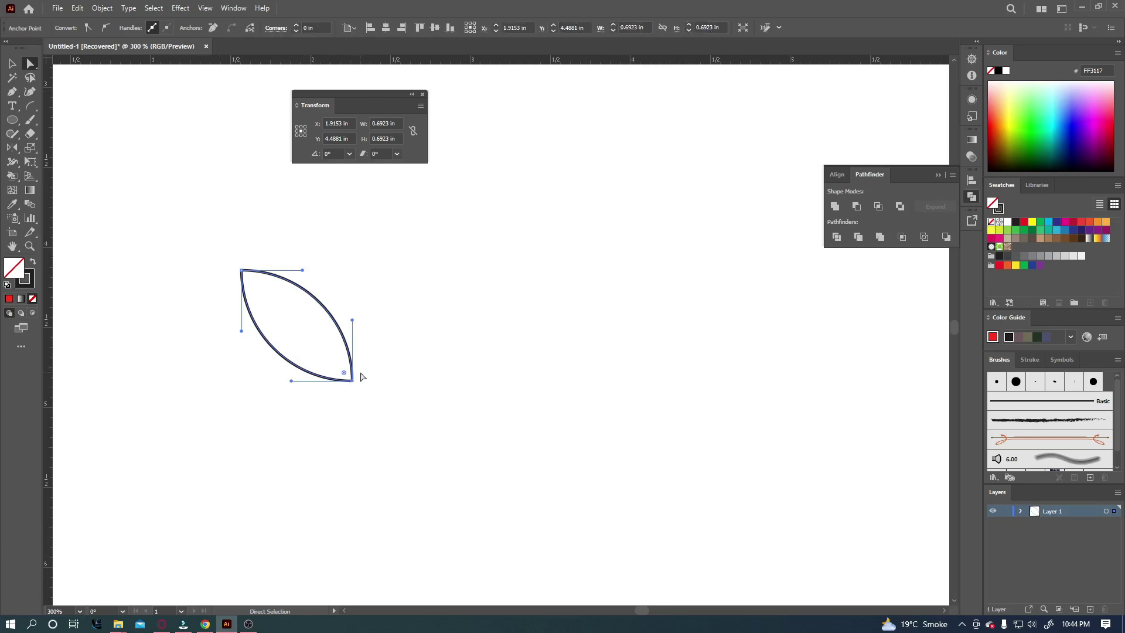
Bend the leaf's upper curve inward with its lower-right direction handle, and swap the shape's fill and stroke colours.
mouse_move(343, 372)
mouse_down()
mouse_move(335, 359)
mouse_move(347, 373)
mouse_up()
drag(353, 322, 234, 339)
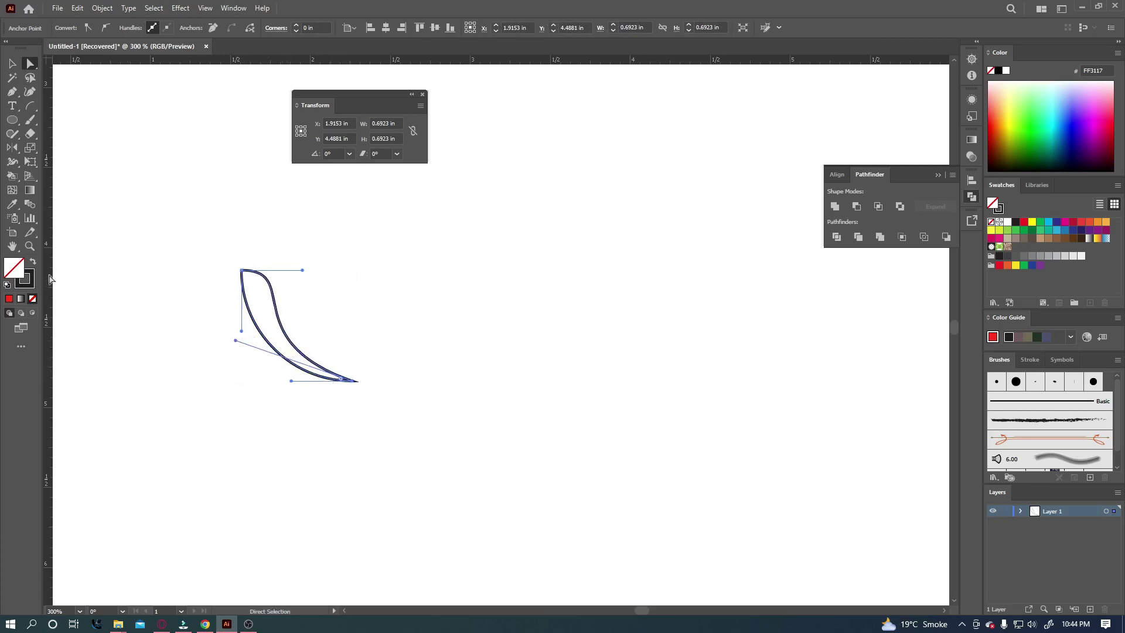
click(34, 264)
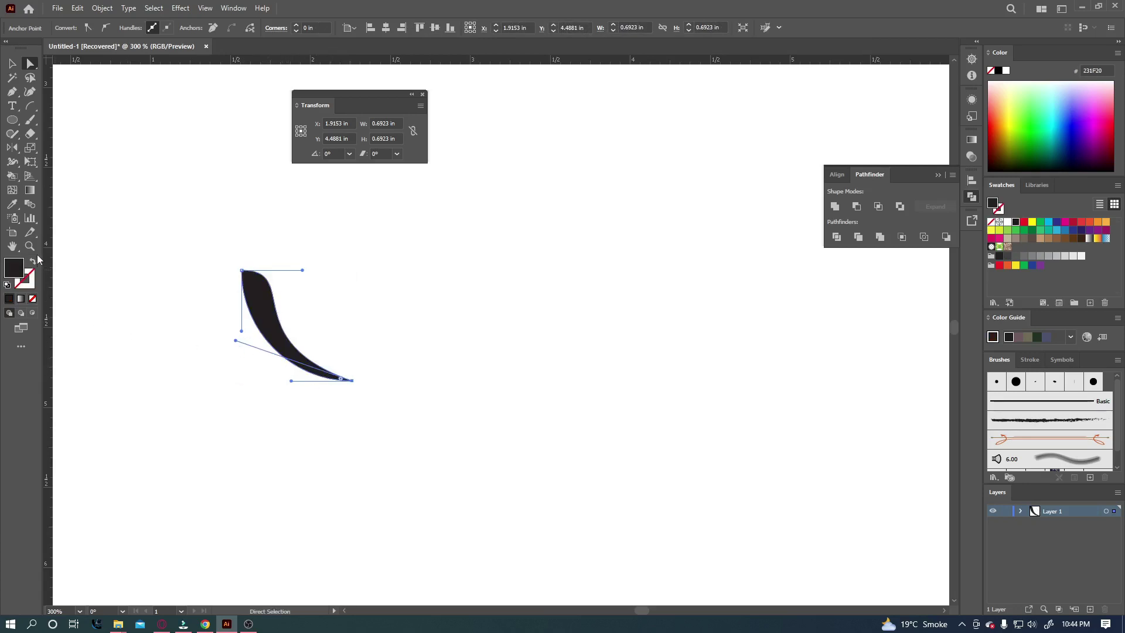
Move the filled curved shape a short distance up and to the left.
click(11, 62)
click(143, 195)
drag(265, 320, 229, 275)
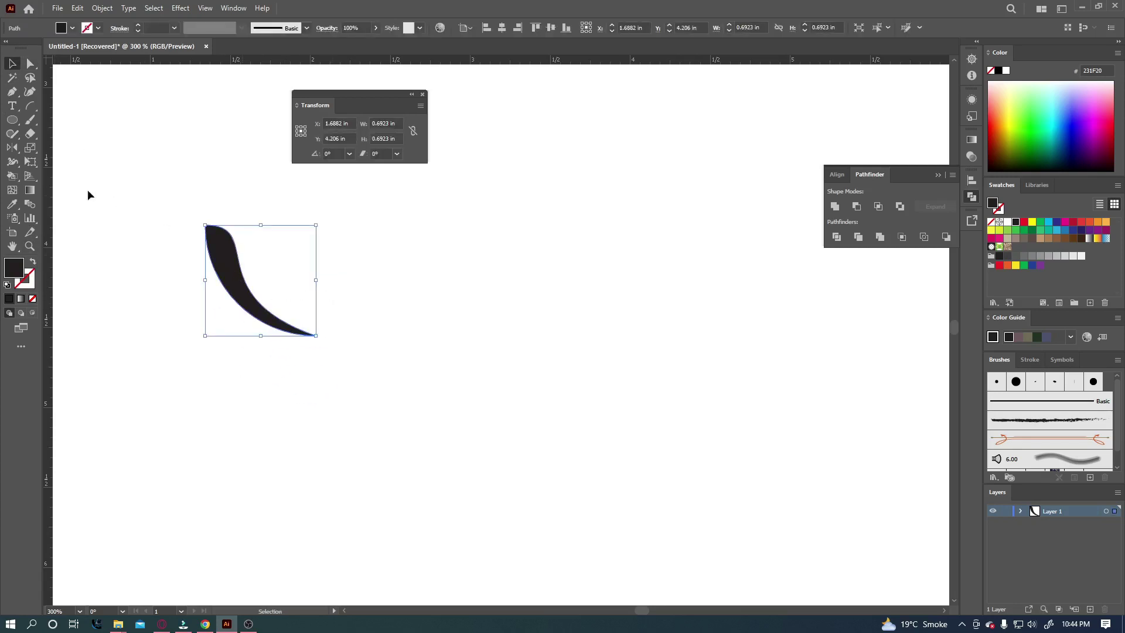
Create an open arc with an X-axis length of 0.2 in beside the filled shape, and undo it.
click(28, 107)
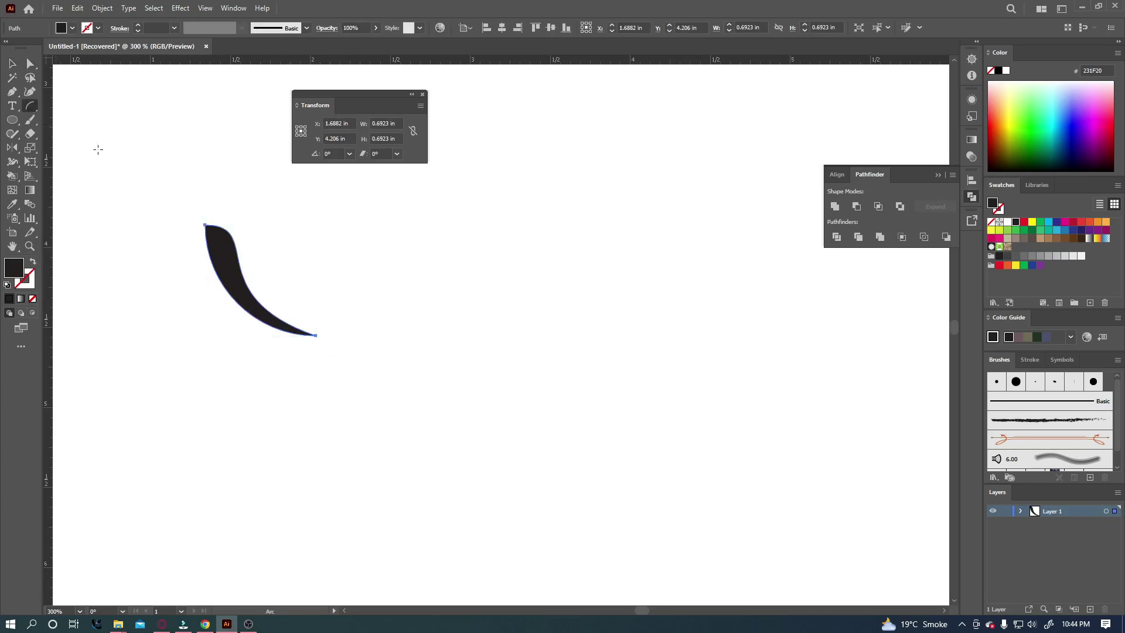
click(398, 252)
drag(540, 134, 374, 91)
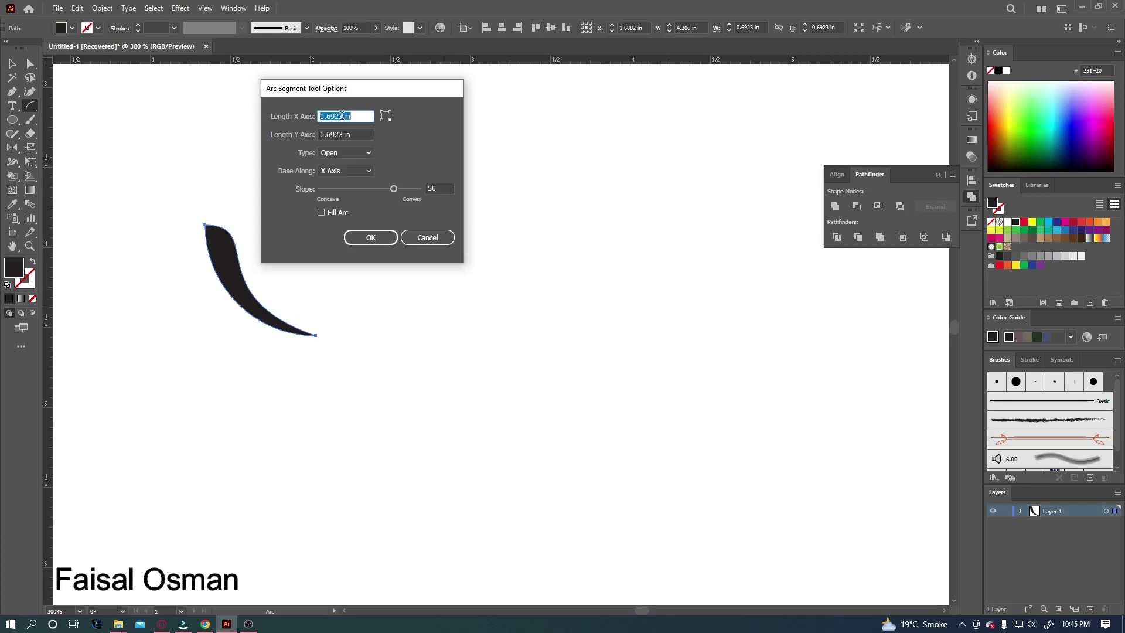
drag(345, 117, 311, 118)
text(0.2)
key(Return)
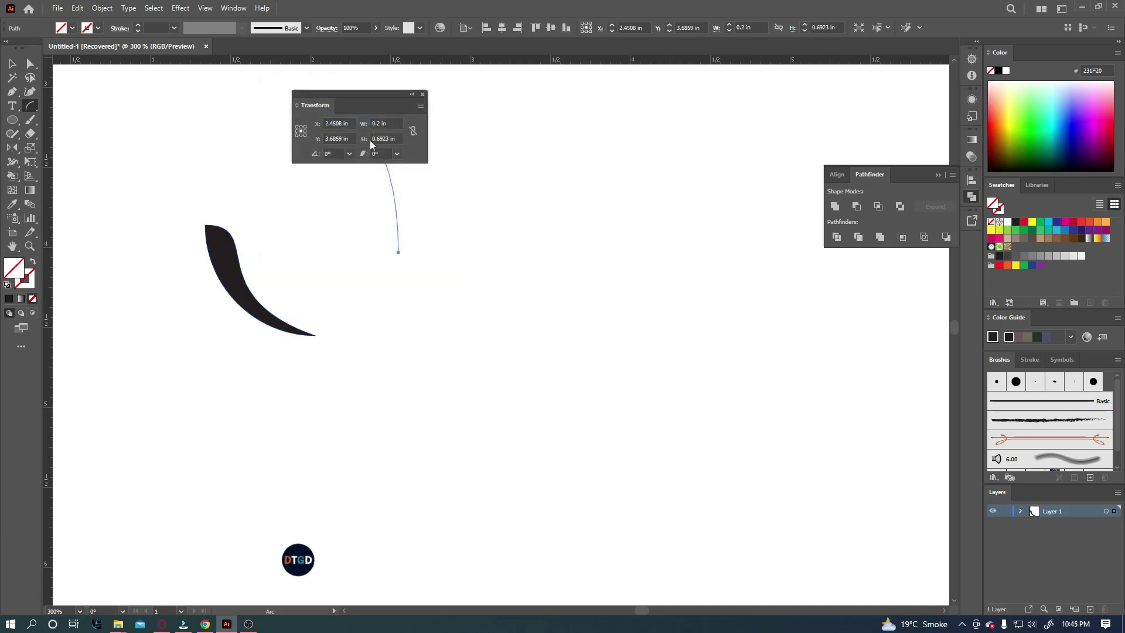
drag(366, 96, 528, 98)
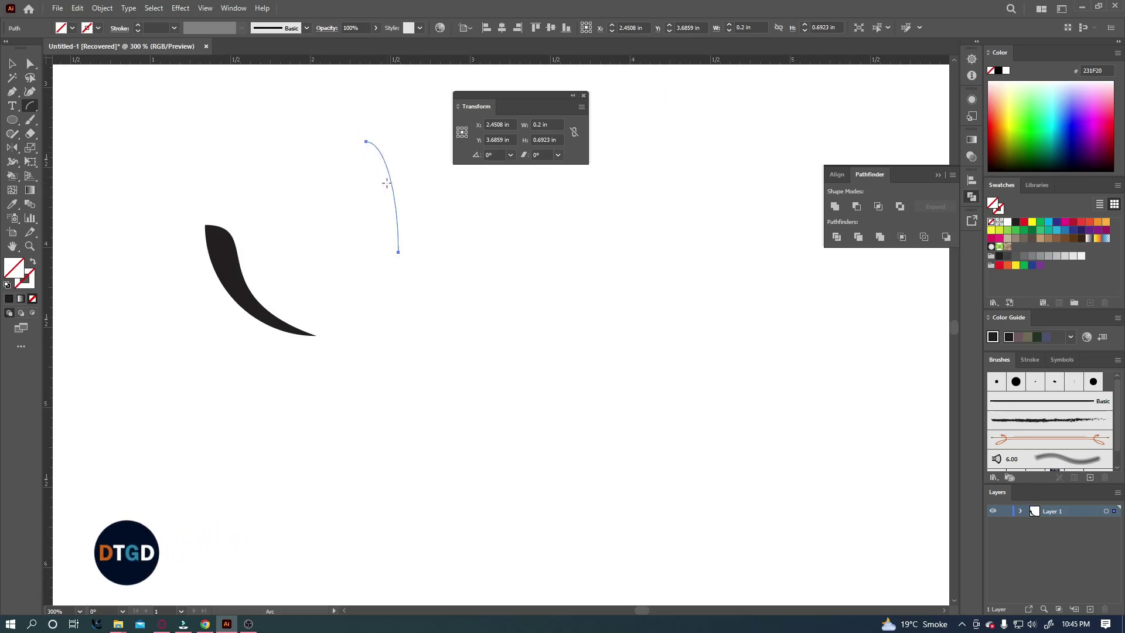
key(ctrl+z)
Create a closed arc with X-axis and Y-axis lengths of 1 in each above the filled shape.
click(358, 183)
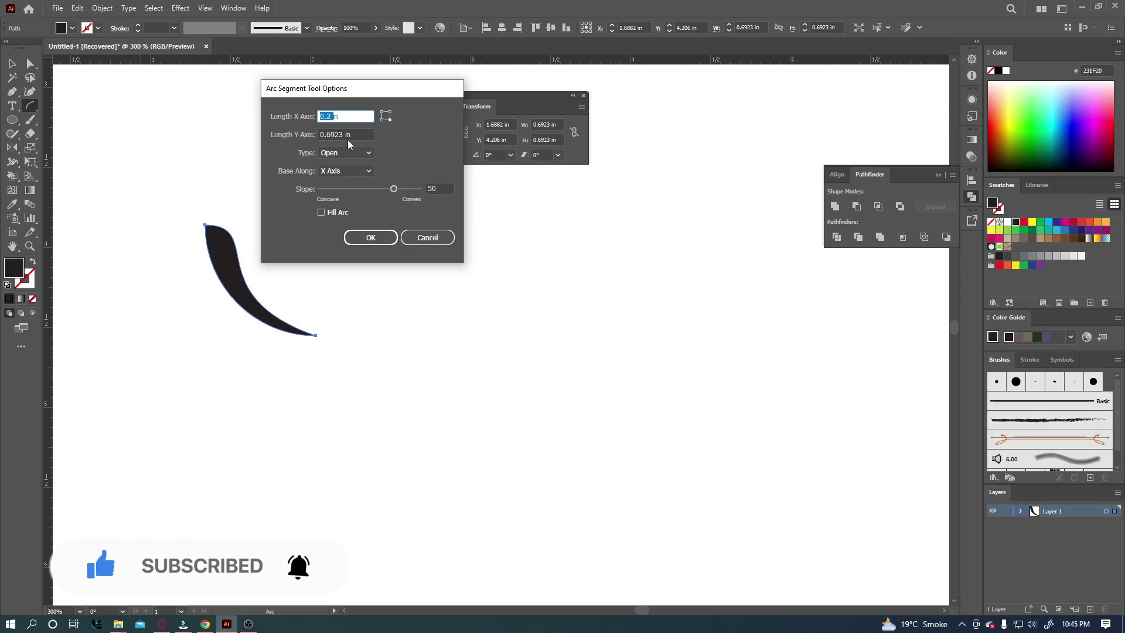
text(1)
key(Tab)
text(1)
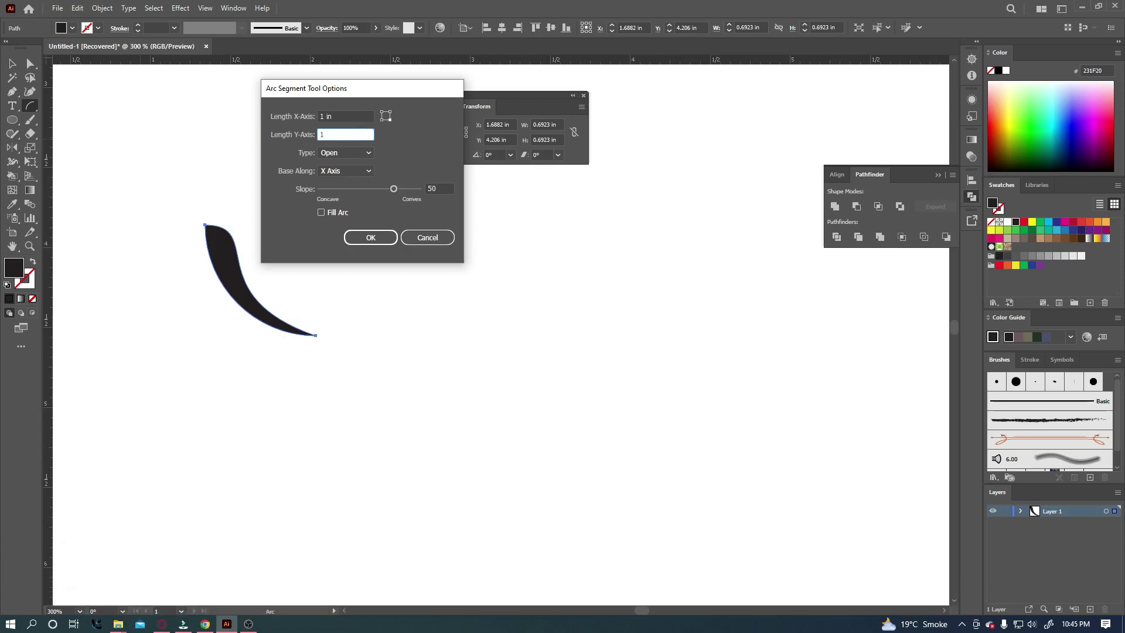
click(346, 153)
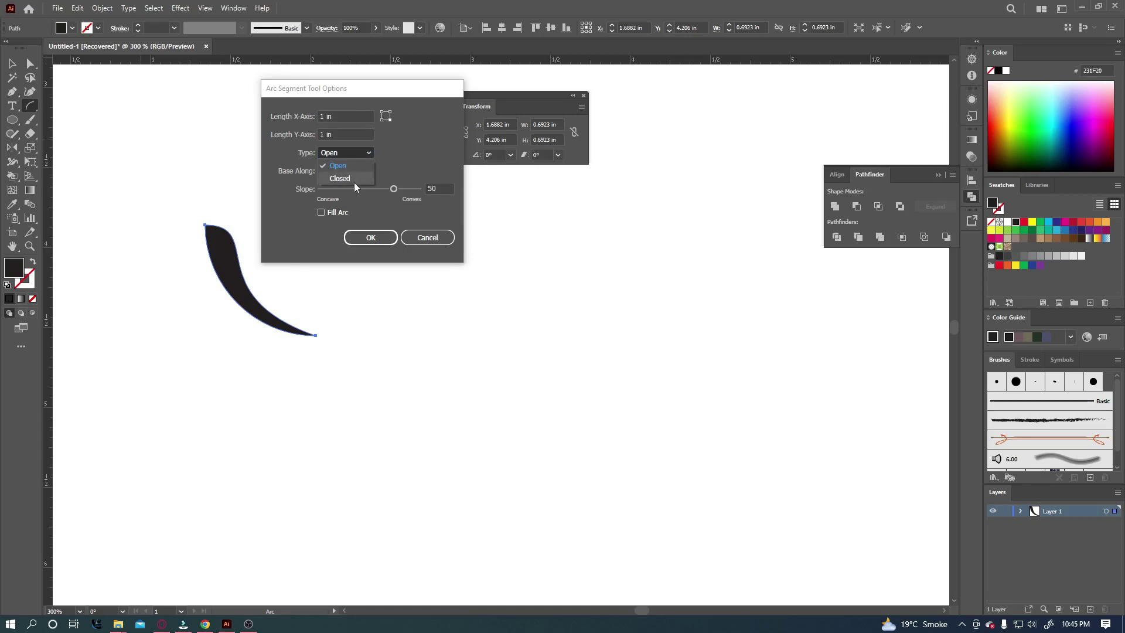
click(341, 178)
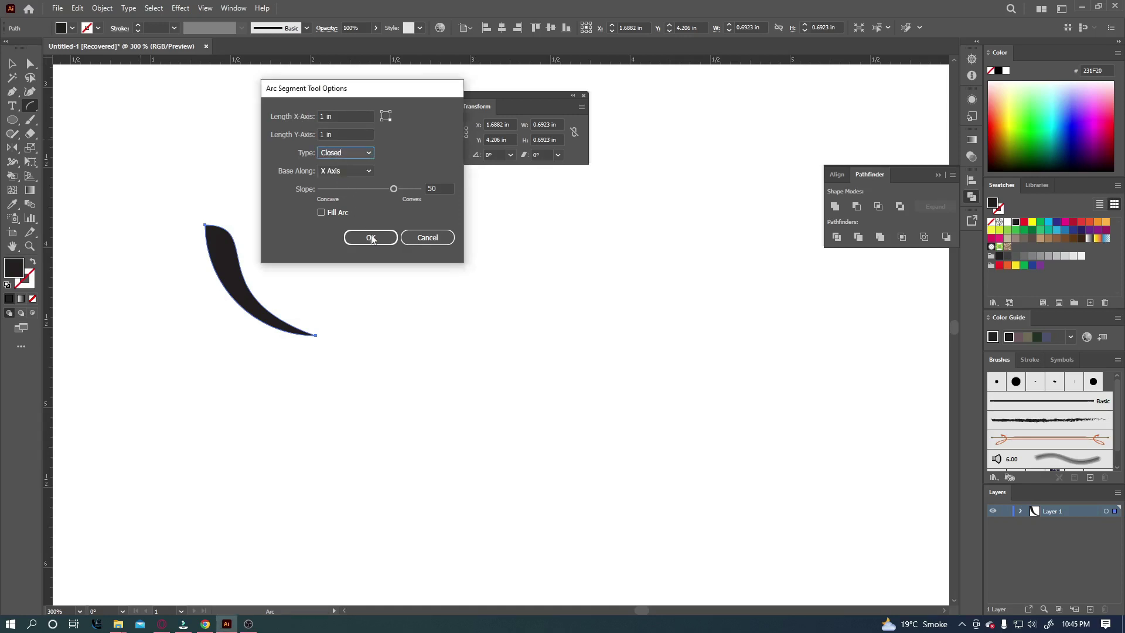
click(373, 238)
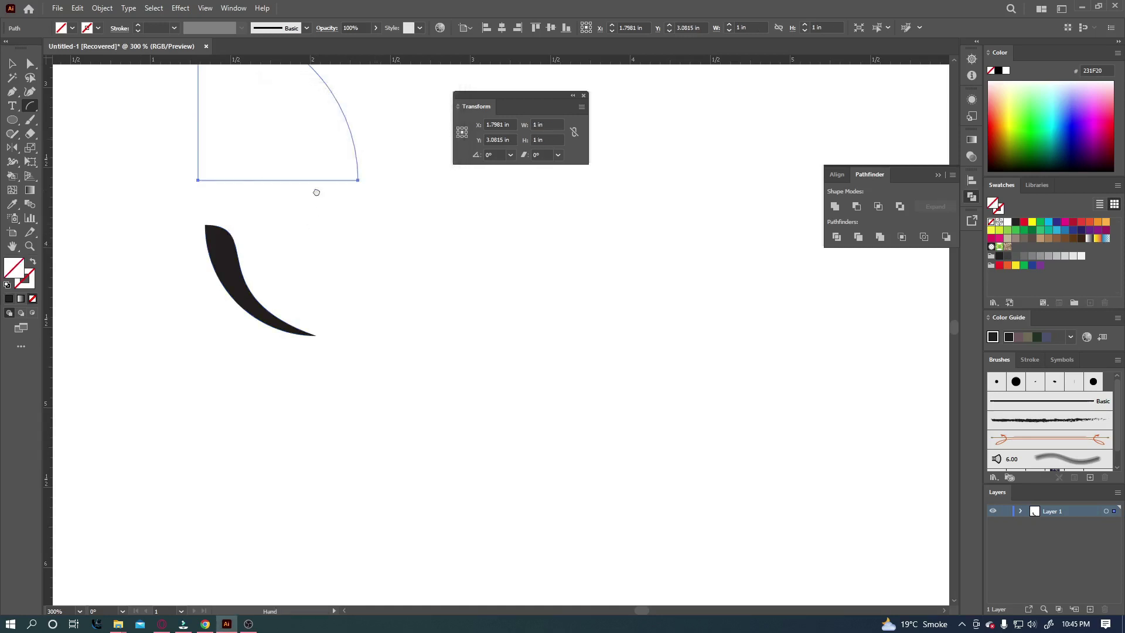
Move the closed arc about 0.37 in to the right.
drag(317, 192, 317, 287)
click(12, 68)
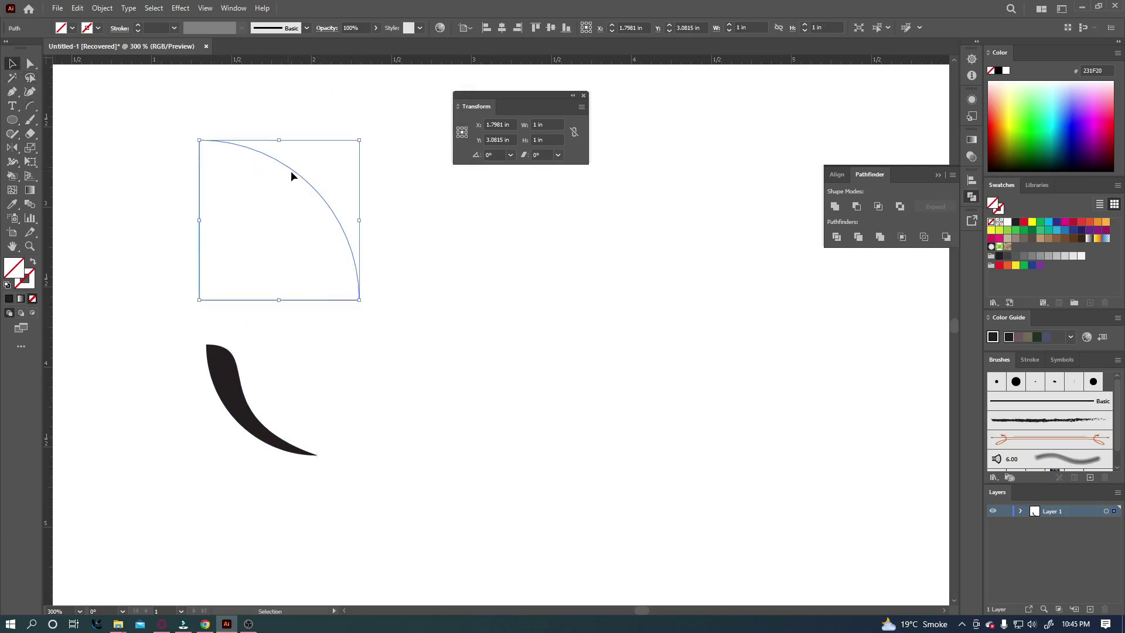
drag(291, 175, 350, 175)
drag(373, 246, 322, 210)
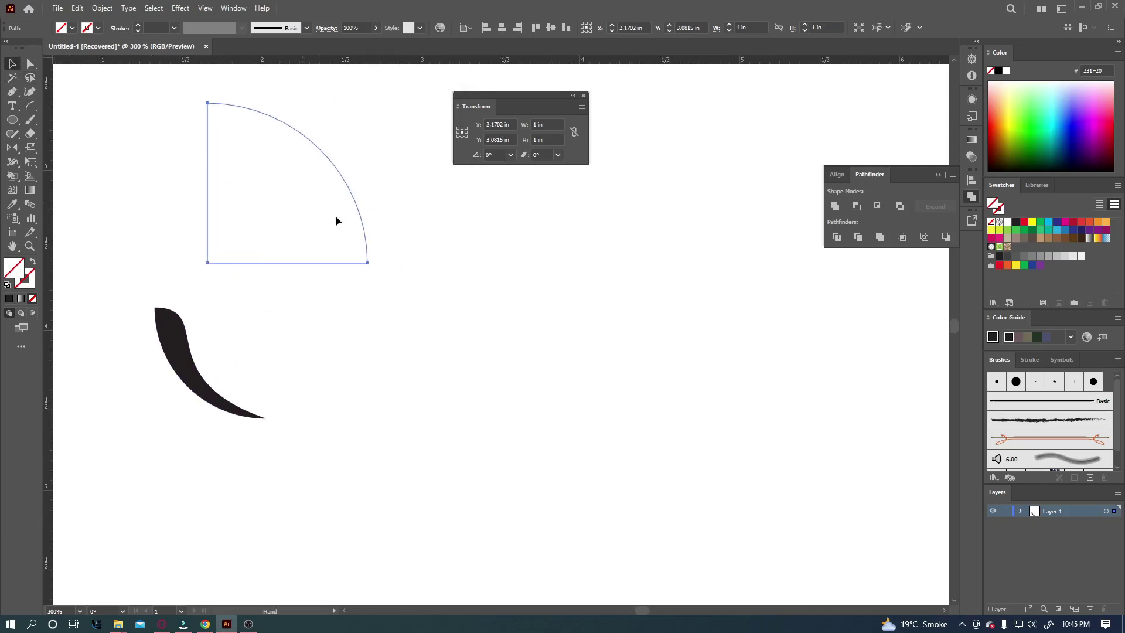
Give the closed arc a black fill without a stroke and move it about 1.66 in right and 0.94 in down.
click(30, 285)
click(9, 299)
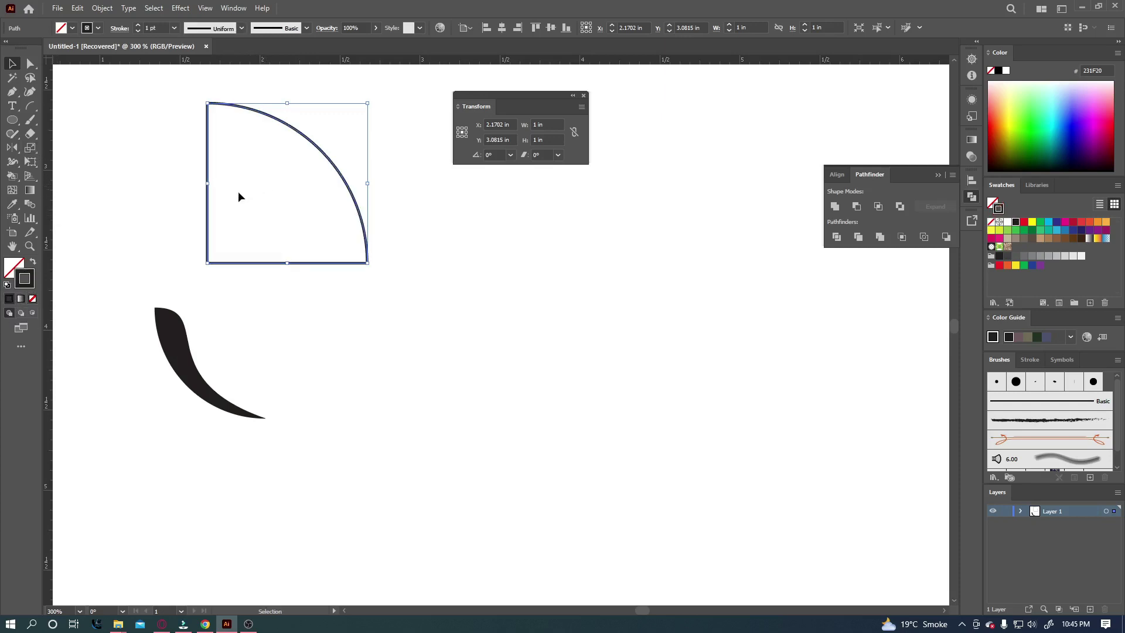
click(33, 262)
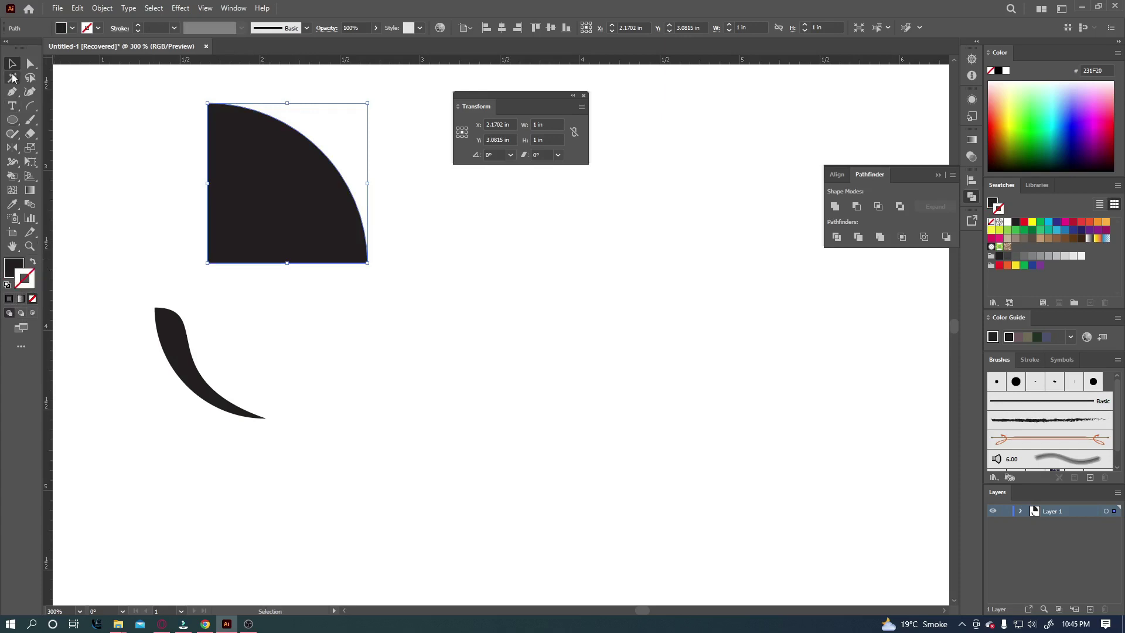
drag(271, 184, 547, 363)
drag(481, 339, 529, 337)
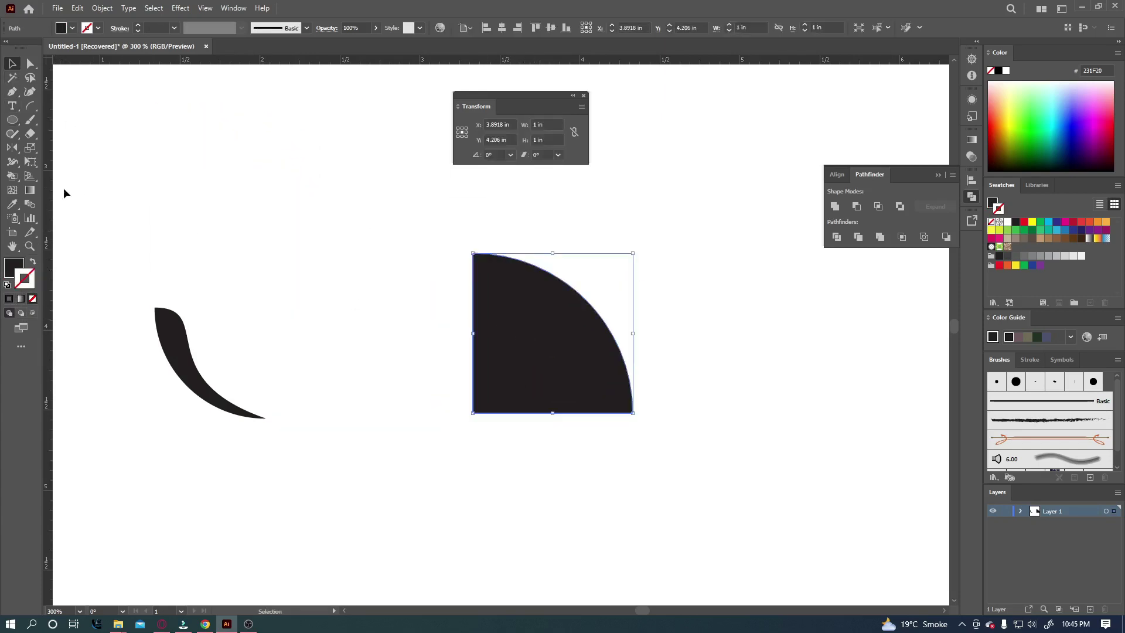
Create a closed arc with X-axis and Y-axis lengths of 1 in and a concave slope of -41 above the curved shape.
click(30, 106)
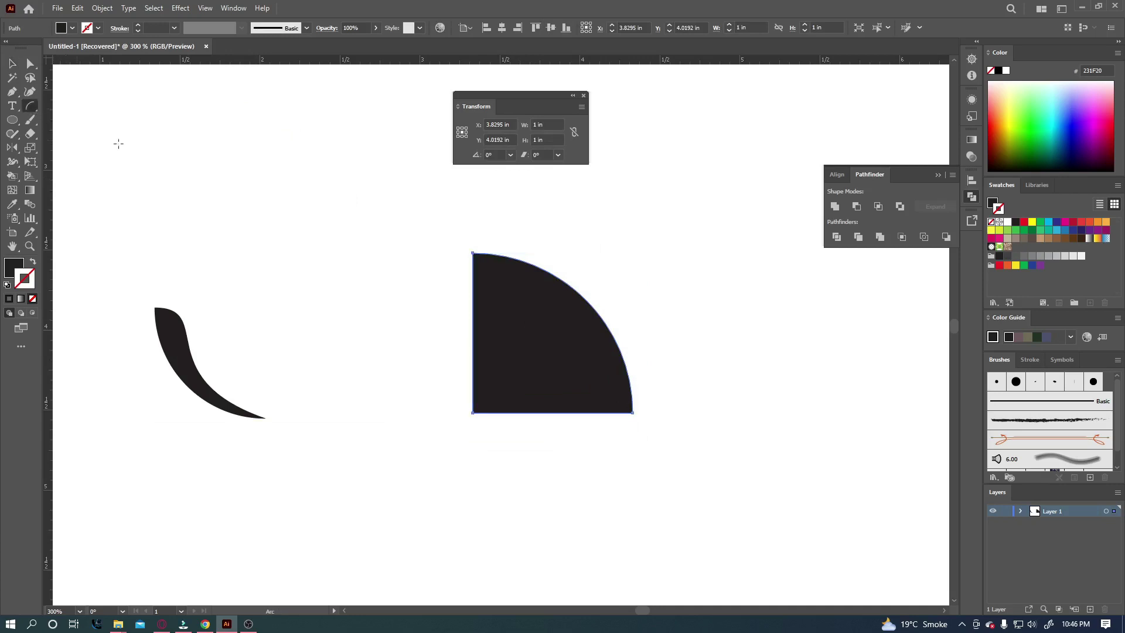
click(270, 189)
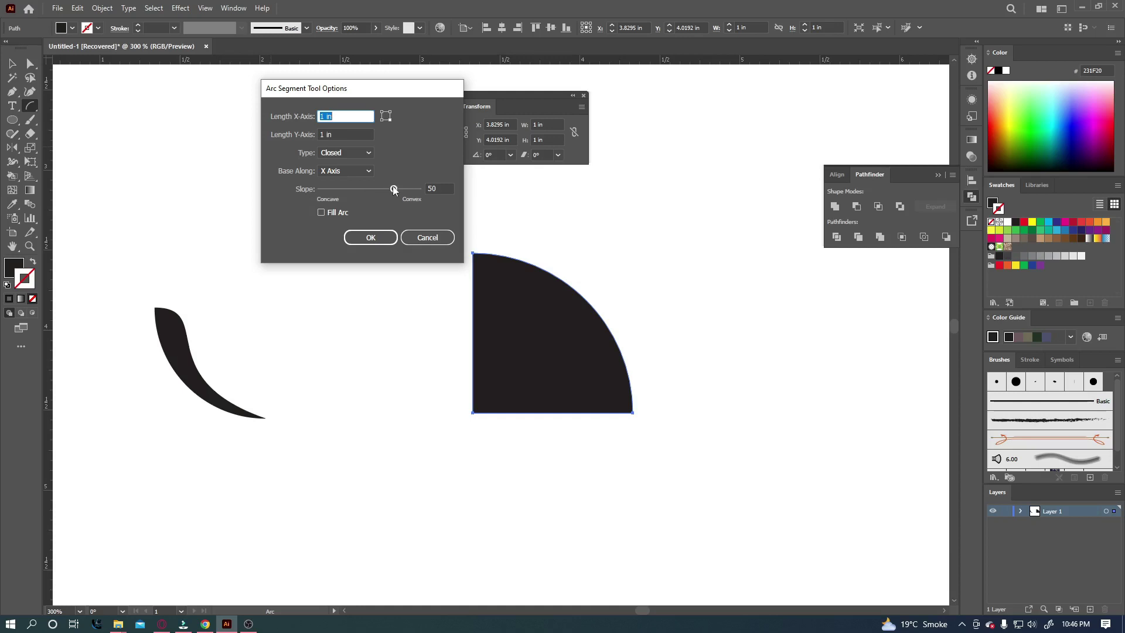
drag(393, 188, 349, 189)
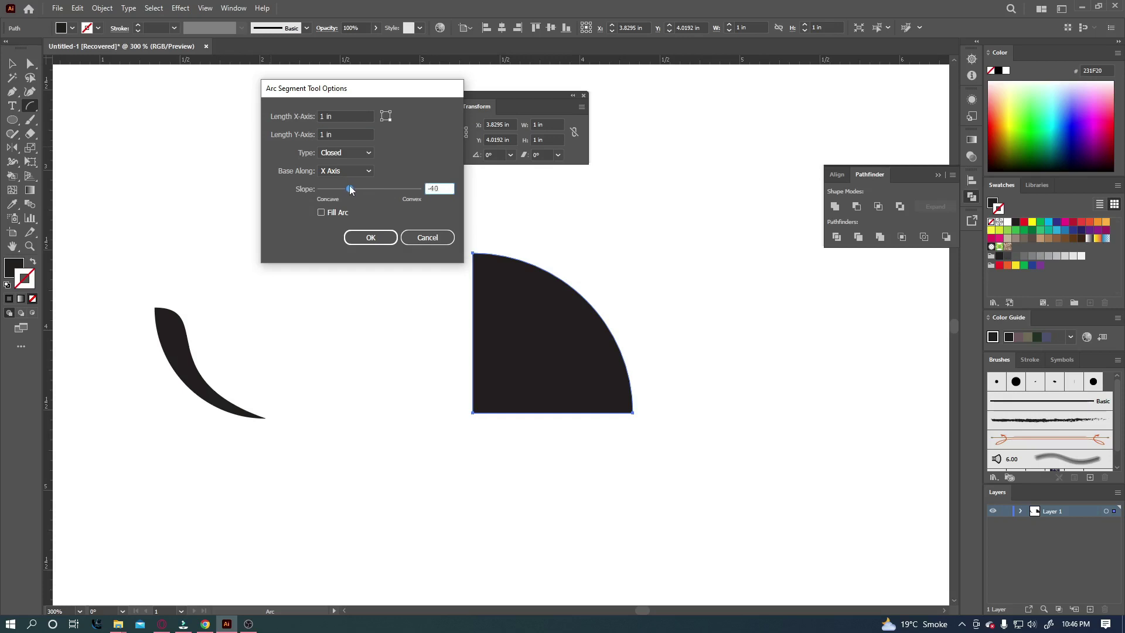
click(370, 238)
drag(286, 209, 412, 354)
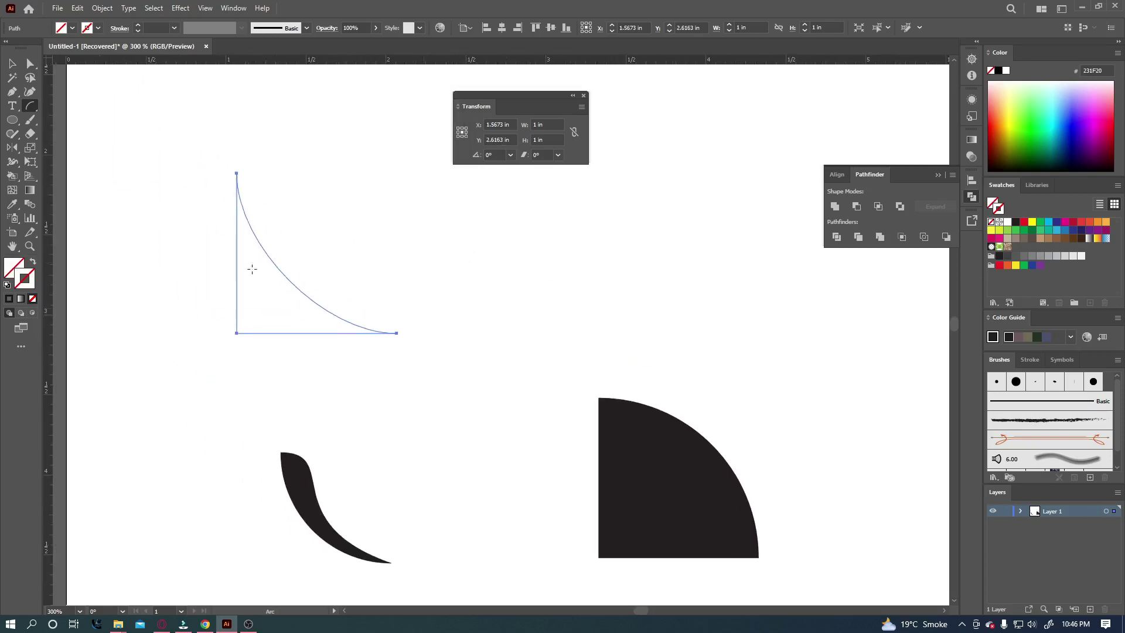
Fill the concave arc with black, remove its stroke, and move it about 0.47 in right and 0.29 in up.
click(20, 265)
click(7, 285)
click(33, 262)
click(27, 282)
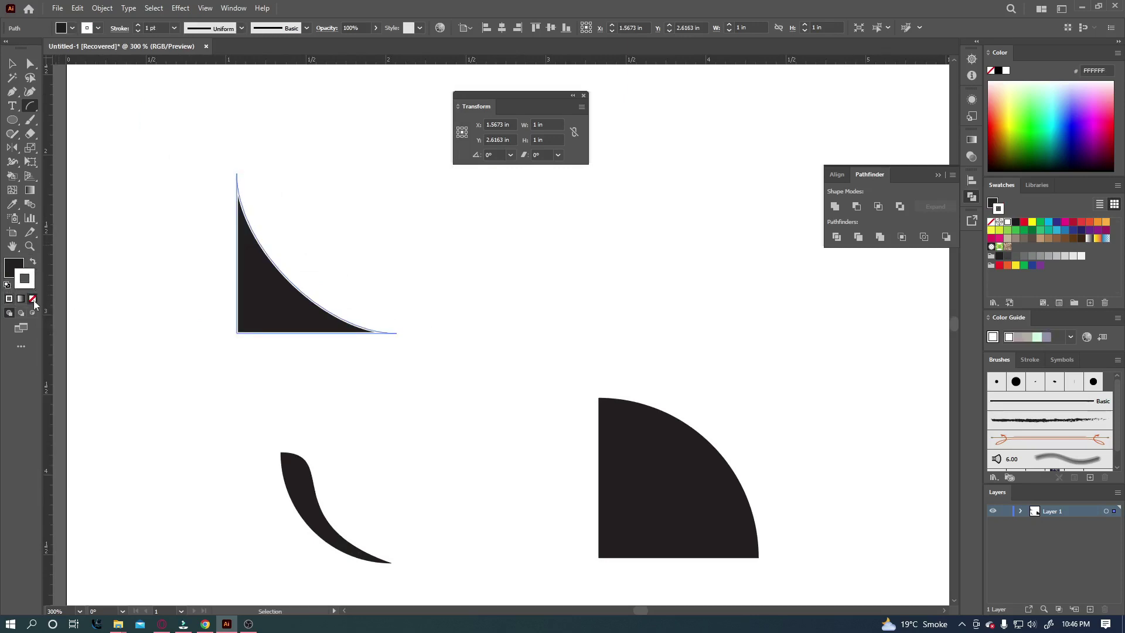
click(33, 299)
click(12, 66)
drag(251, 288, 328, 276)
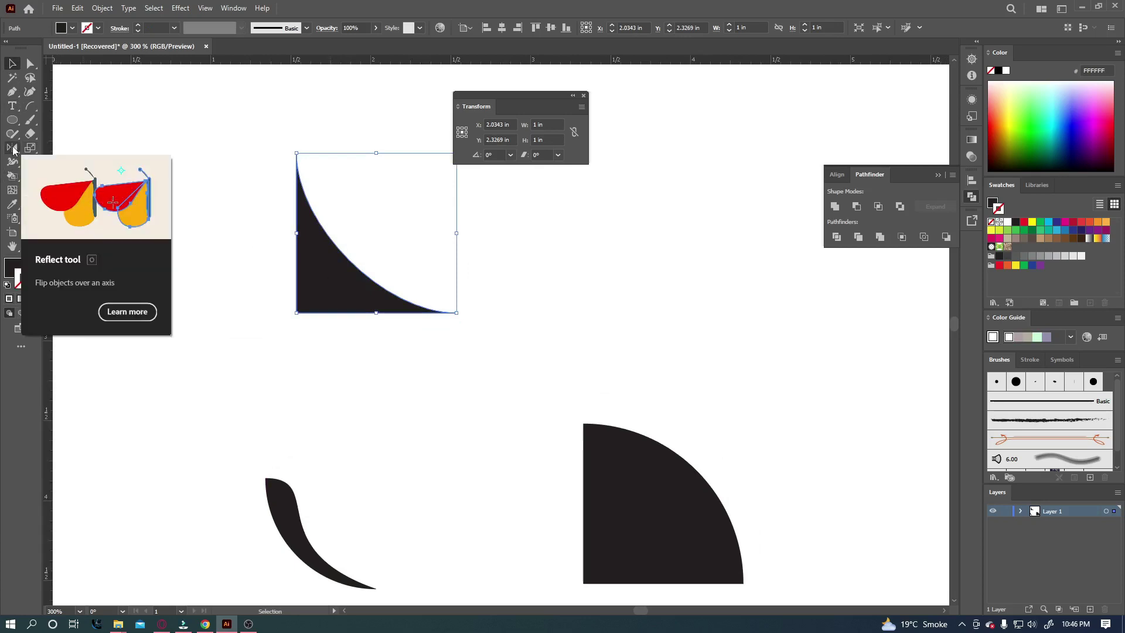
Reflect a copy of the concave arc across a vertical axis just left of its straight edge, leaving a narrow gap.
drag(13, 149, 53, 166)
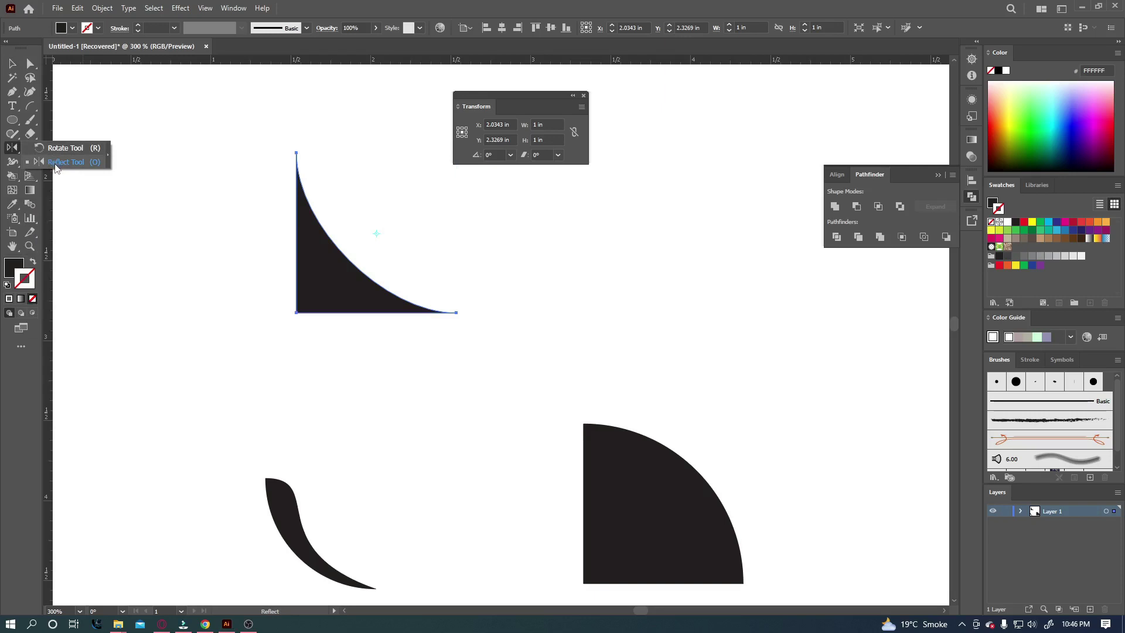
drag(57, 167, 57, 165)
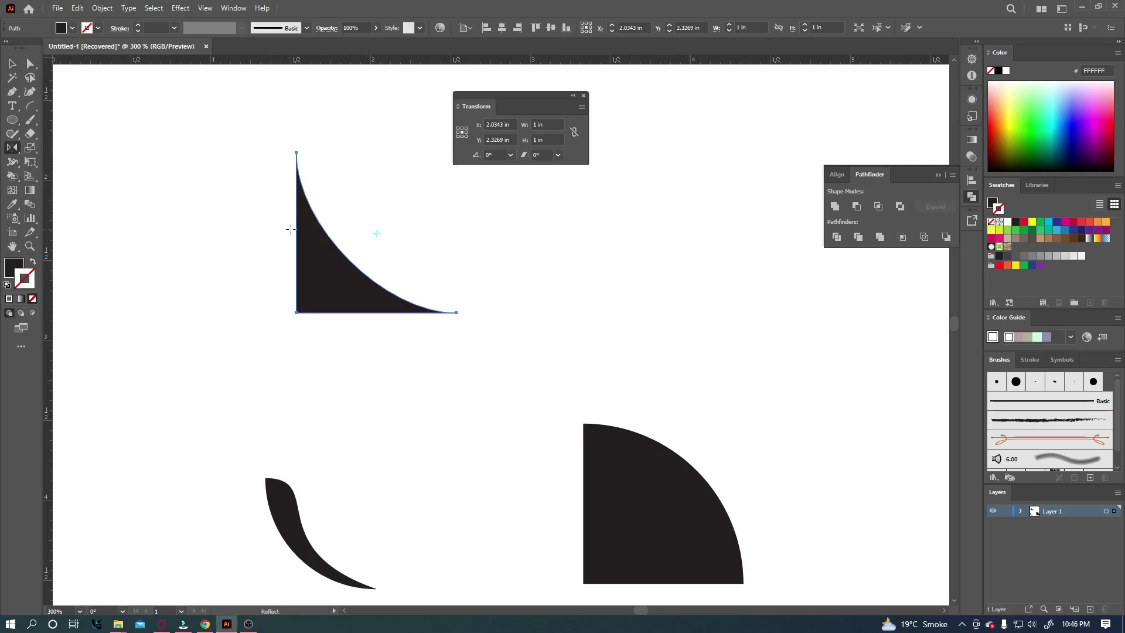
click(290, 230)
drag(304, 251, 269, 253)
key(alt)
key(shift)
key(v)
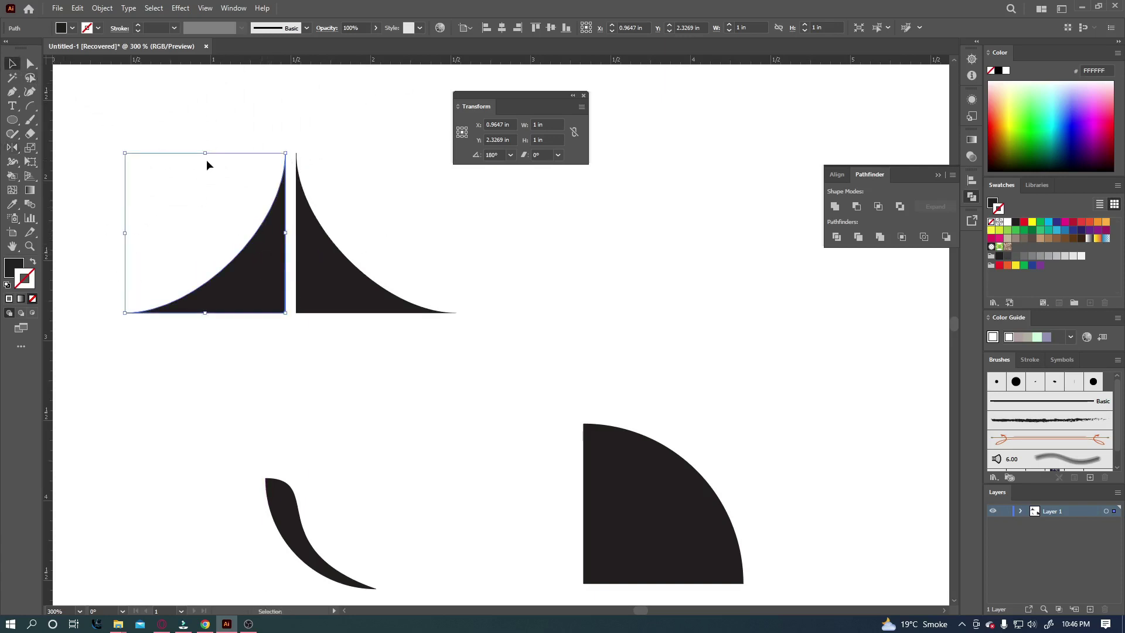
Move both mirrored arcs up about 0.32 in and reflect a copy of the pair downward to complete a four-piece star.
drag(206, 160, 333, 233)
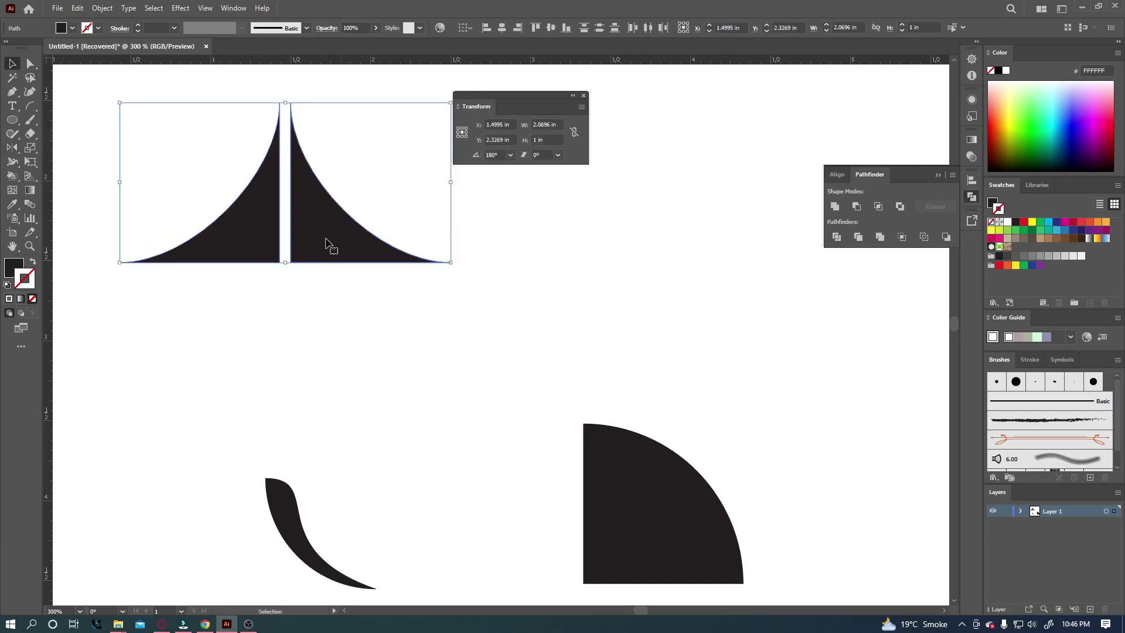
click(14, 148)
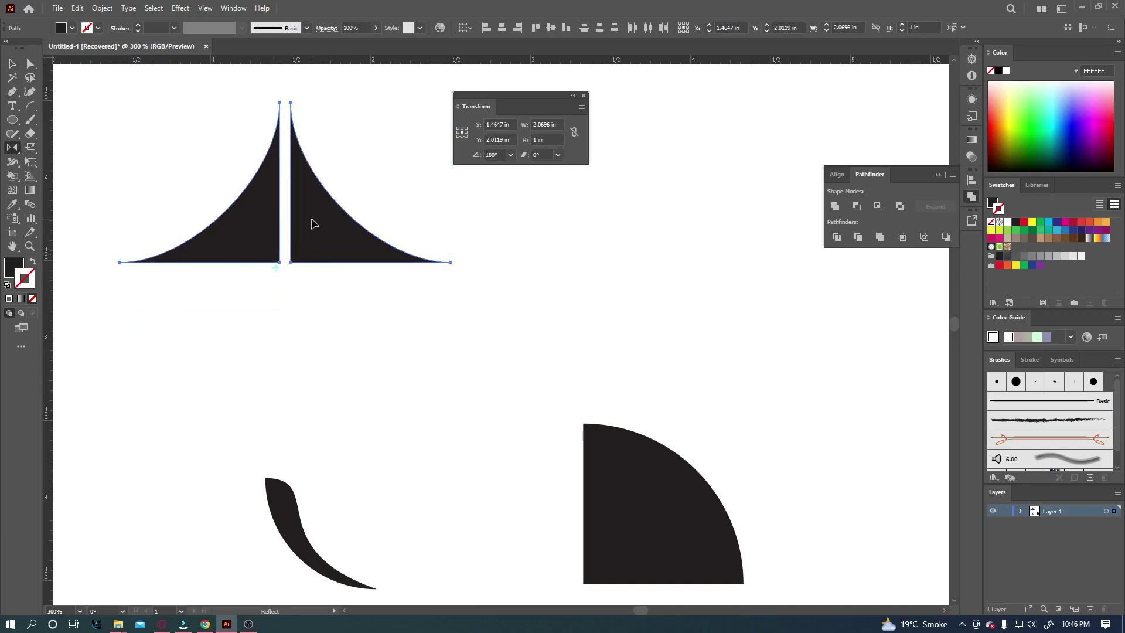
drag(317, 218, 307, 327)
click(13, 65)
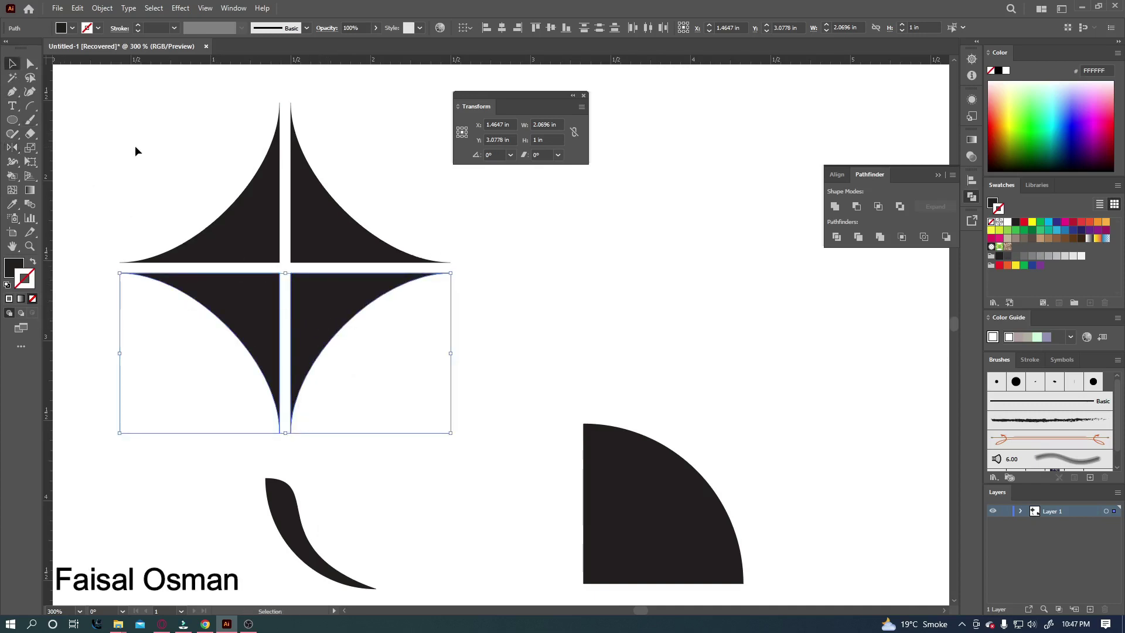
Duplicate the whole four-piece star in place and rotate one copy 45° to make an eight-pointed star.
click(135, 151)
drag(182, 191, 382, 357)
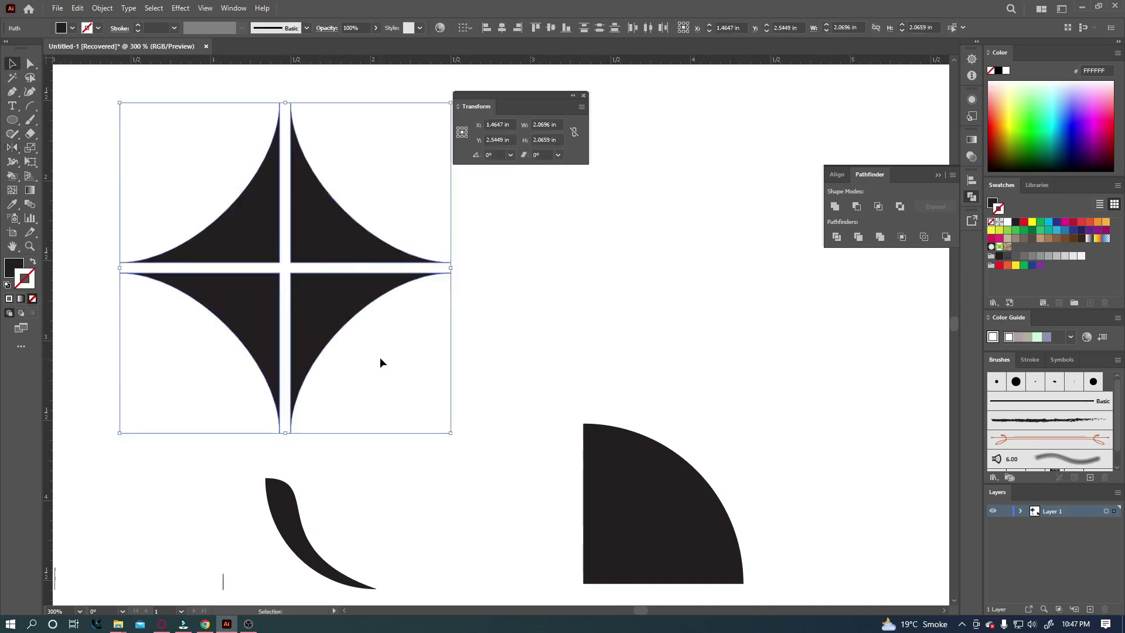
key(a)
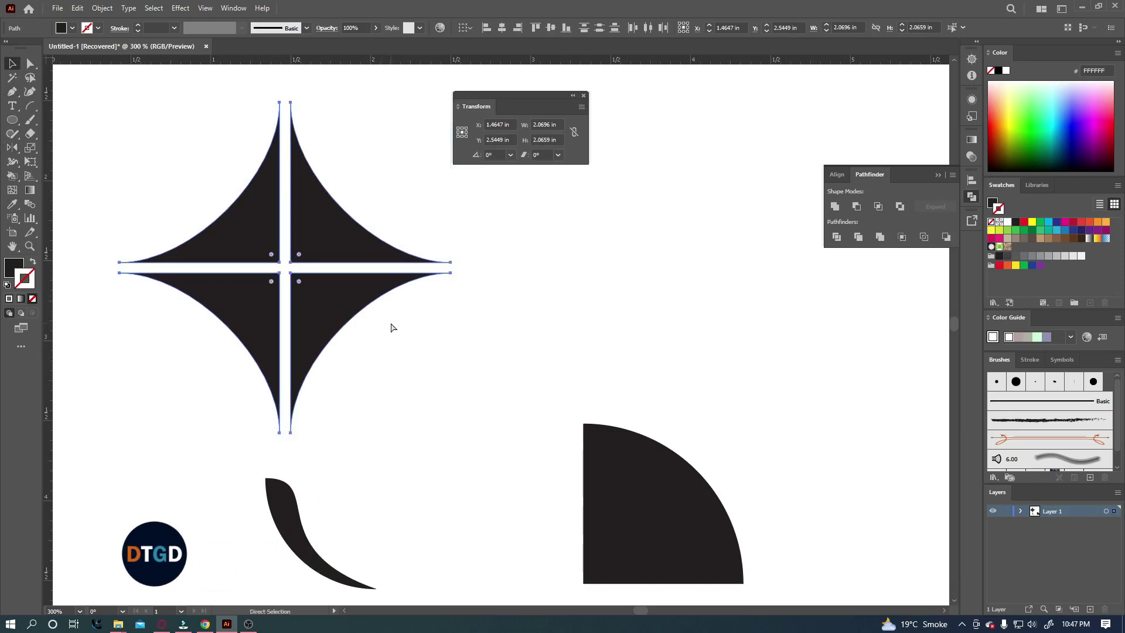
key(v)
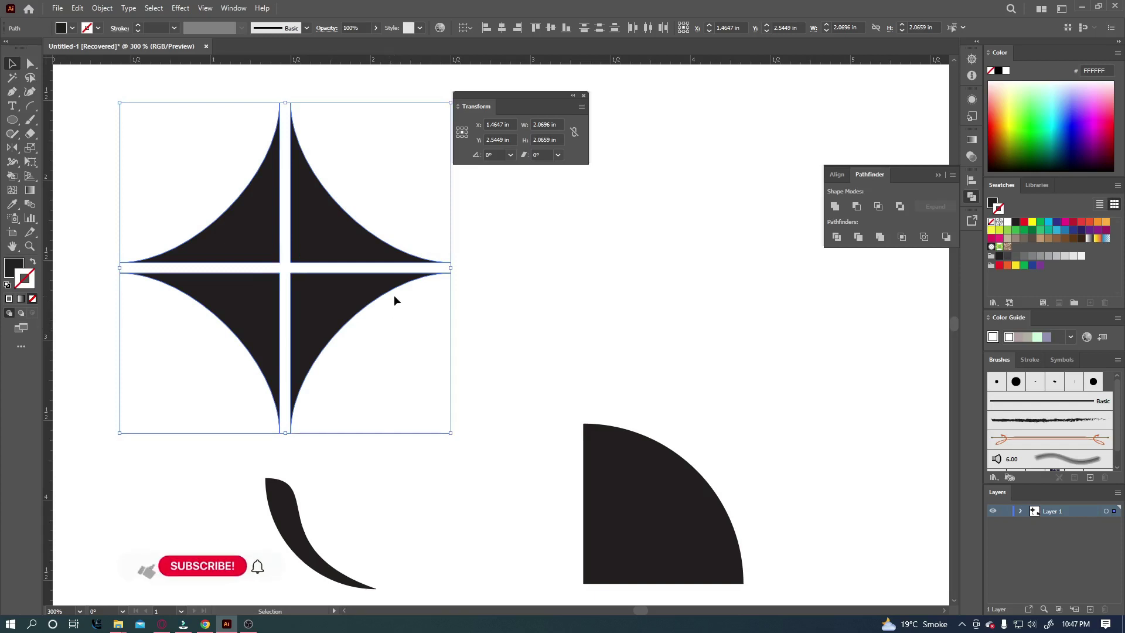
drag(499, 95, 633, 85)
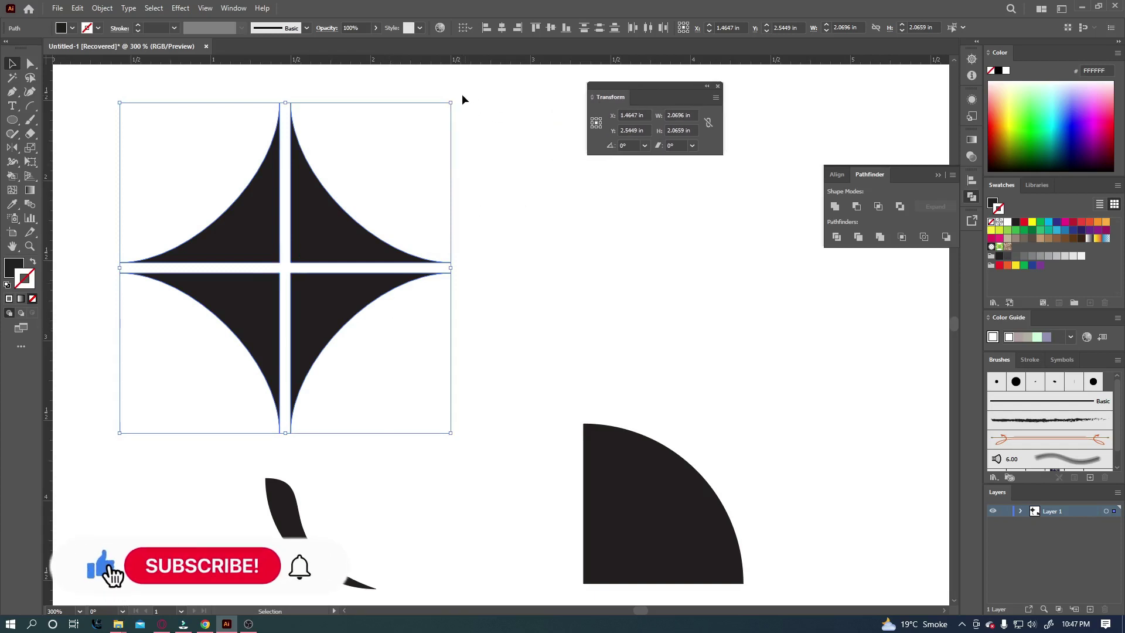
drag(456, 97, 526, 226)
Apply the Exclude shape mode to the overlapping star pieces and deselect the result.
drag(910, 166, 440, 92)
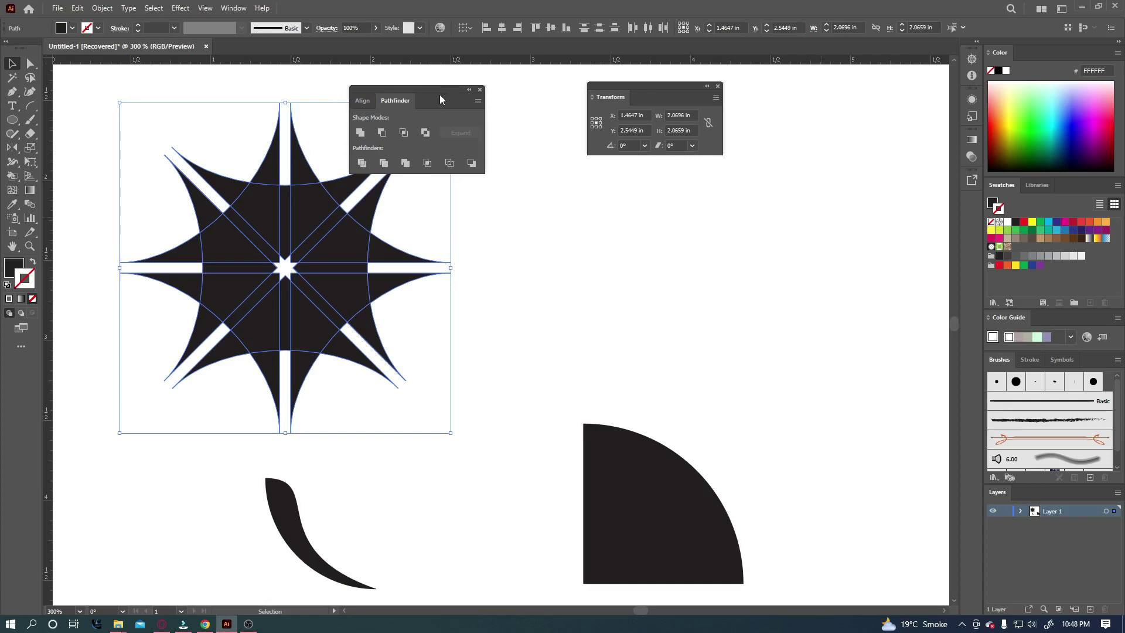
click(426, 133)
drag(426, 90, 521, 84)
click(161, 86)
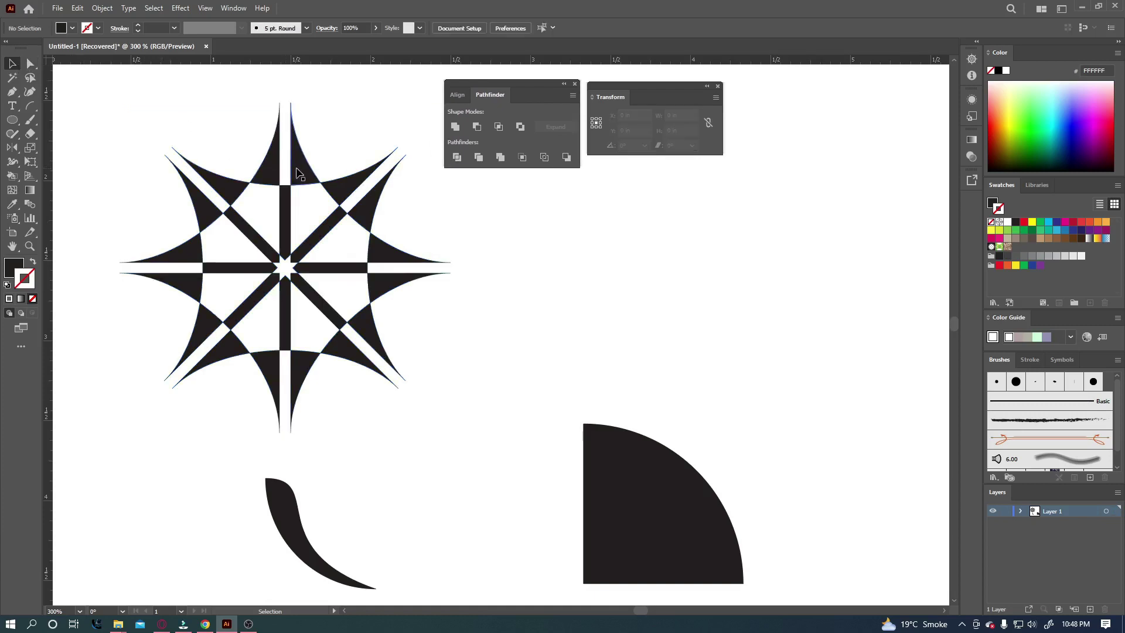
Move the eight-pointed star about 0.26 in to the left and delete it.
drag(297, 172, 258, 174)
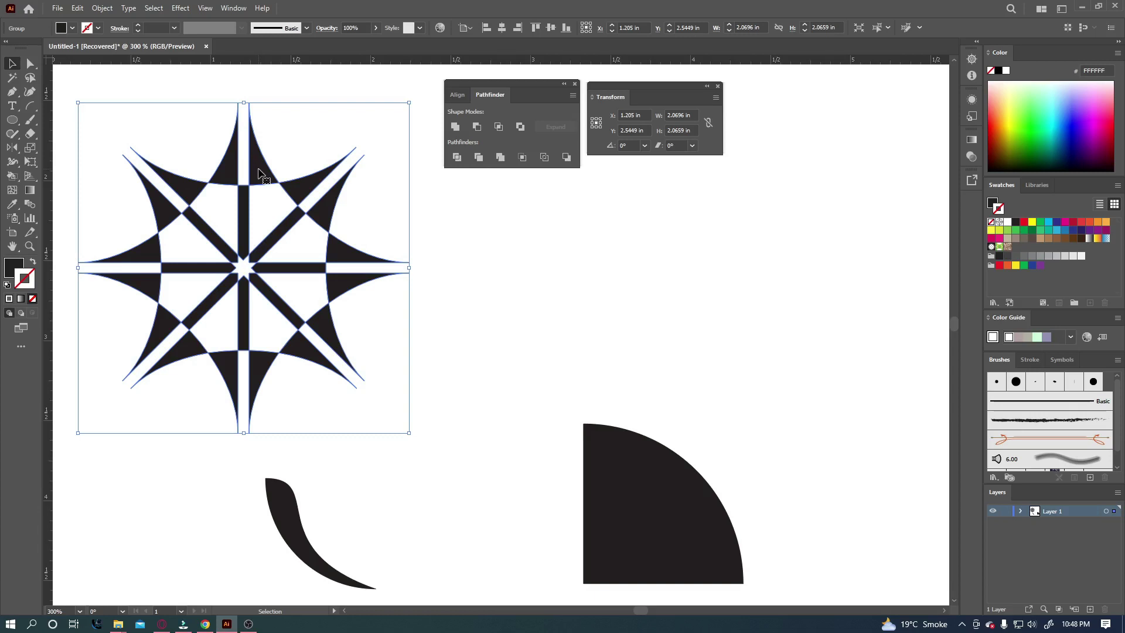
key(Delete)
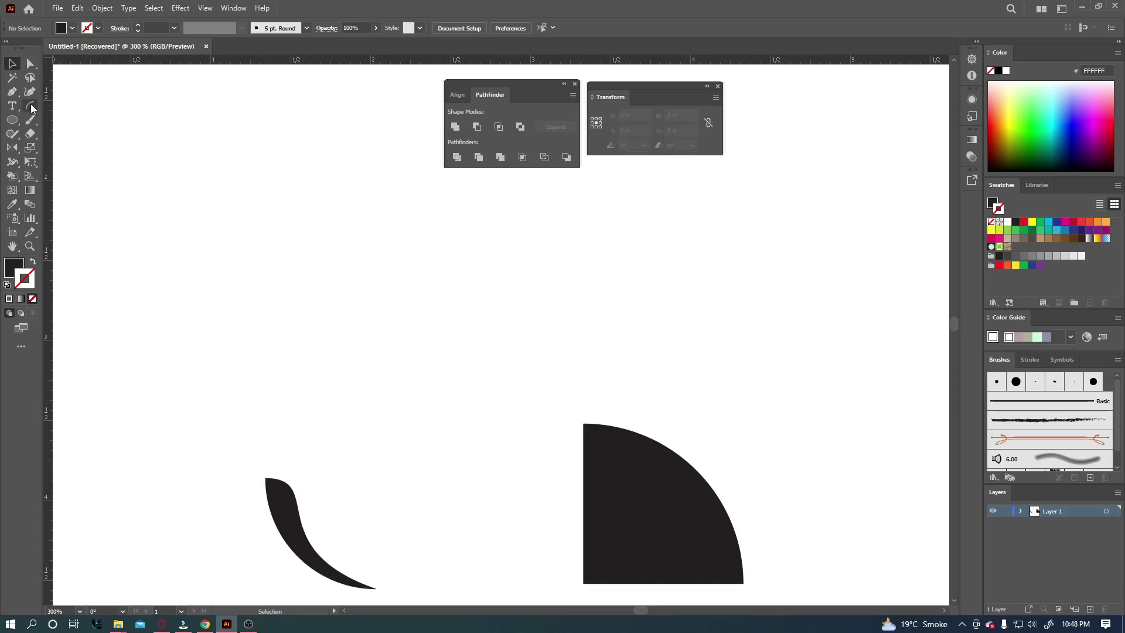
Create an open arc with X-axis and Y-axis lengths of 1 in and a slope of -41 in the cleared area.
click(32, 106)
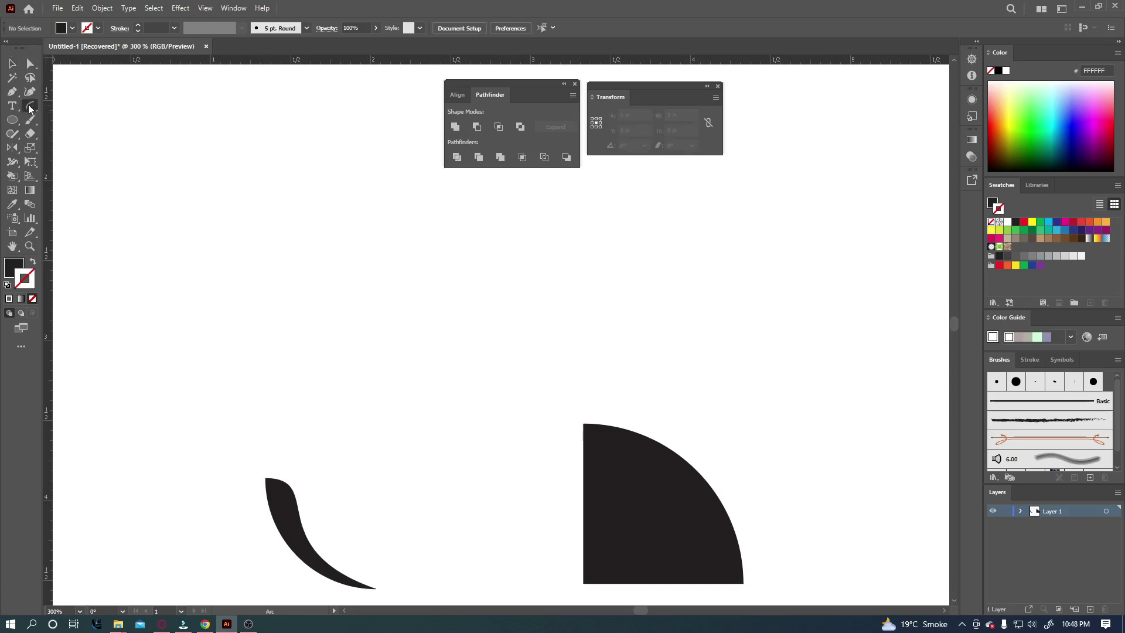
click(271, 188)
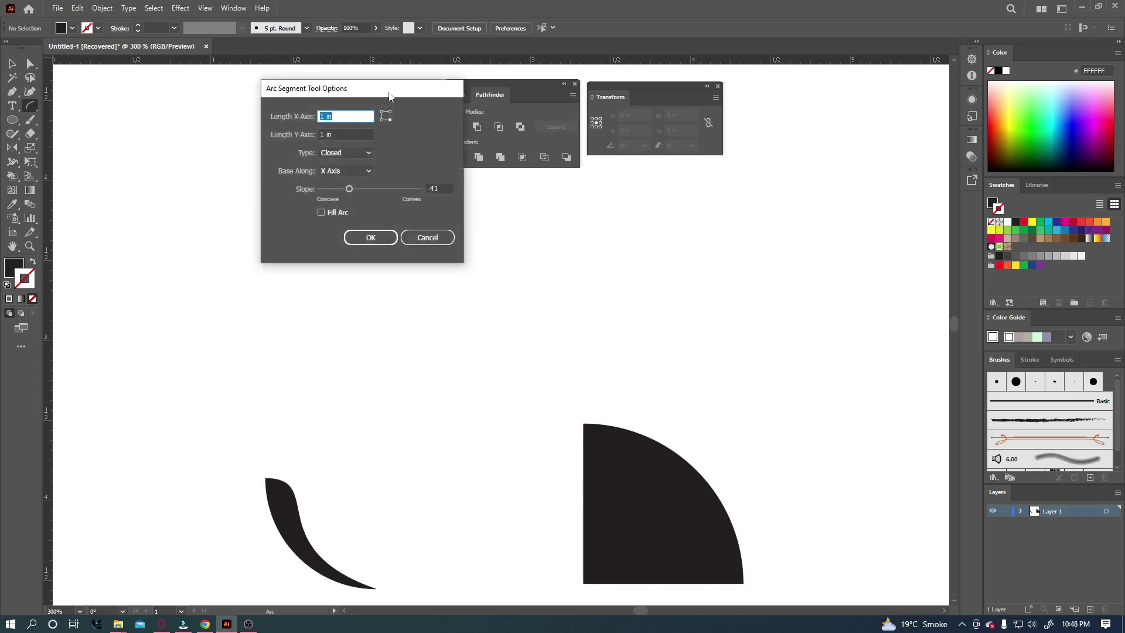
drag(389, 95, 415, 194)
click(380, 256)
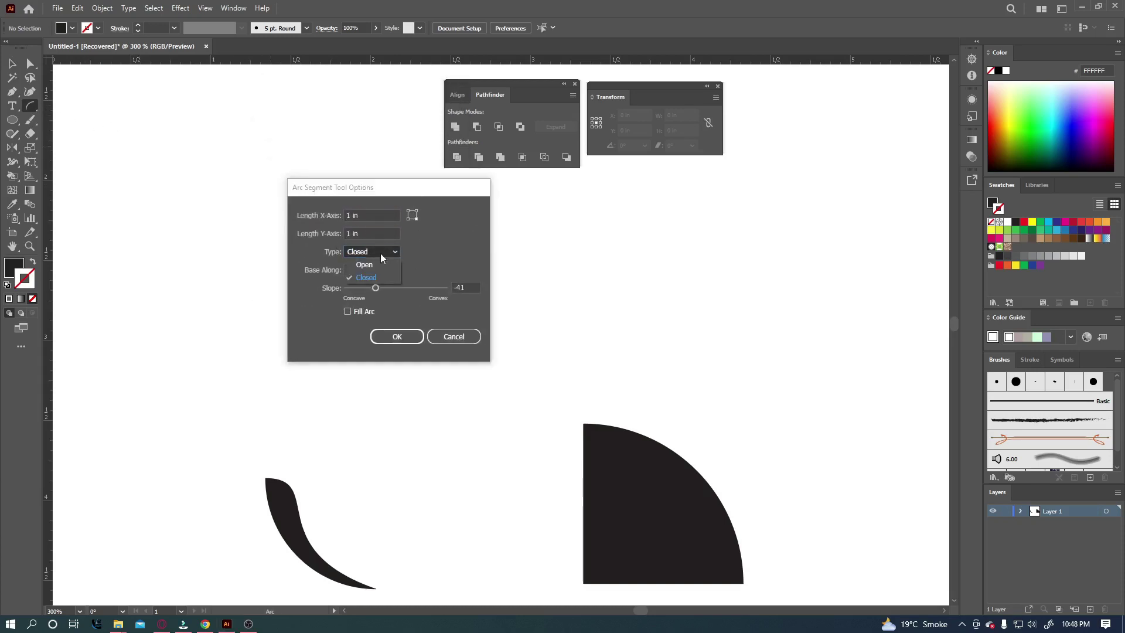
click(369, 265)
click(395, 336)
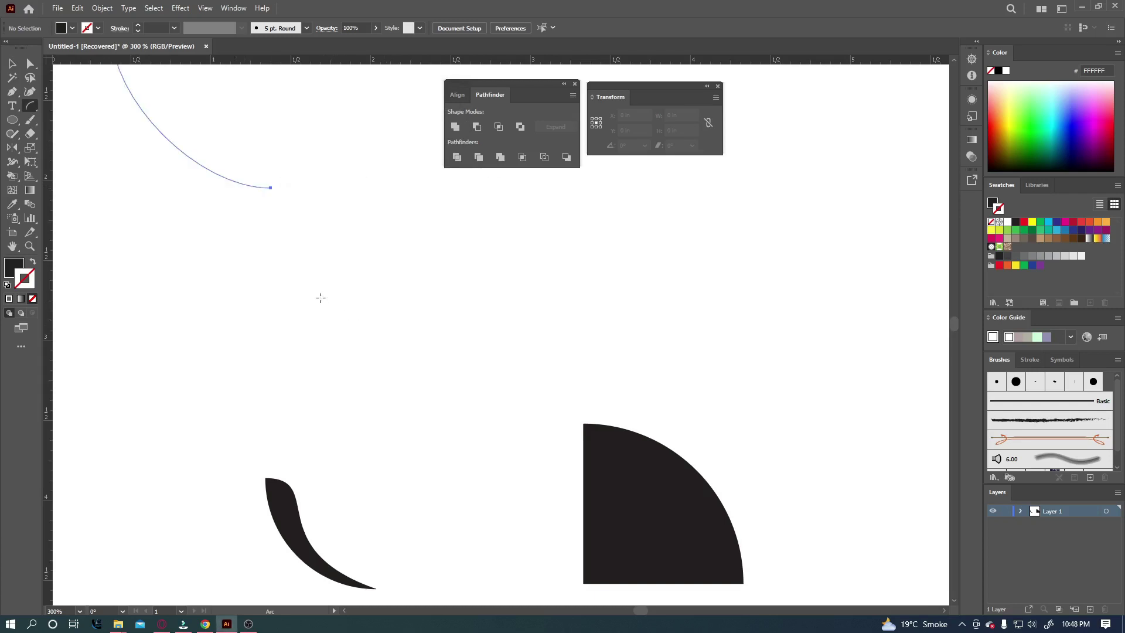
drag(312, 254, 308, 333)
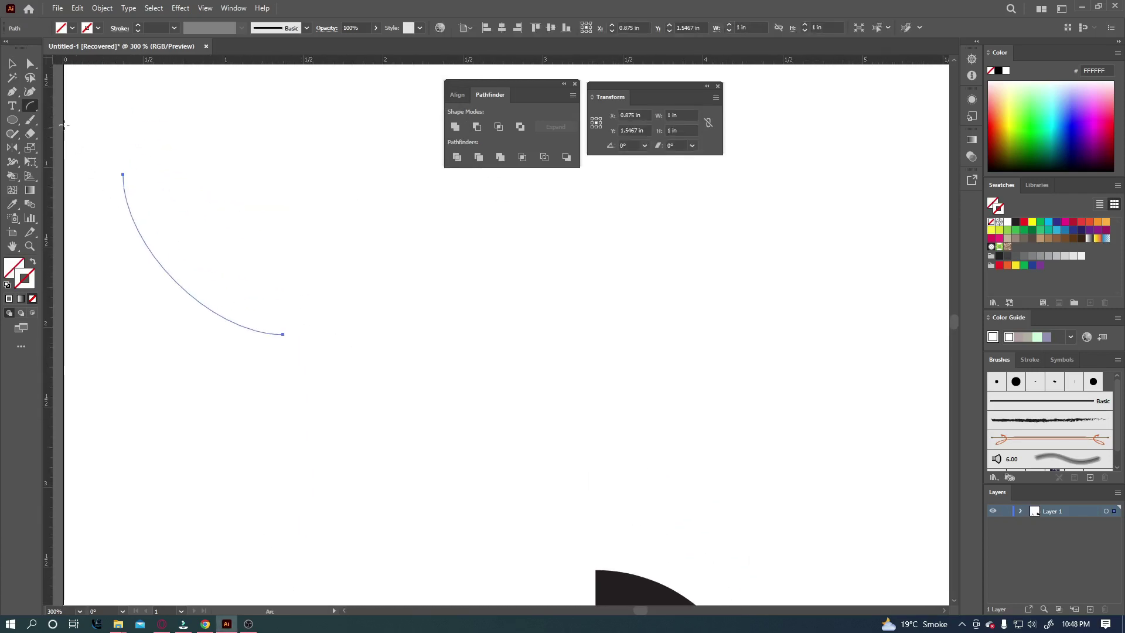
Move the open arc about 0.68 in to the right and 0.11 in down.
key(v)
drag(179, 287, 304, 308)
drag(364, 369, 307, 303)
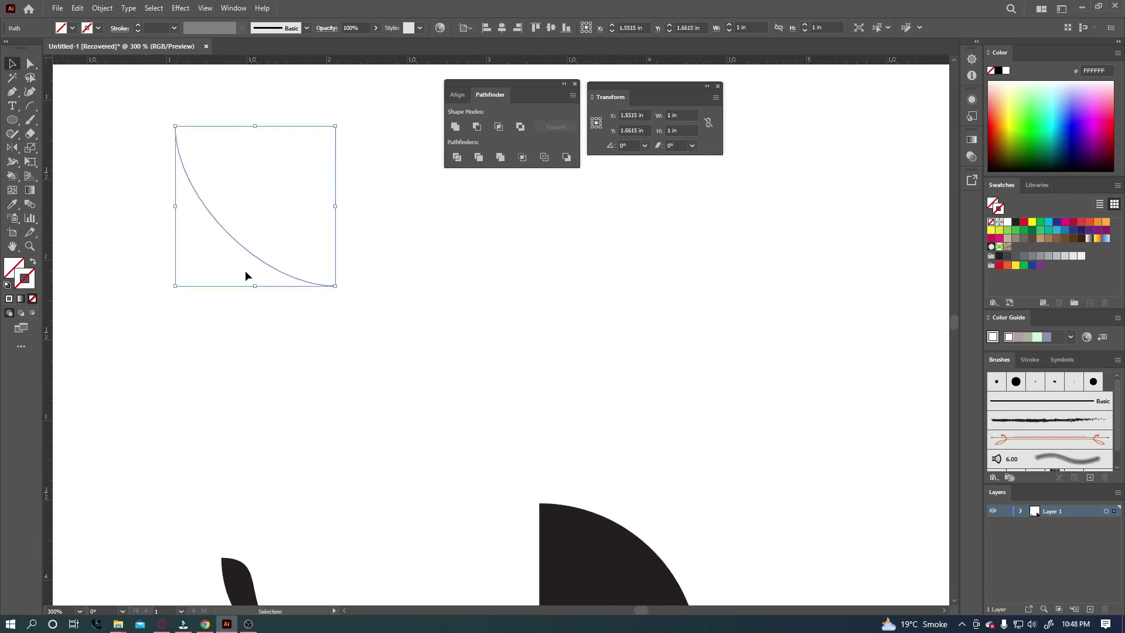
Activate the Spiral tool and delete all artwork in the document.
click(31, 106)
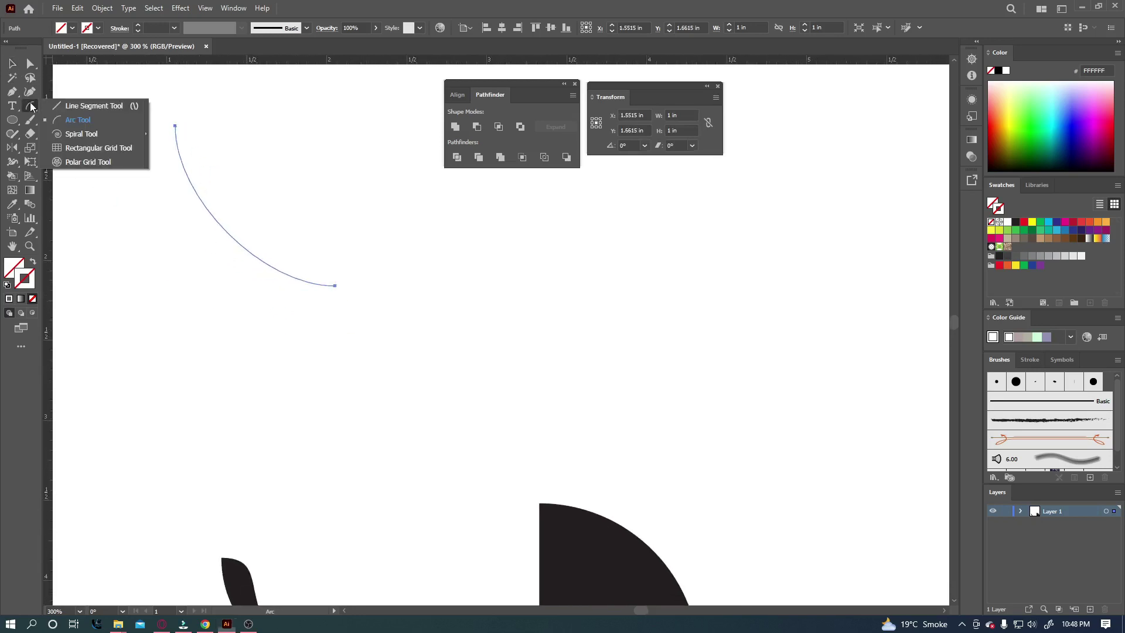
click(76, 135)
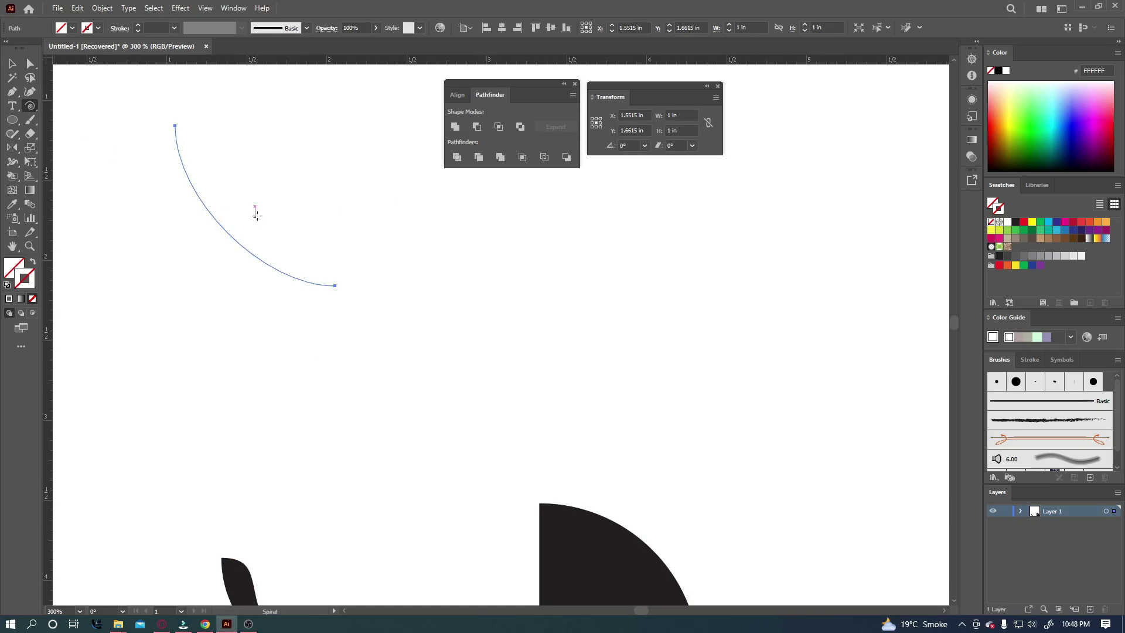
key(ctrl+a)
key(Delete)
Draw a counterclockwise-opening spiral about 1.15 in wide and 1.38 in high, adding a segment and repositioning it while drawing.
drag(281, 243, 342, 358)
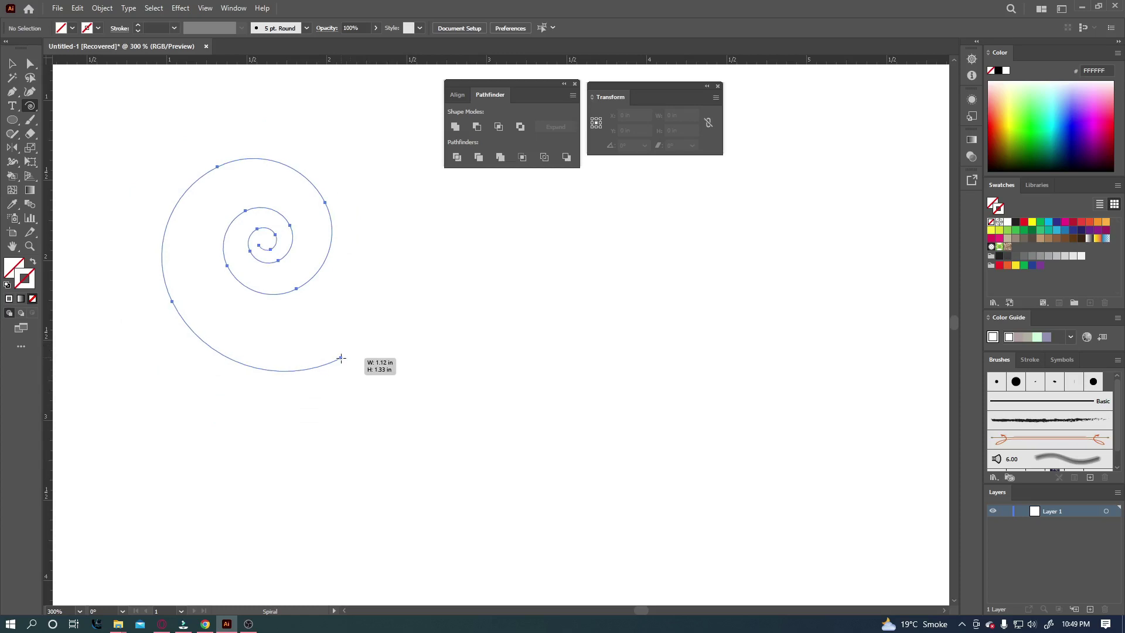
drag(342, 358, 341, 357)
key(Up)
mouse_move(342, 358)
mouse_down()
mouse_move(758, 504)
mouse_move(922, 370)
mouse_move(617, 524)
mouse_move(294, 444)
mouse_move(406, 311)
mouse_move(372, 453)
mouse_move(267, 344)
mouse_move(331, 333)
mouse_up()
key(space)
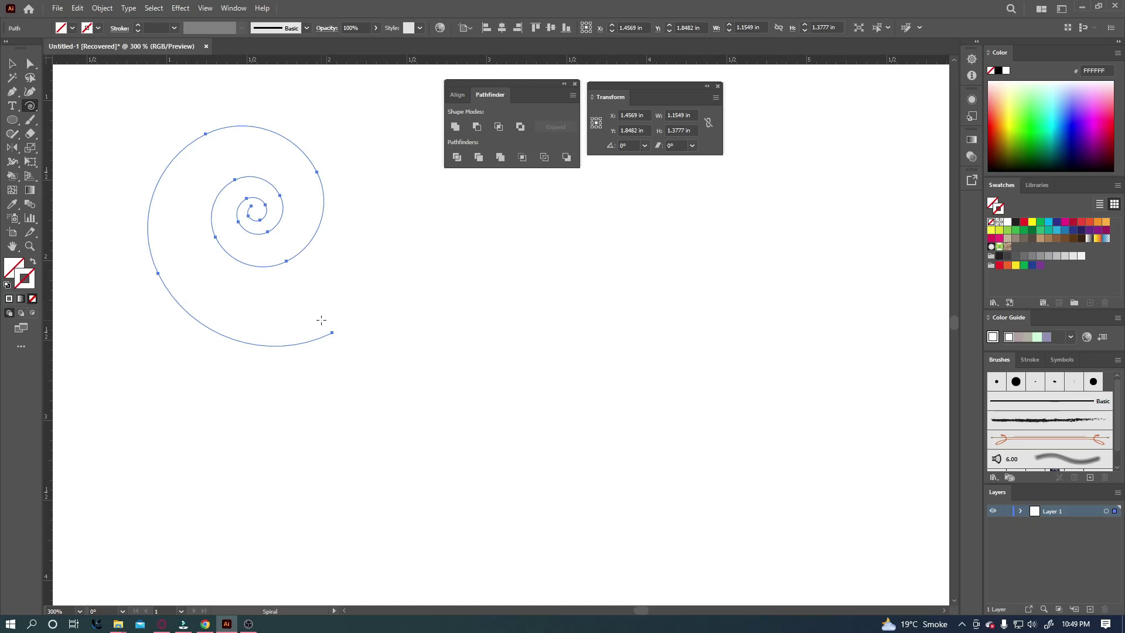
Apply a black 1 pt stroke to the spiral.
click(98, 28)
click(33, 49)
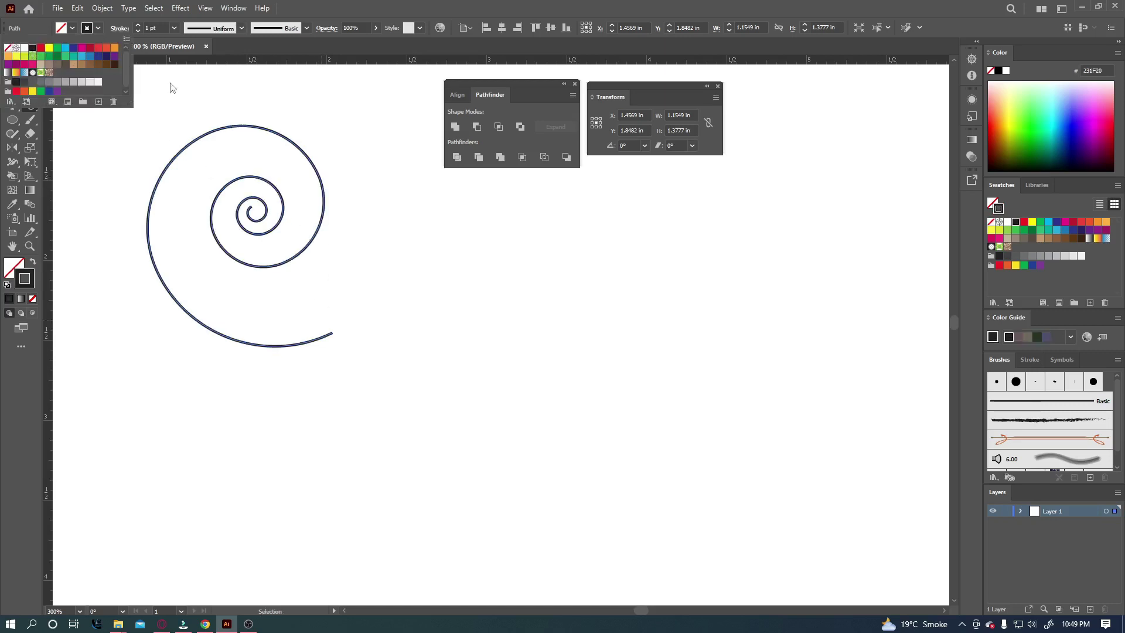
click(343, 15)
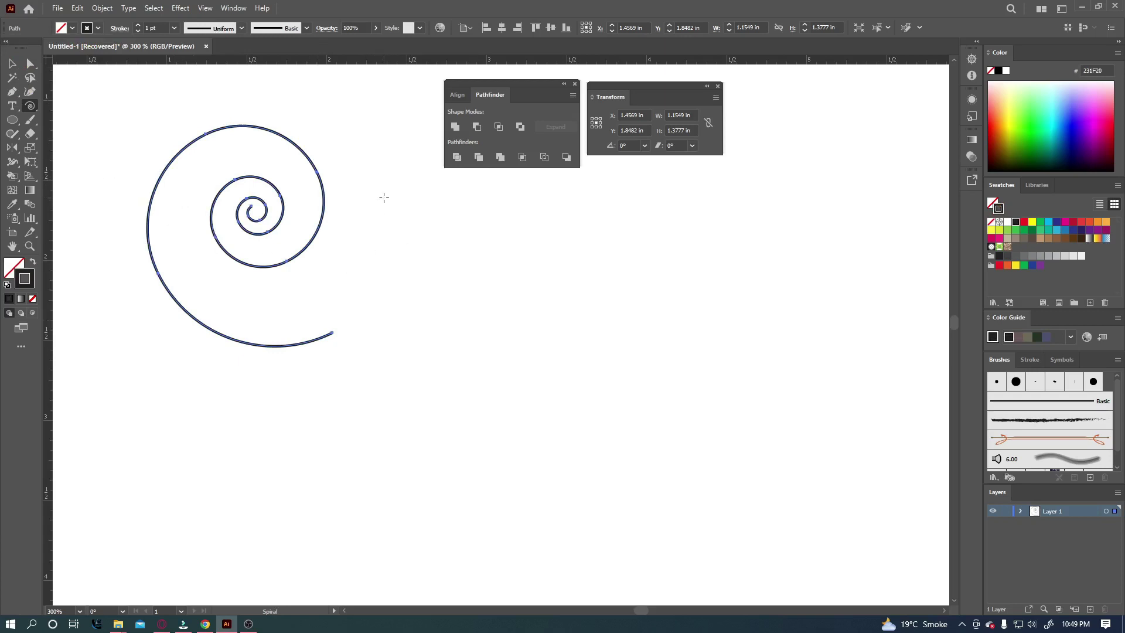
Draw two more freehand spirals, about 0.83 by 0.94 in and 1.07 by 1.17 in, and delete all artwork.
drag(370, 196, 433, 279)
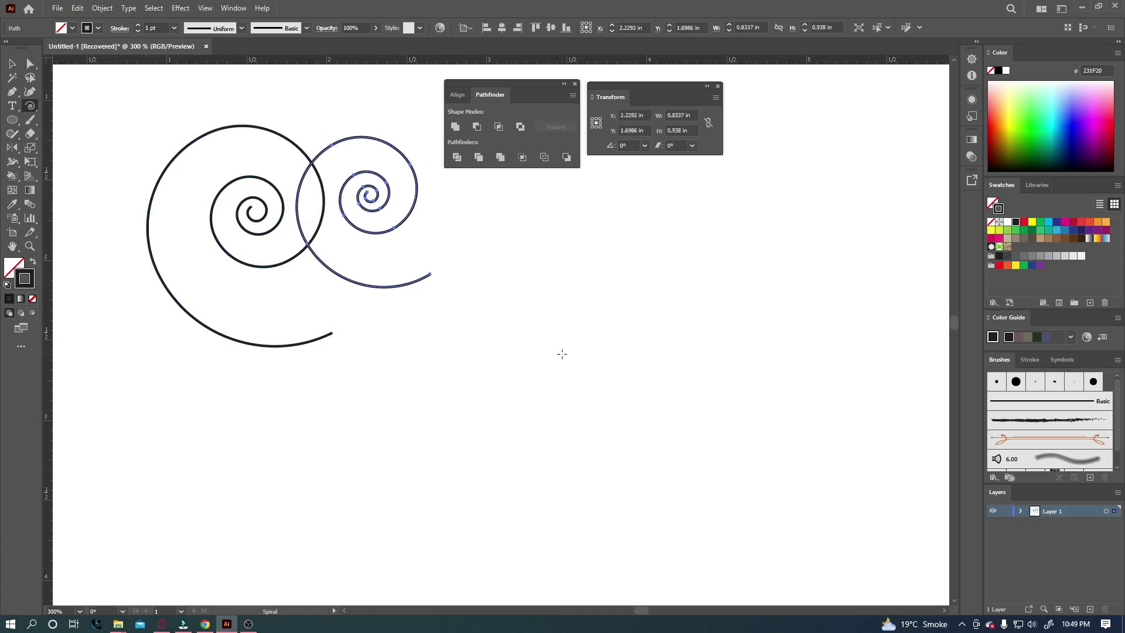
drag(562, 355, 499, 260)
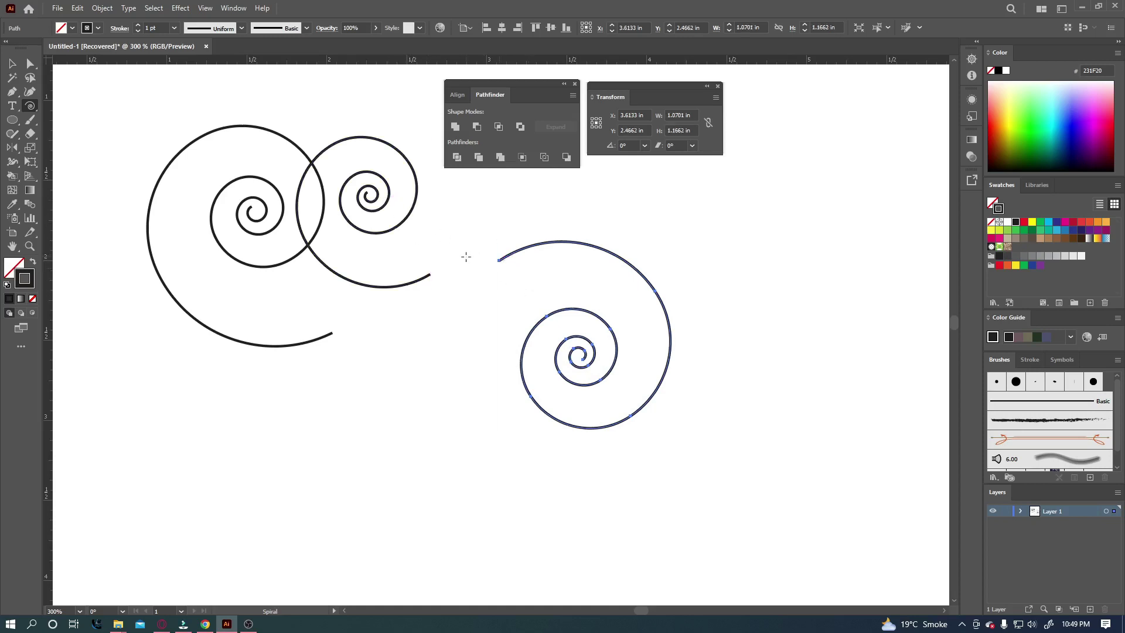
key(ctrl+a)
key(Delete)
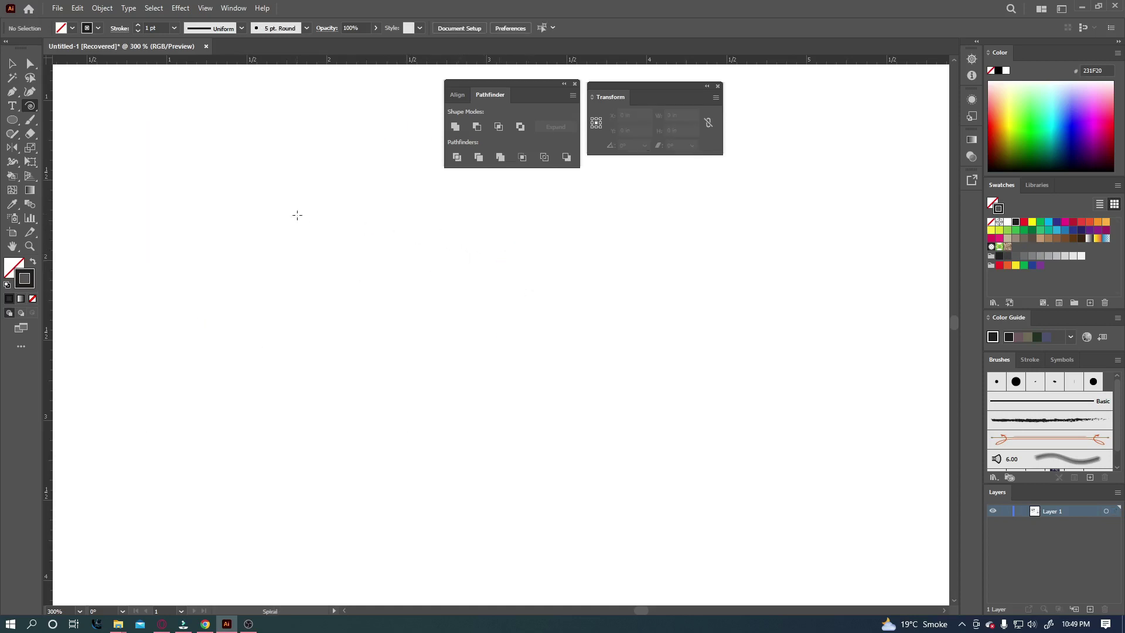
click(298, 218)
drag(552, 187, 410, 160)
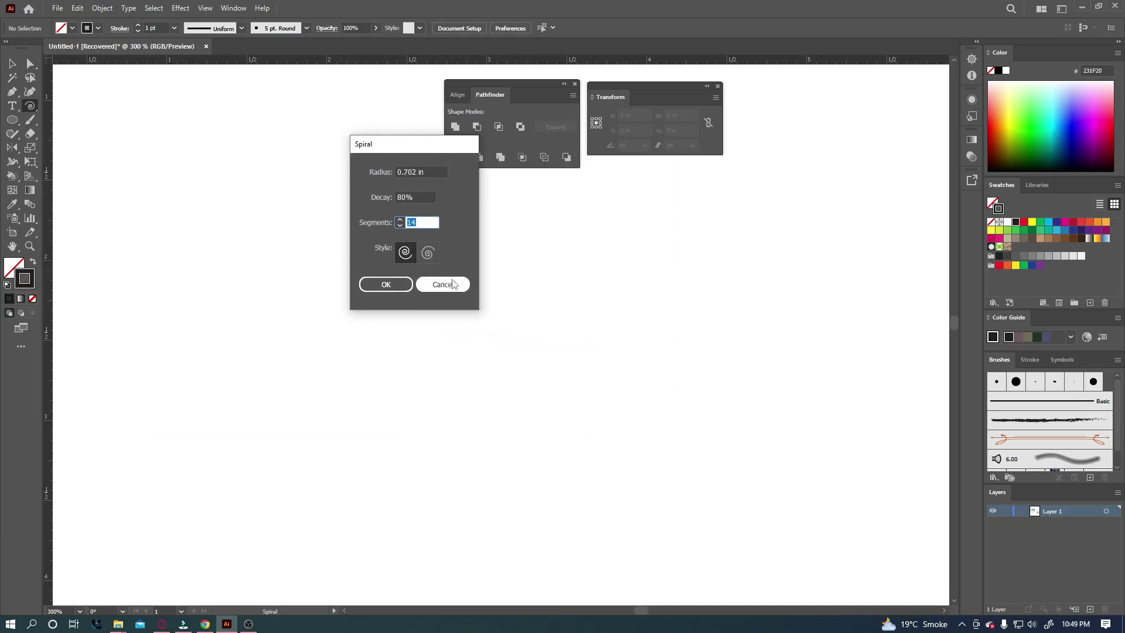
click(441, 284)
Place three exact spirals in a row with 0.702 in radius, 80% decay, 14 segments and the first style.
click(218, 212)
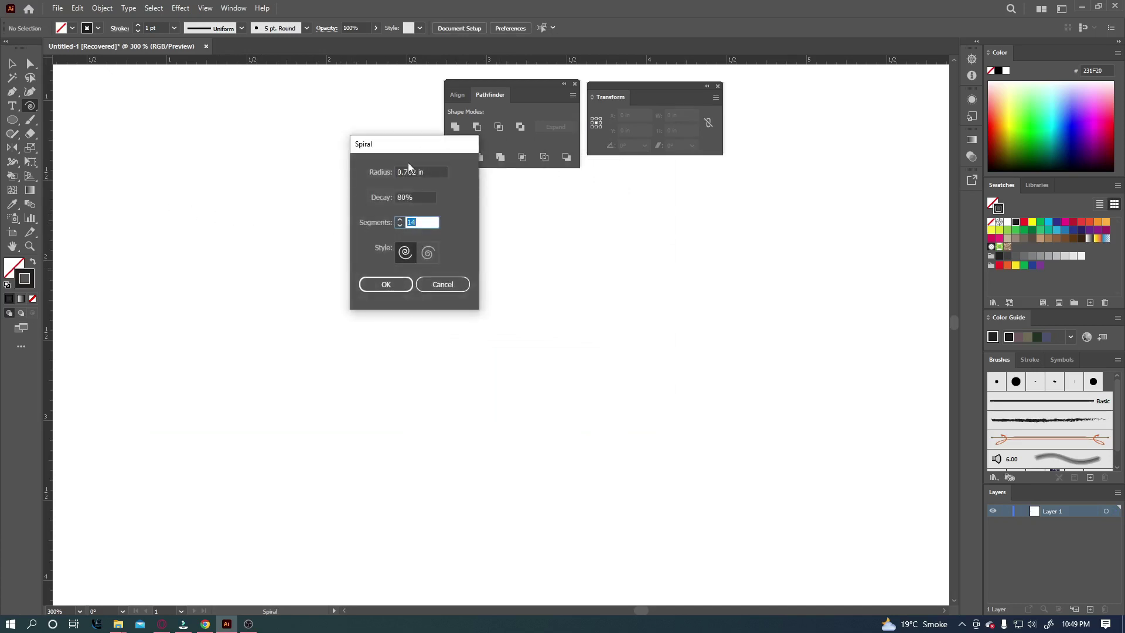
drag(428, 154, 376, 131)
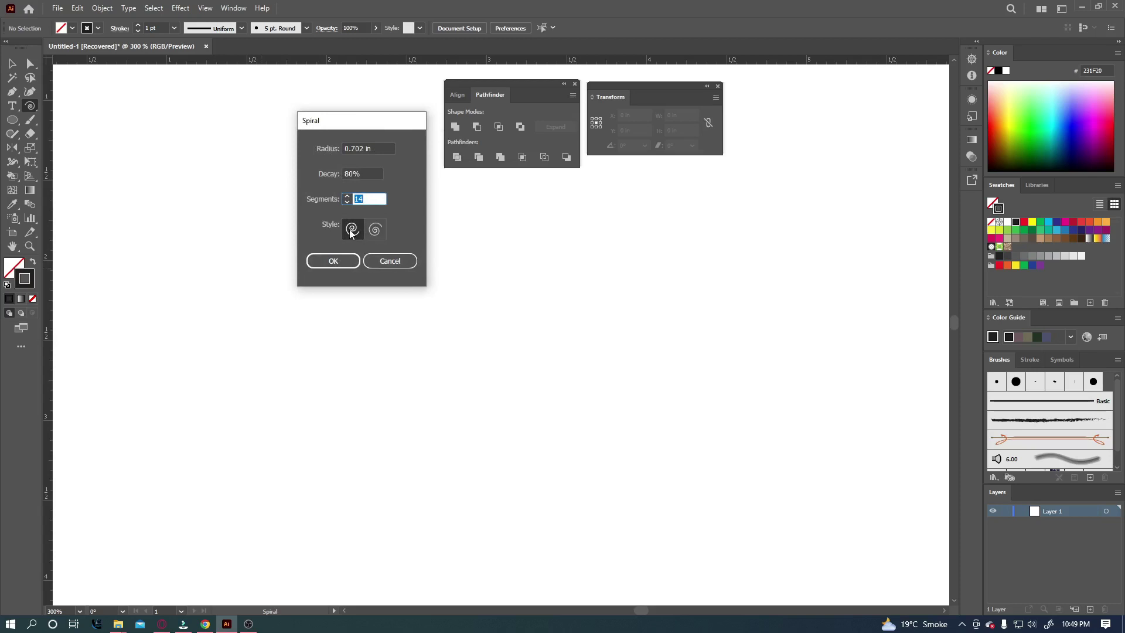
key(Return)
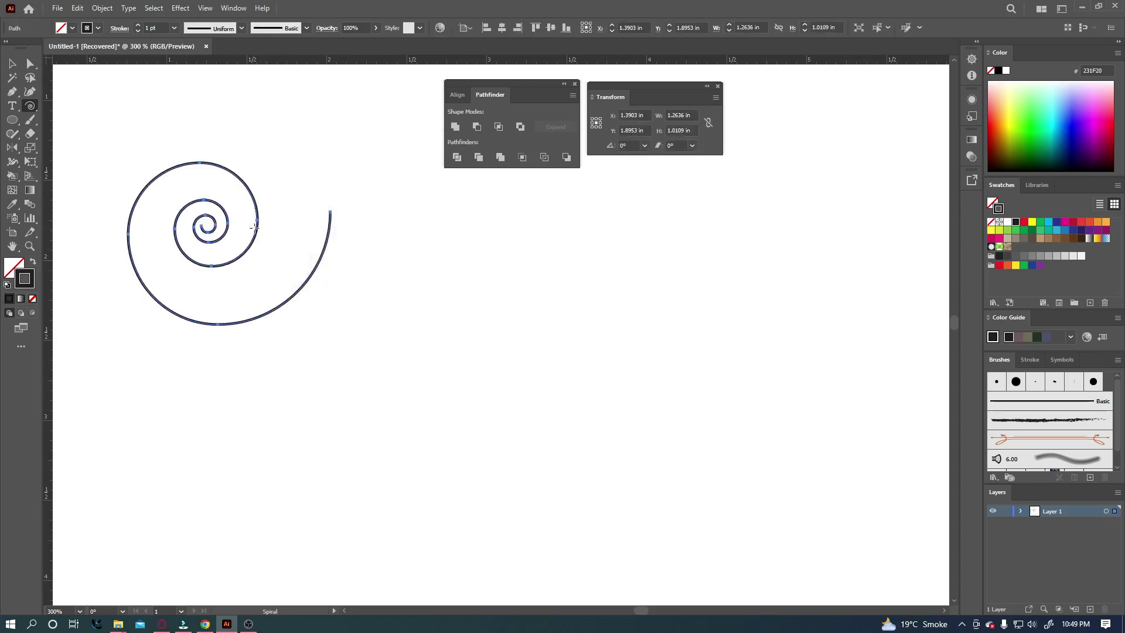
click(428, 259)
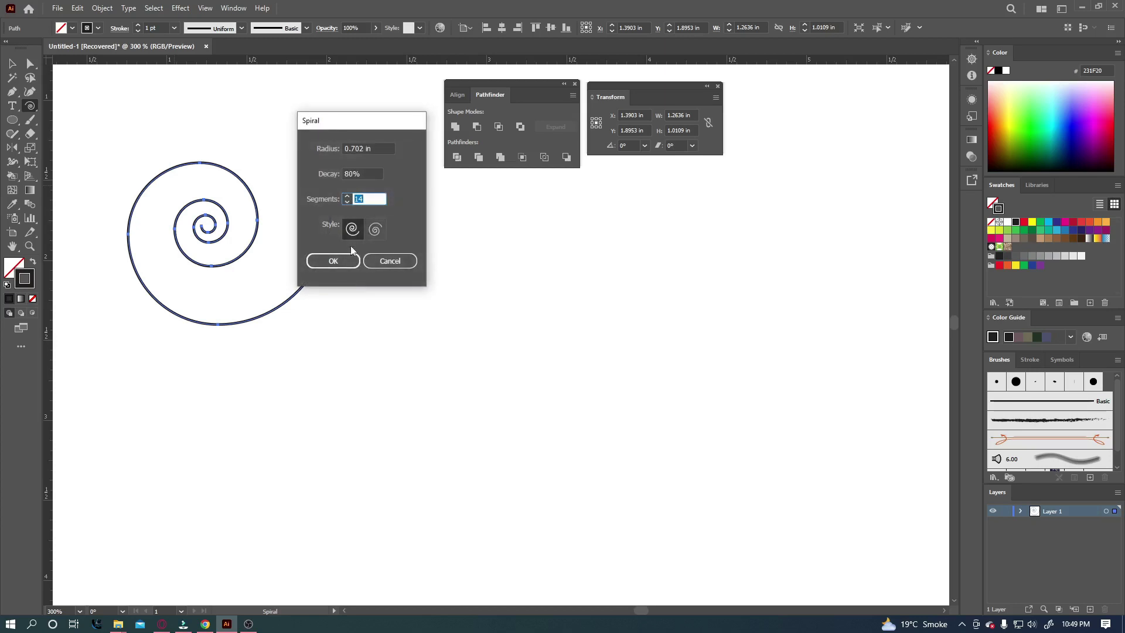
key(Return)
click(595, 249)
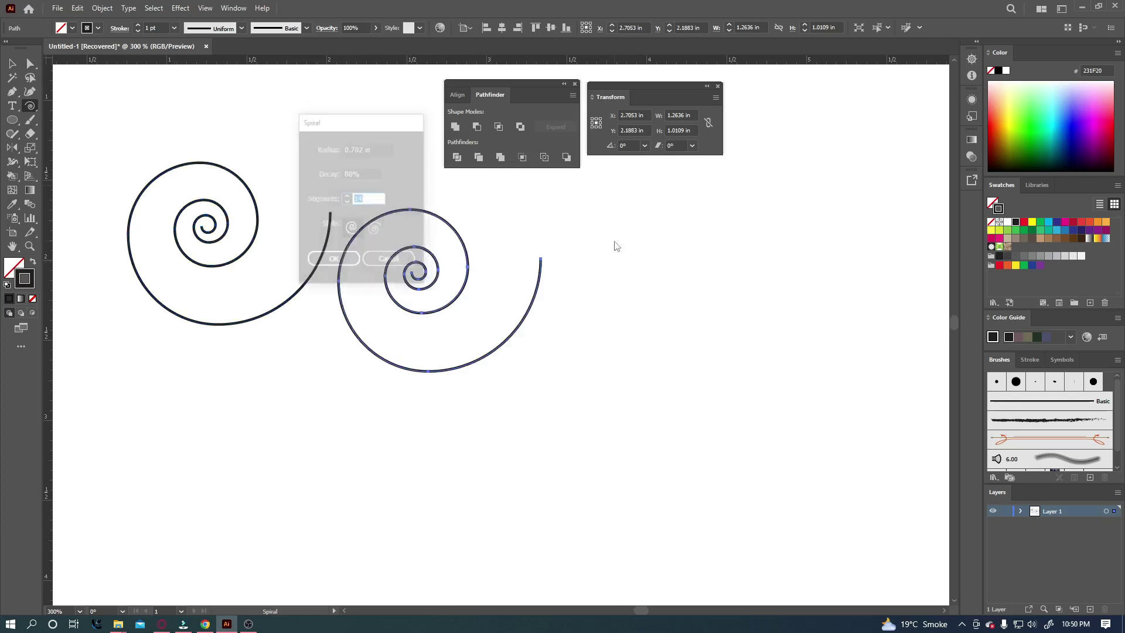
click(339, 259)
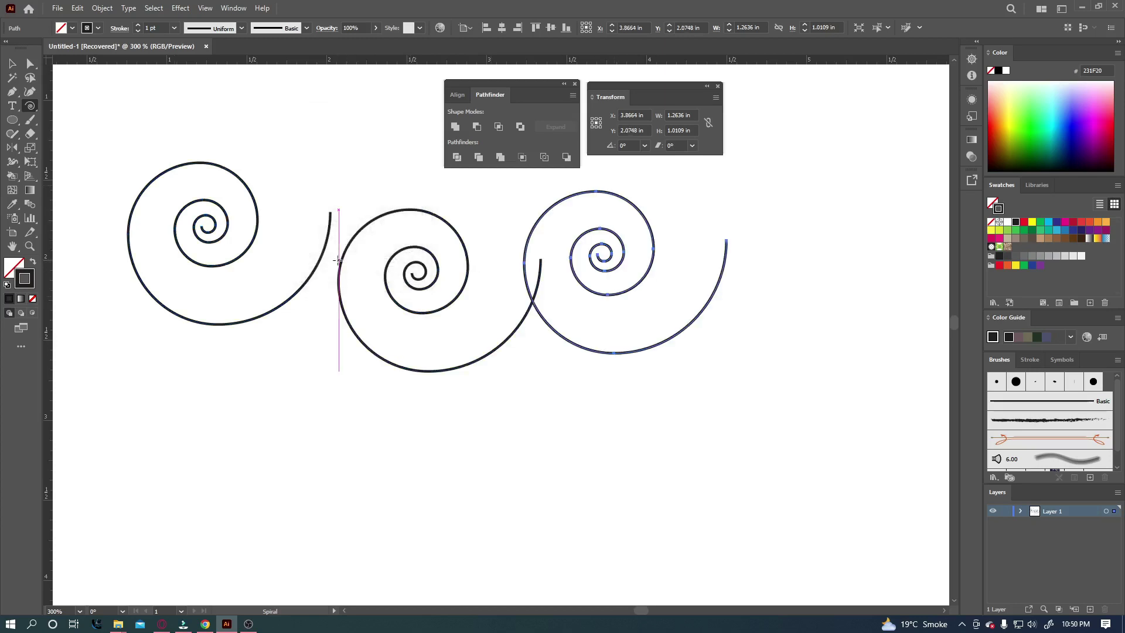
Place two spirals below the row with 0.702 in radius, 80% decay and 14 segments, using the opposite style.
scroll(320, 263, down, 3)
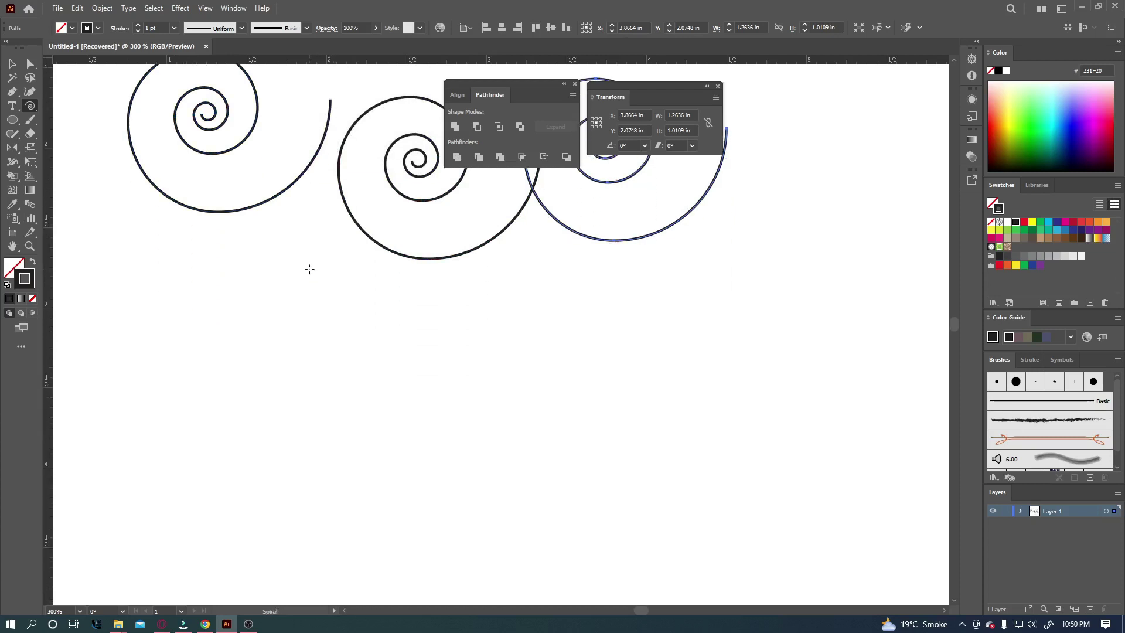
scroll(310, 268, down, 1)
click(233, 290)
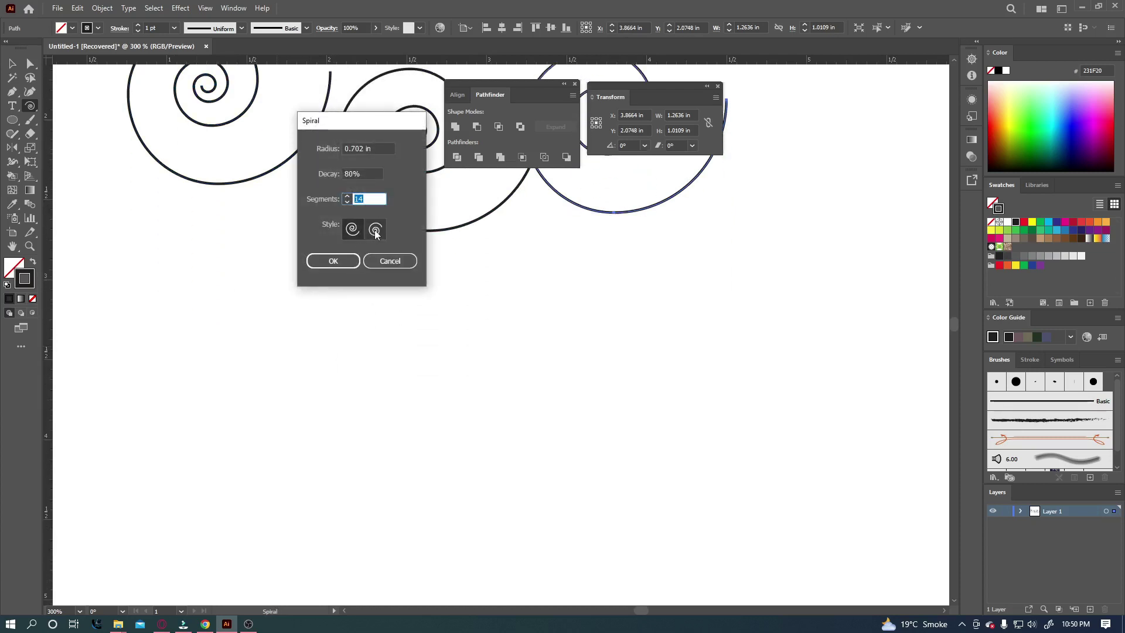
click(374, 229)
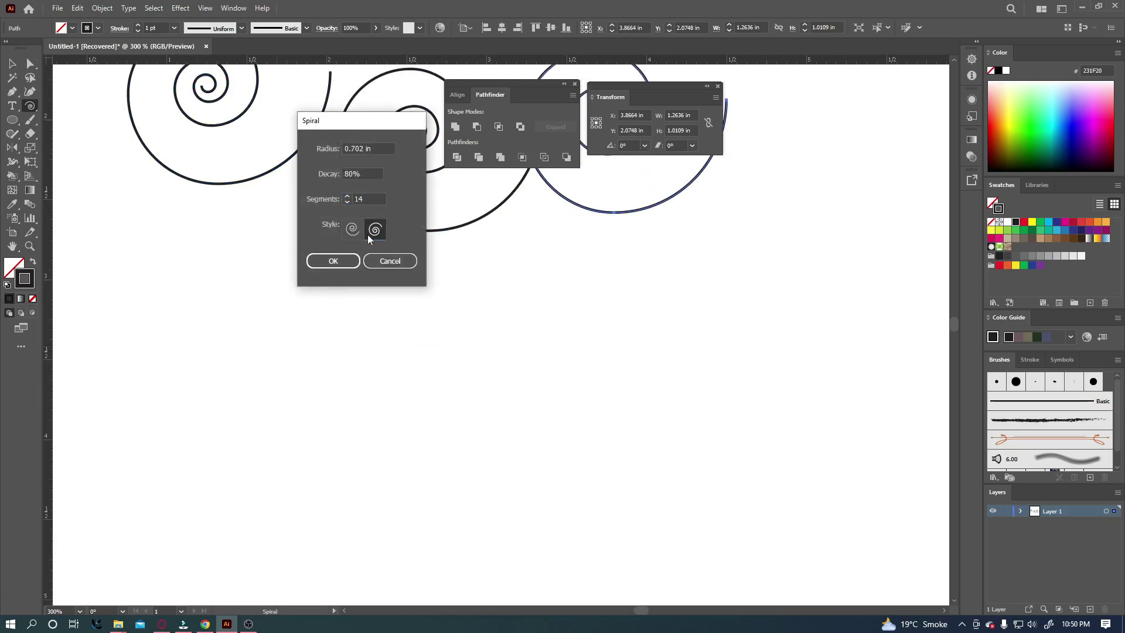
click(335, 259)
scroll(310, 260, up, 3)
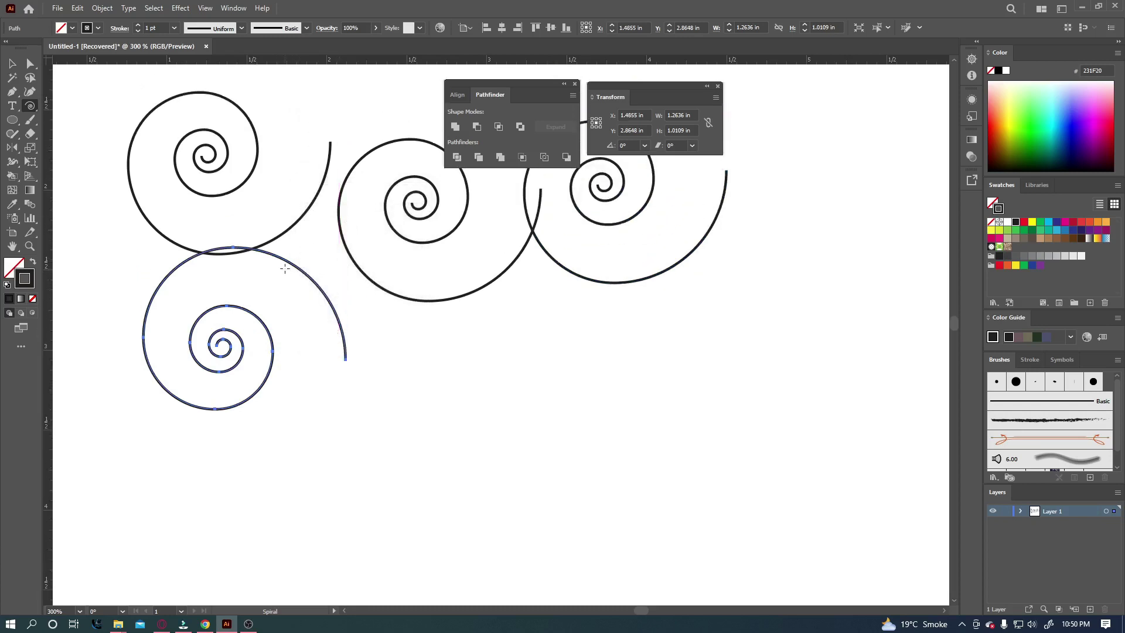
scroll(433, 332, down, 1)
click(455, 335)
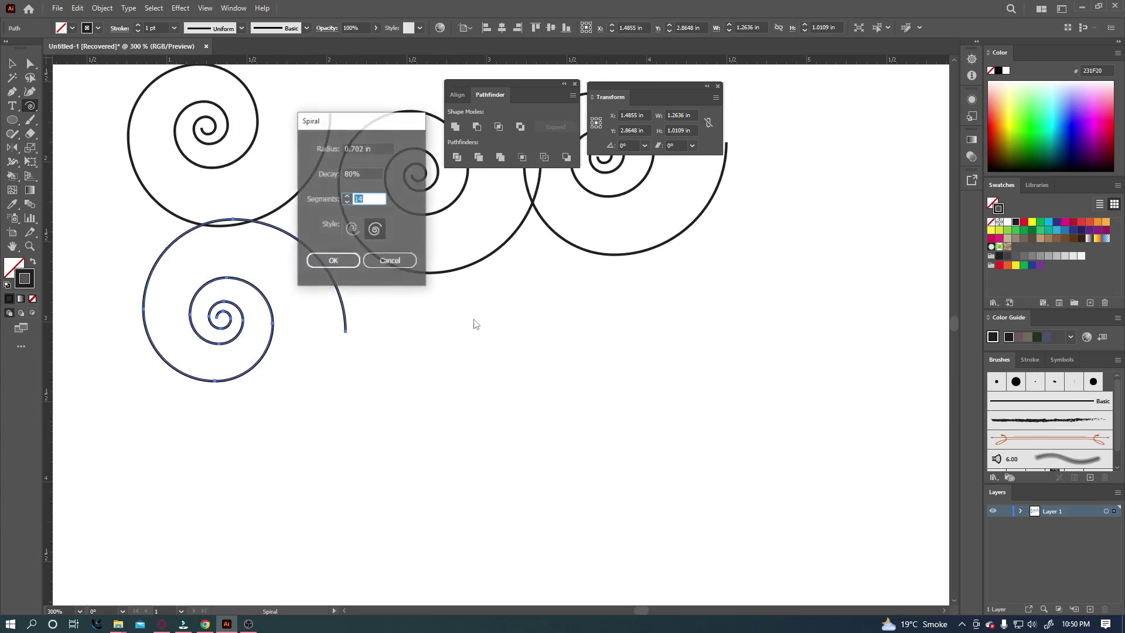
click(335, 262)
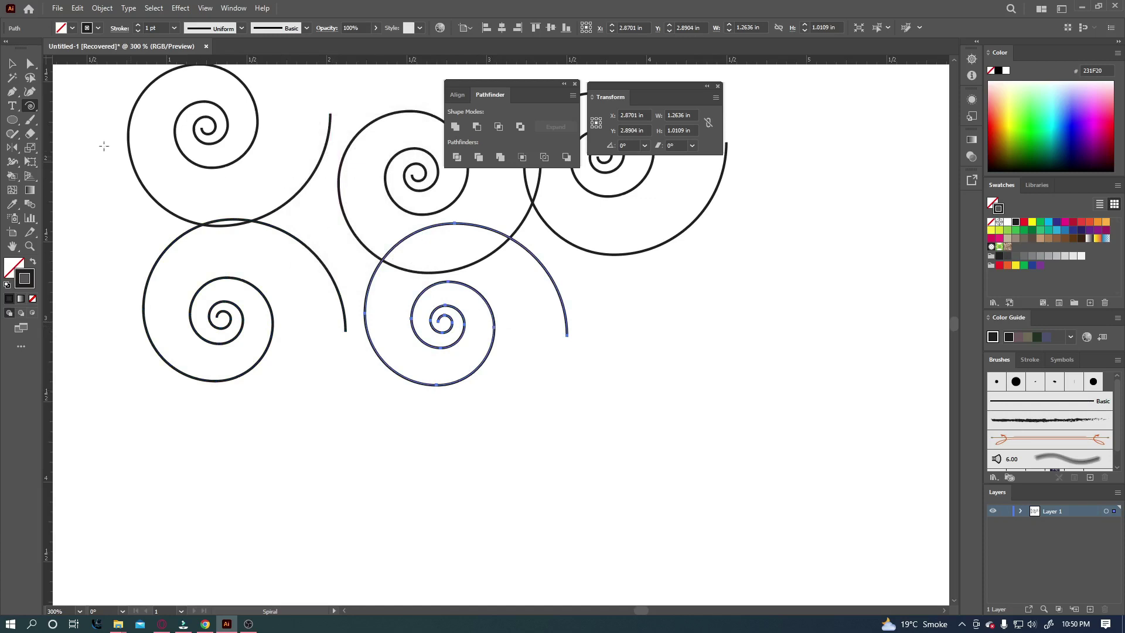
Clear the spirals and draw a square grid about 1.3 in wide with the Rectangular Grid tool, using five dividers in each direction.
click(31, 107)
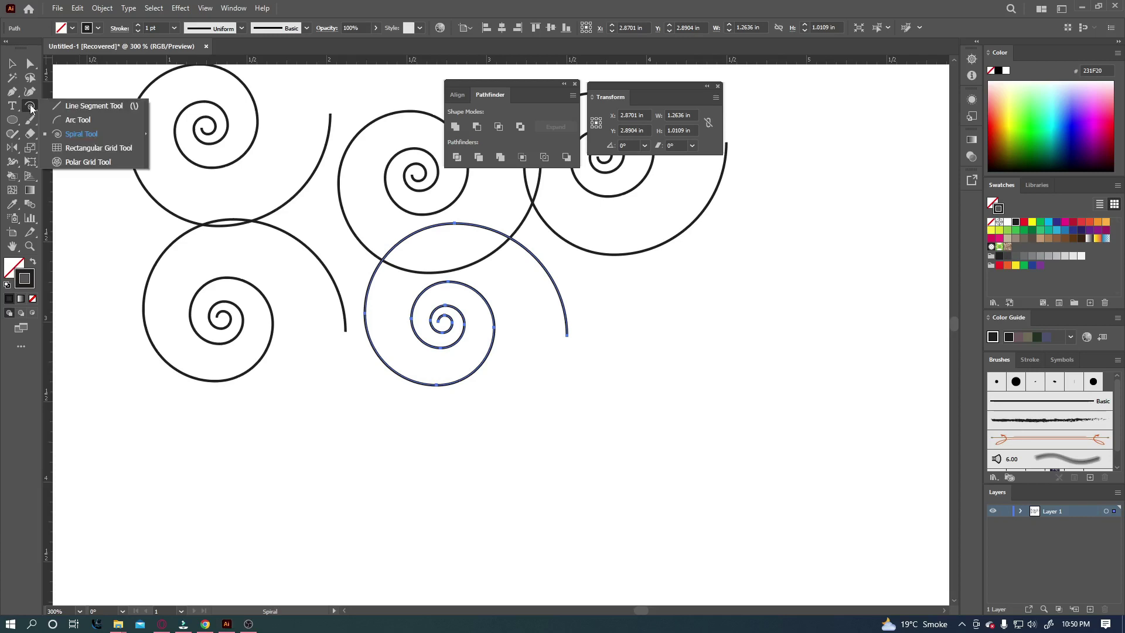
click(121, 148)
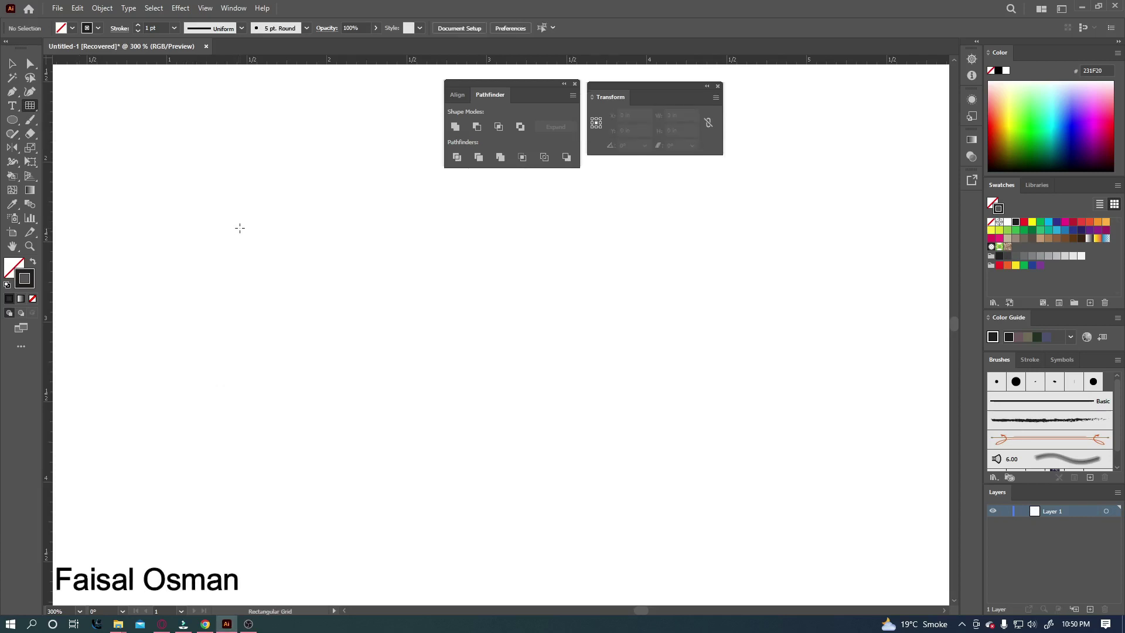
drag(208, 198, 489, 434)
drag(379, 319, 291, 301)
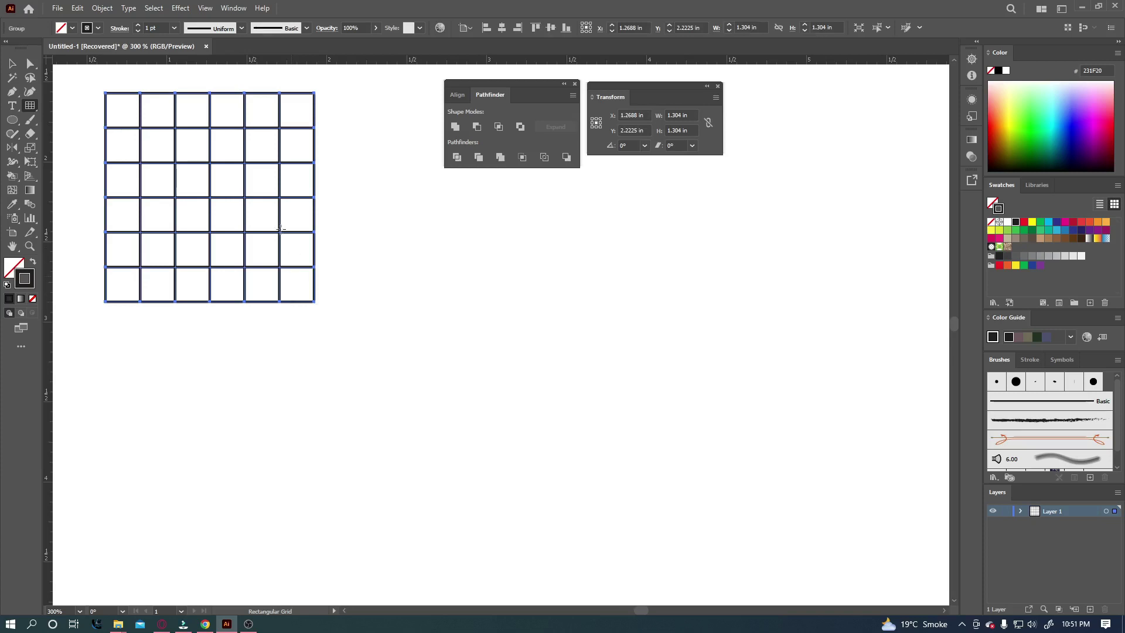
Delete the square grid and draw a new rectangular grid about 1.13 in wide and 1 in high.
key(v)
drag(87, 83, 375, 357)
key(Delete)
click(30, 105)
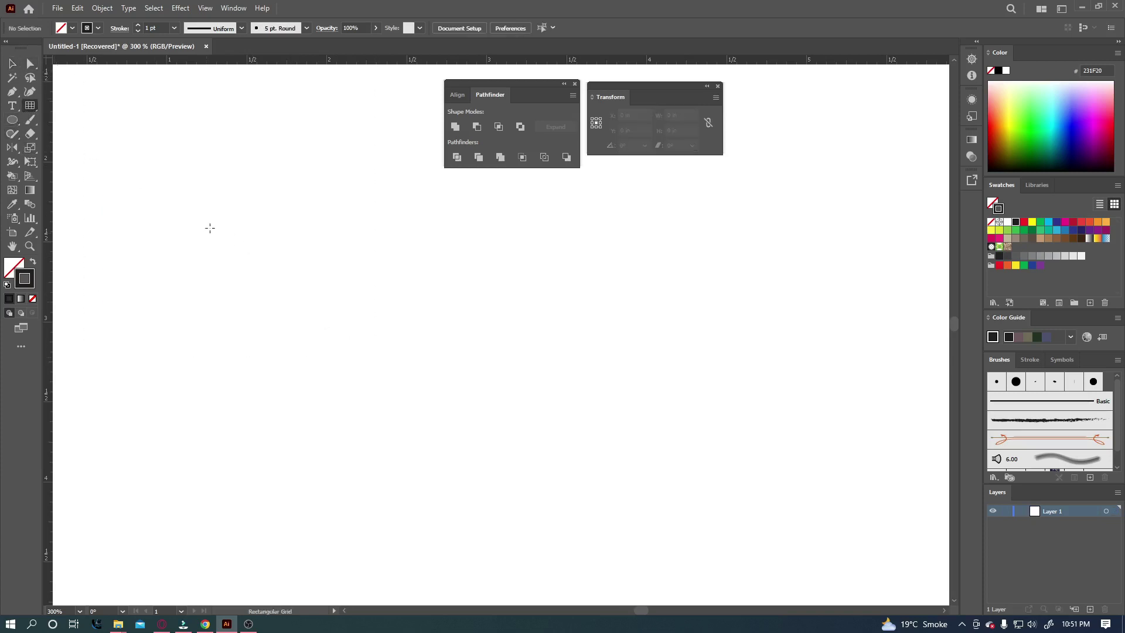
drag(210, 221, 333, 296)
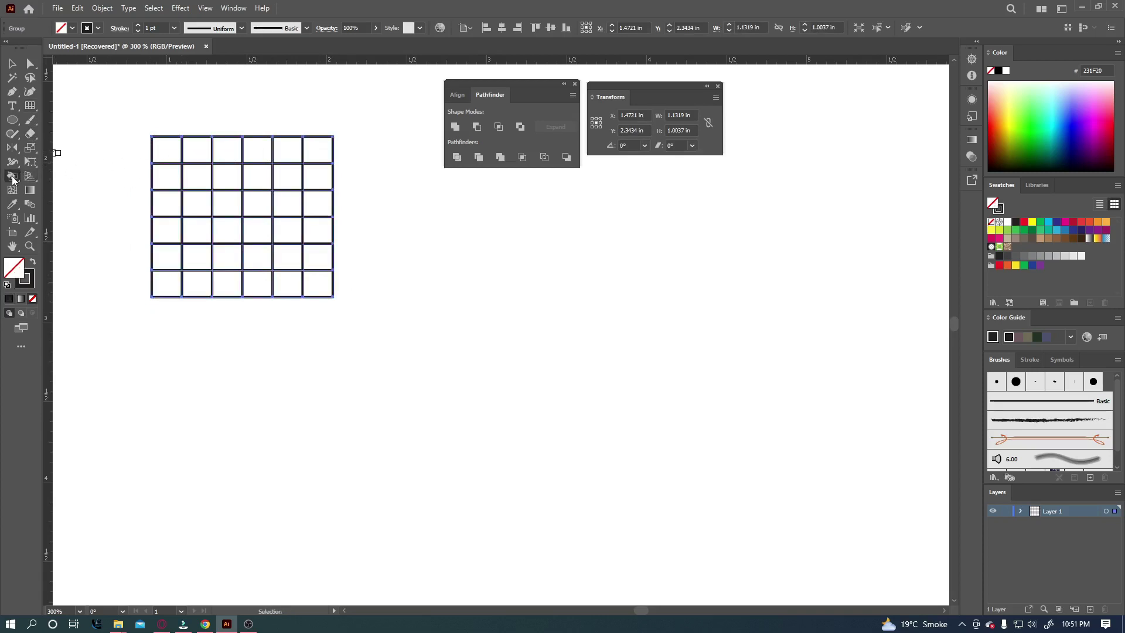
Turn the grid into a Live Paint group with the Live Paint Bucket.
click(12, 177)
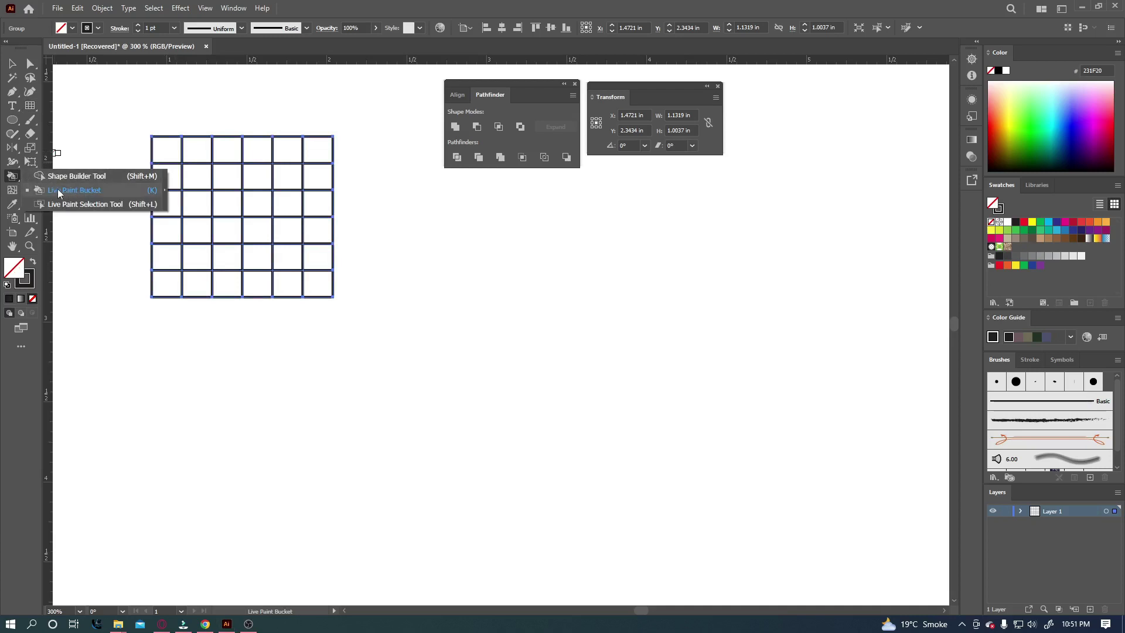
click(58, 190)
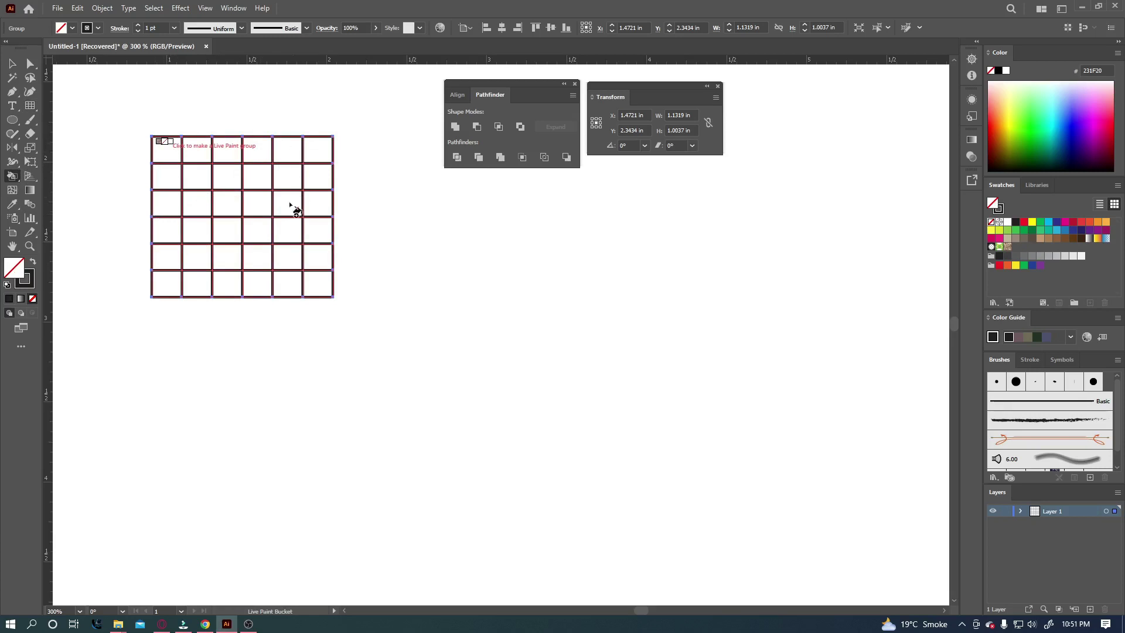
click(171, 152)
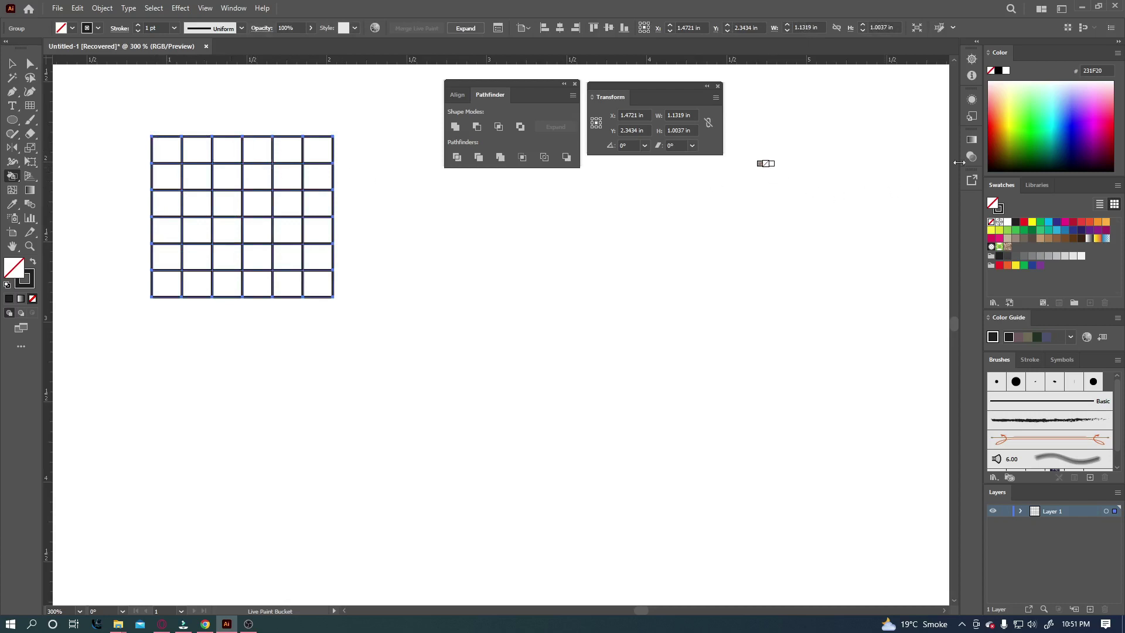
Fill the first, third and fifth cells of the top row bright green, and the second, fourth and sixth cells of row two pink.
click(1029, 121)
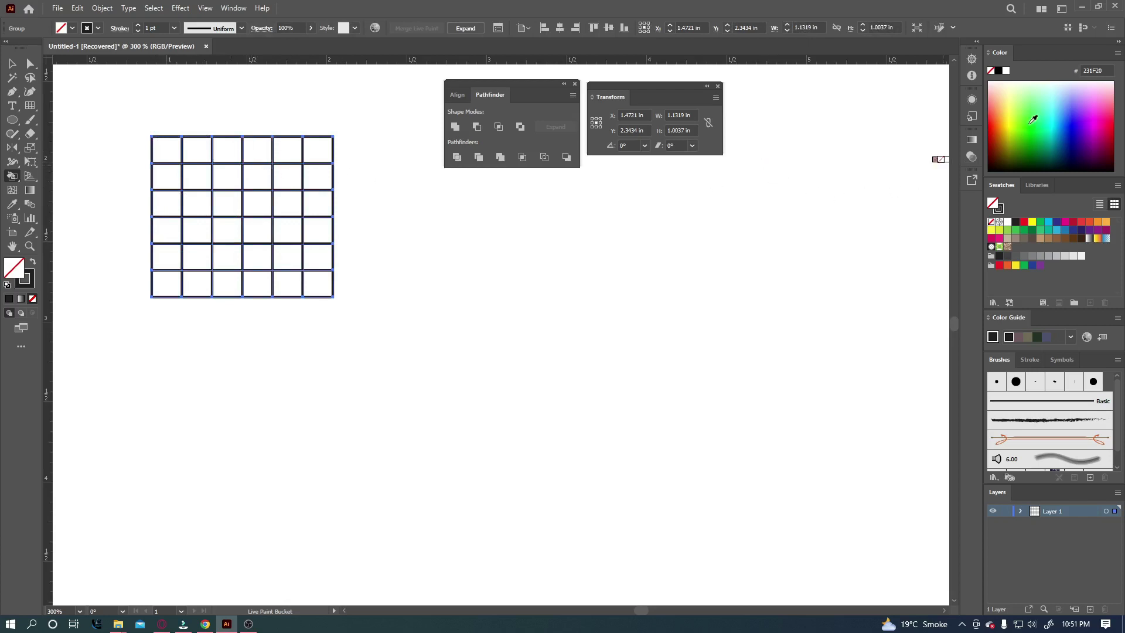
click(175, 150)
click(287, 150)
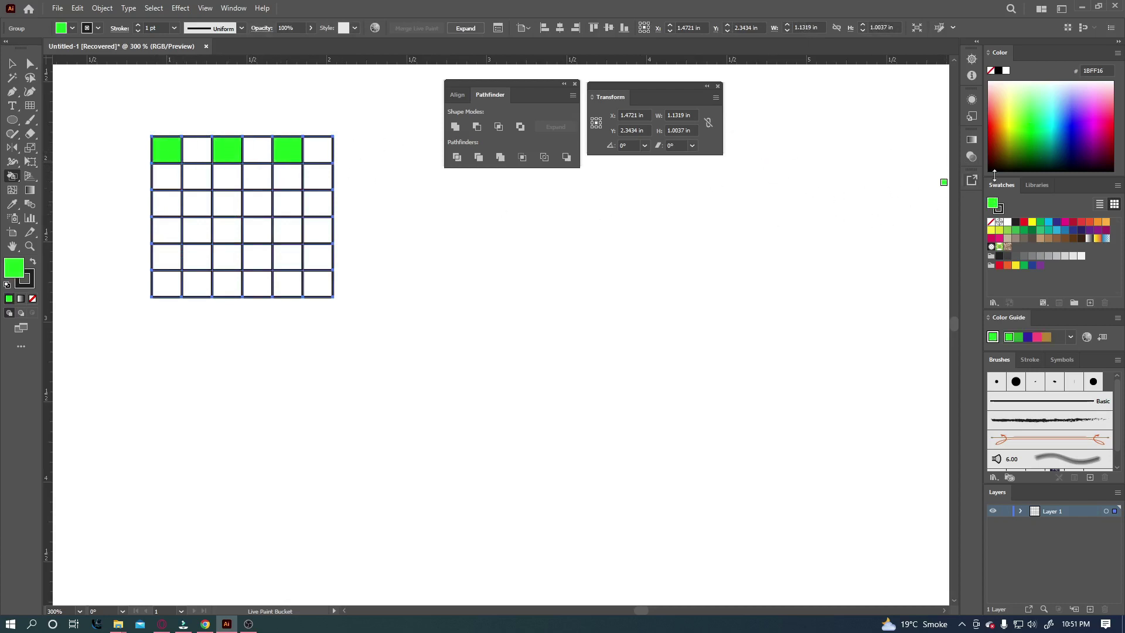
click(1103, 109)
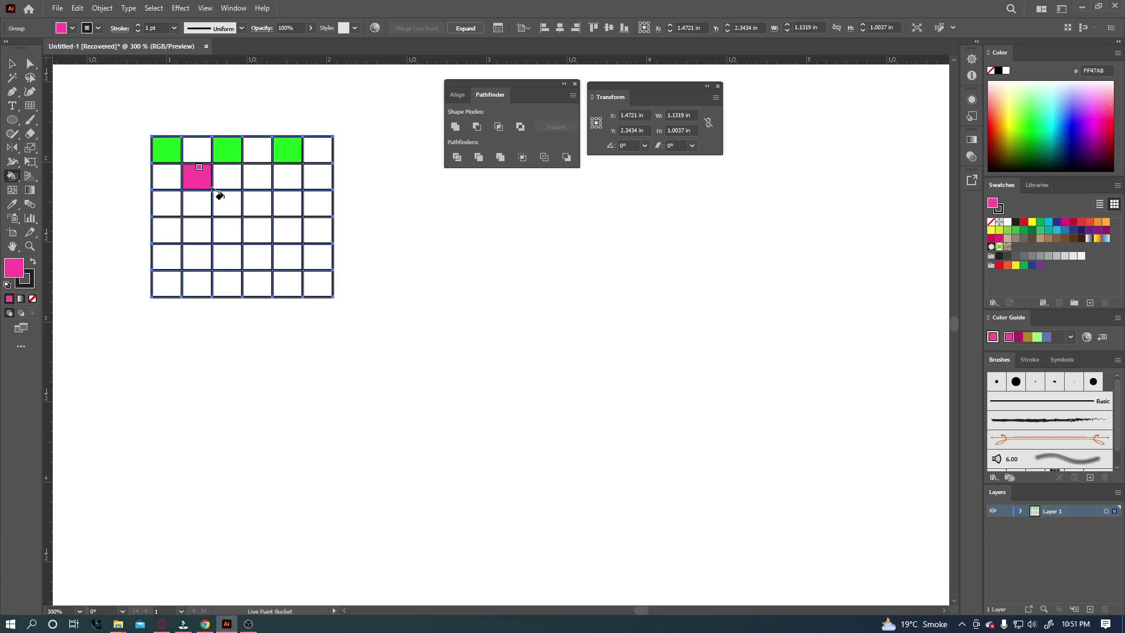
click(321, 180)
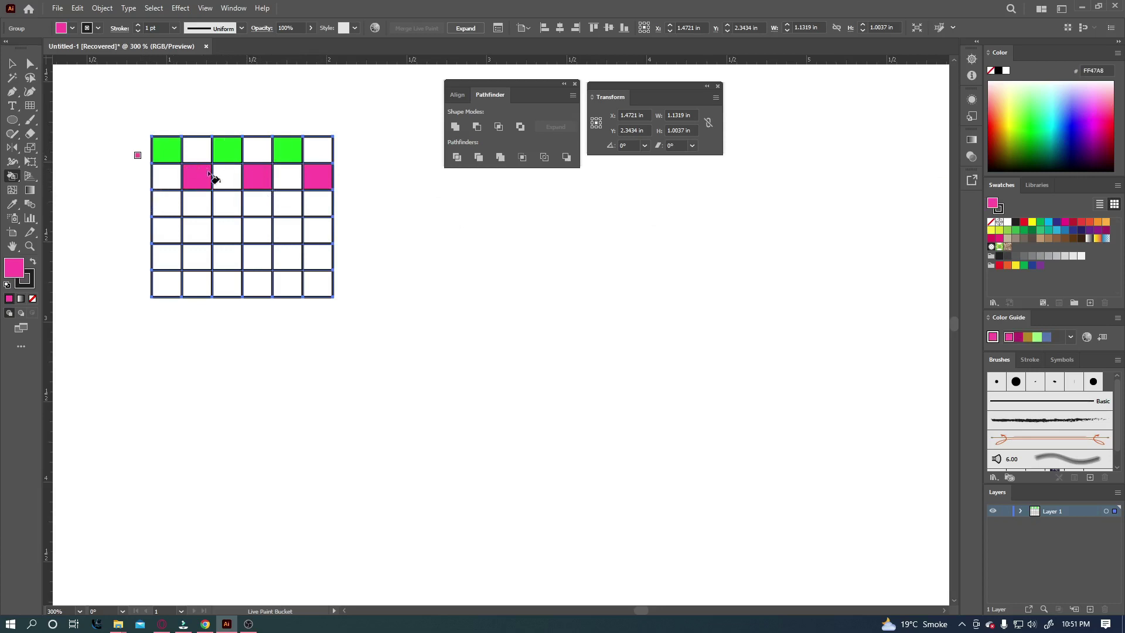
Sample the green and pink from the painted cells and repeat the alternating pattern, green in the third row and pink in the fourth.
alt+click(168, 147)
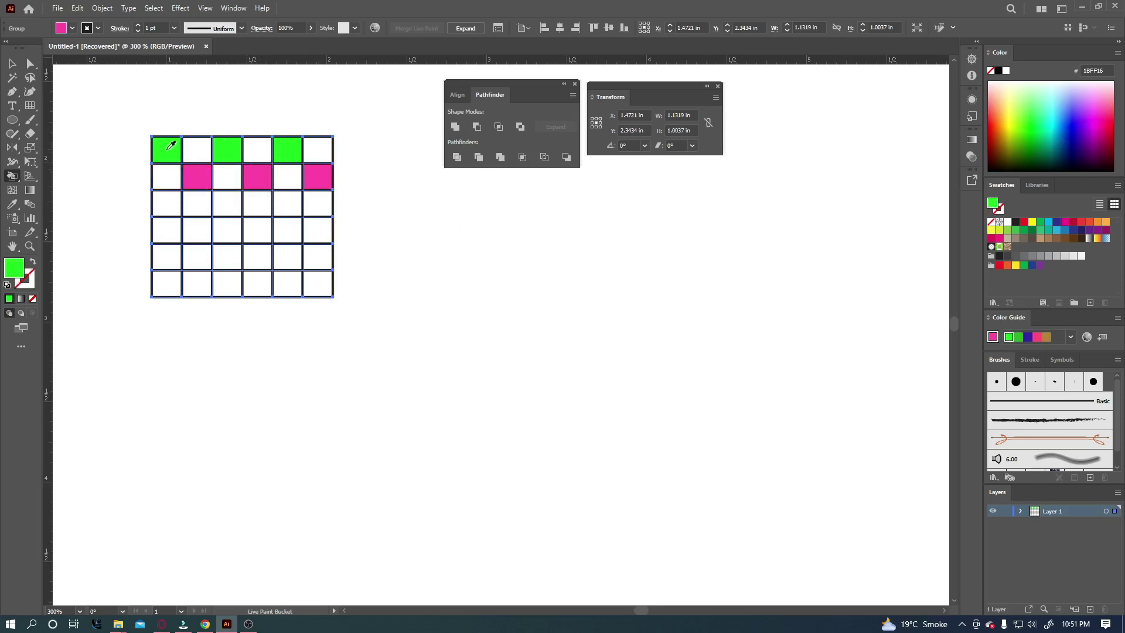
click(168, 203)
click(224, 205)
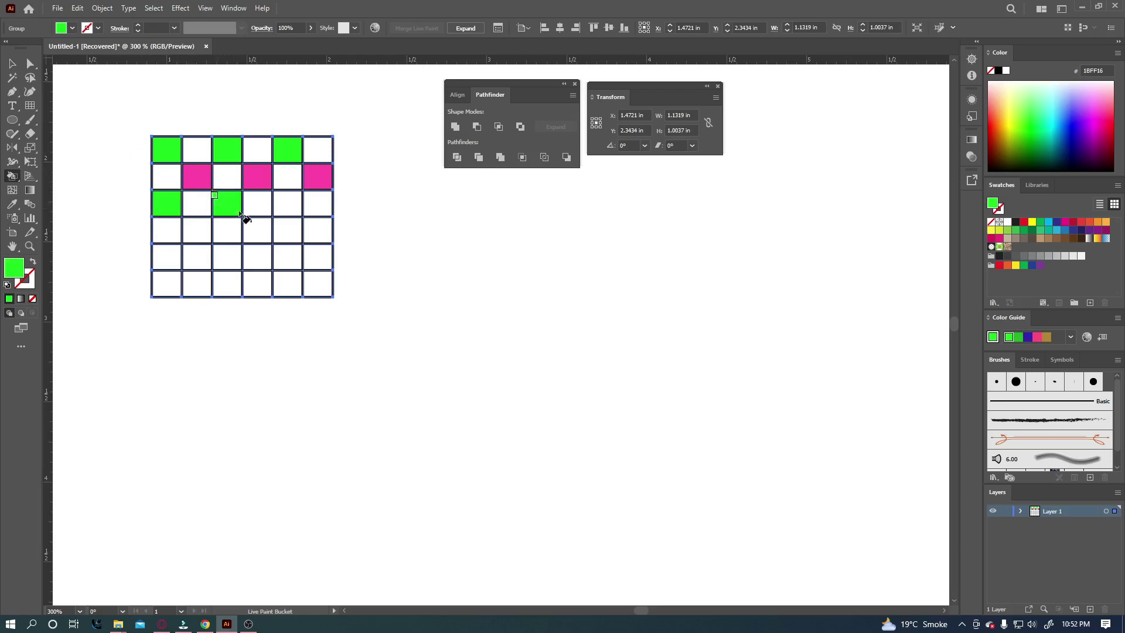
click(286, 203)
alt+click(199, 173)
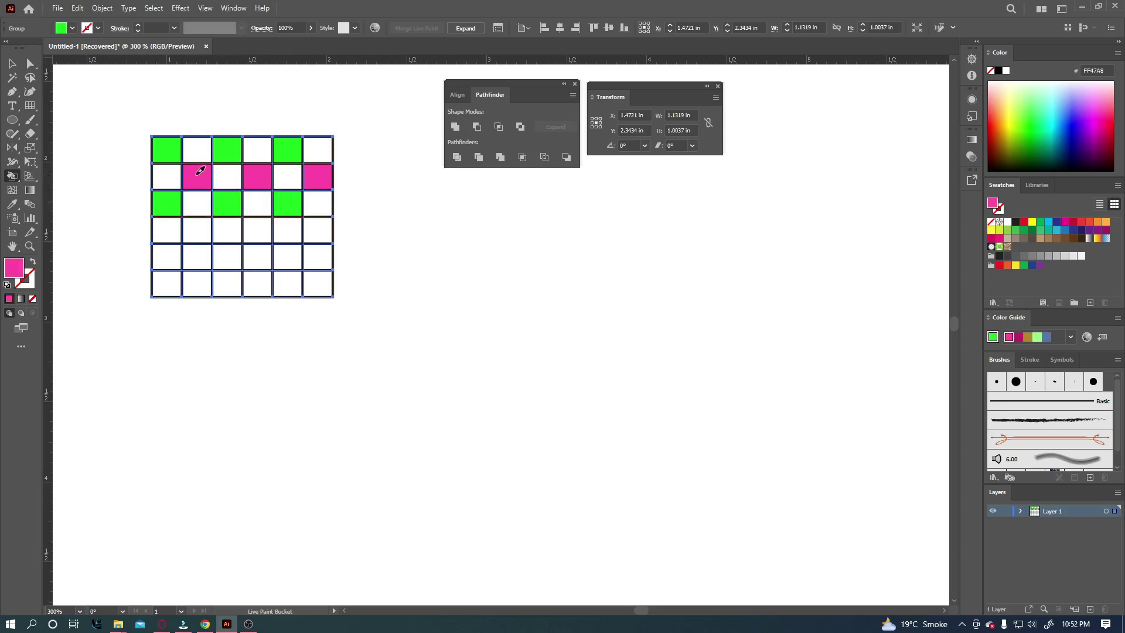
click(196, 230)
click(258, 229)
click(317, 232)
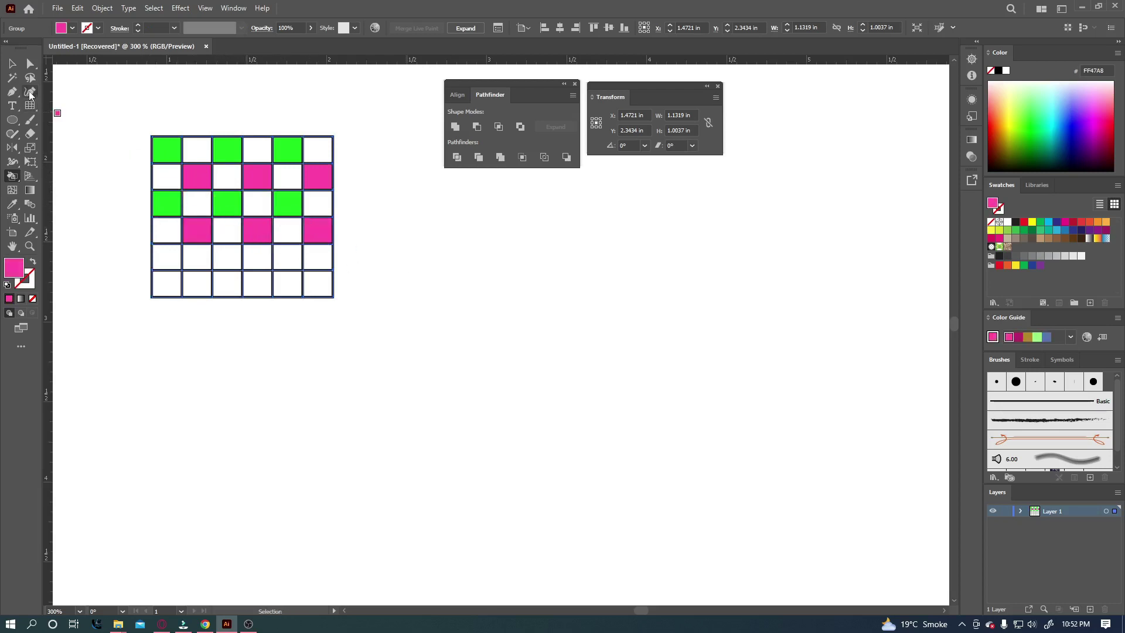
Select the whole painted grid and delete it.
click(12, 63)
drag(129, 128, 382, 354)
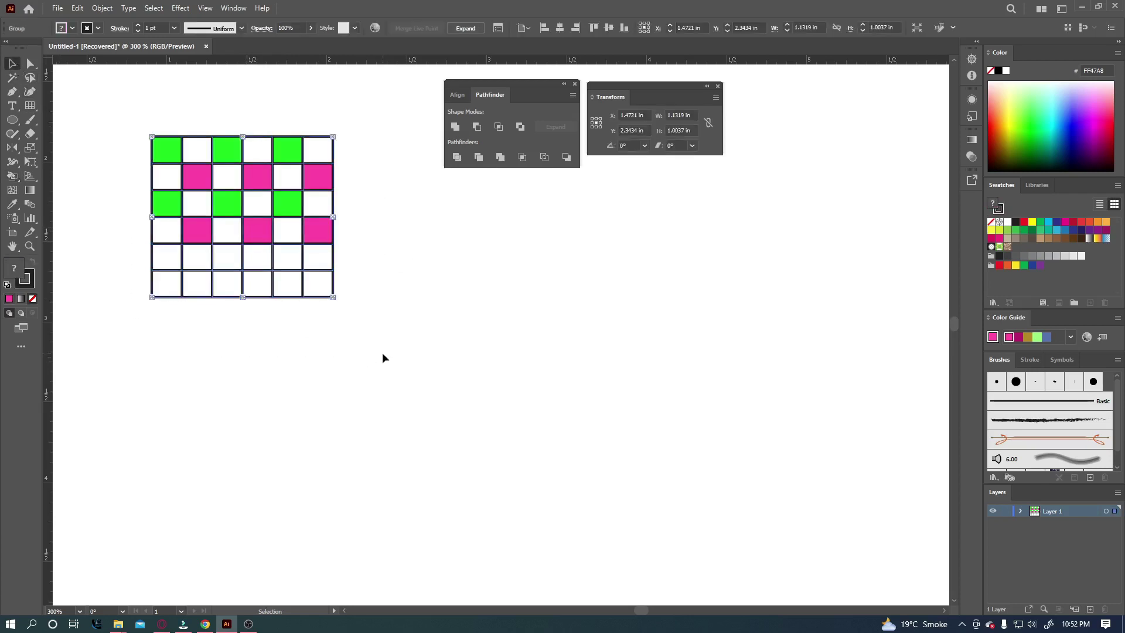
key(Delete)
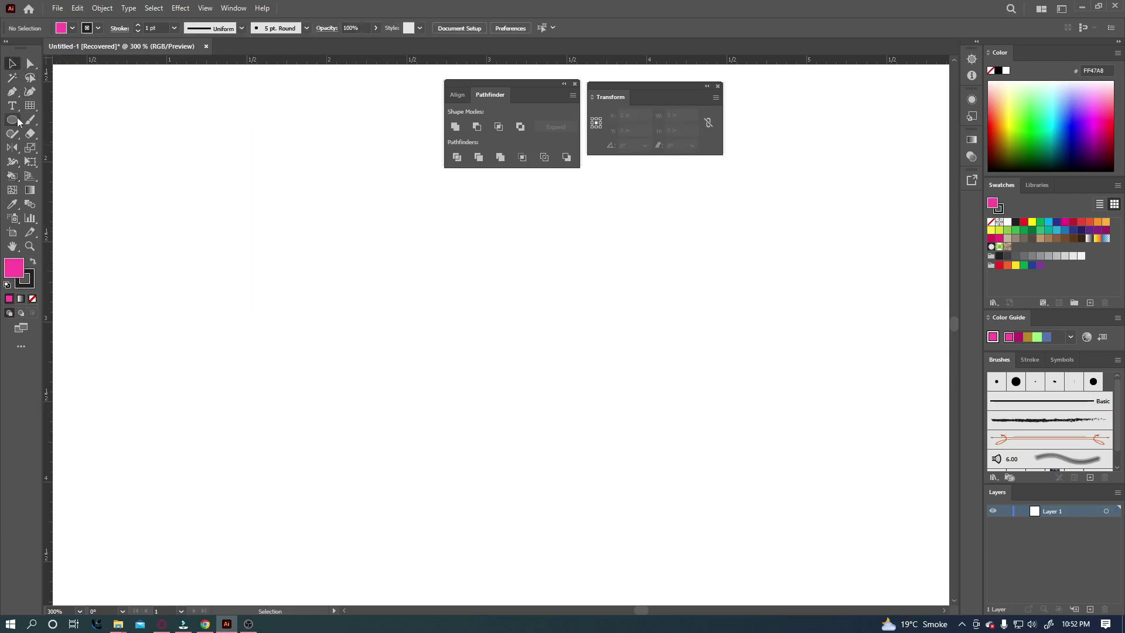
Create a rectangular grid exactly 2 in wide and 2 in high with 5 horizontal and 5 vertical dividers.
click(30, 106)
click(236, 189)
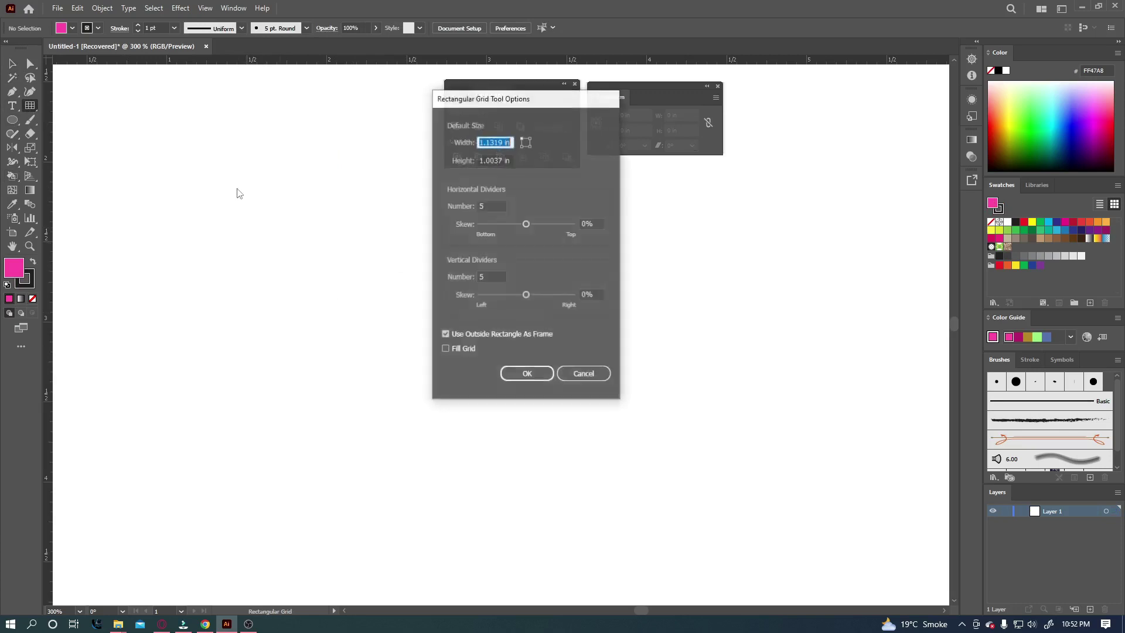
drag(545, 101, 375, 106)
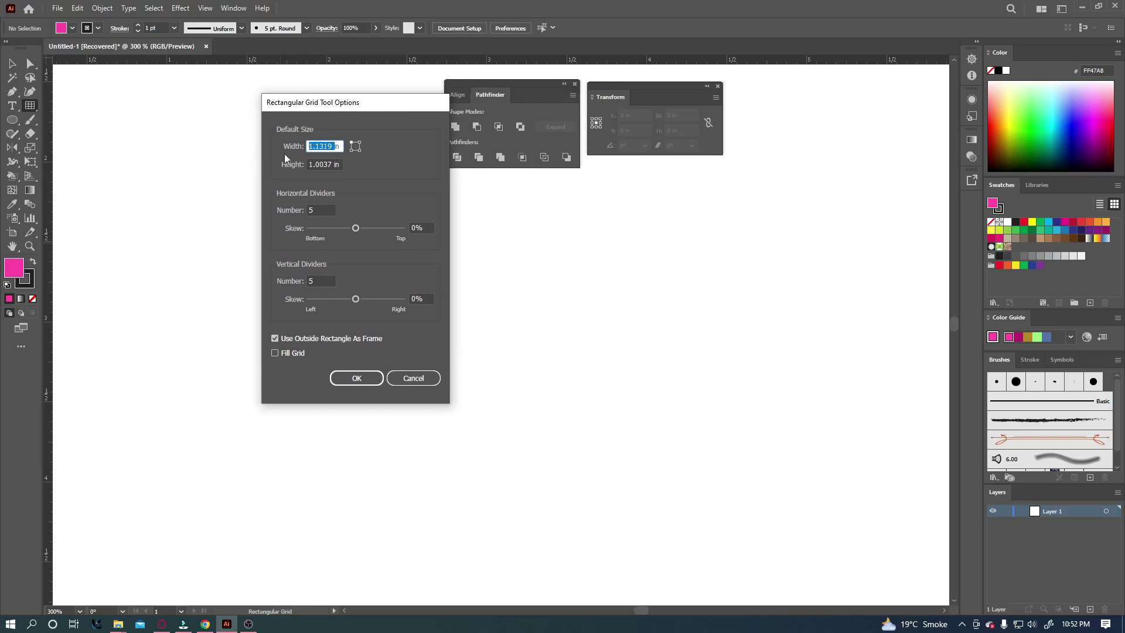
drag(328, 165, 261, 149)
text(2)
key(Tab)
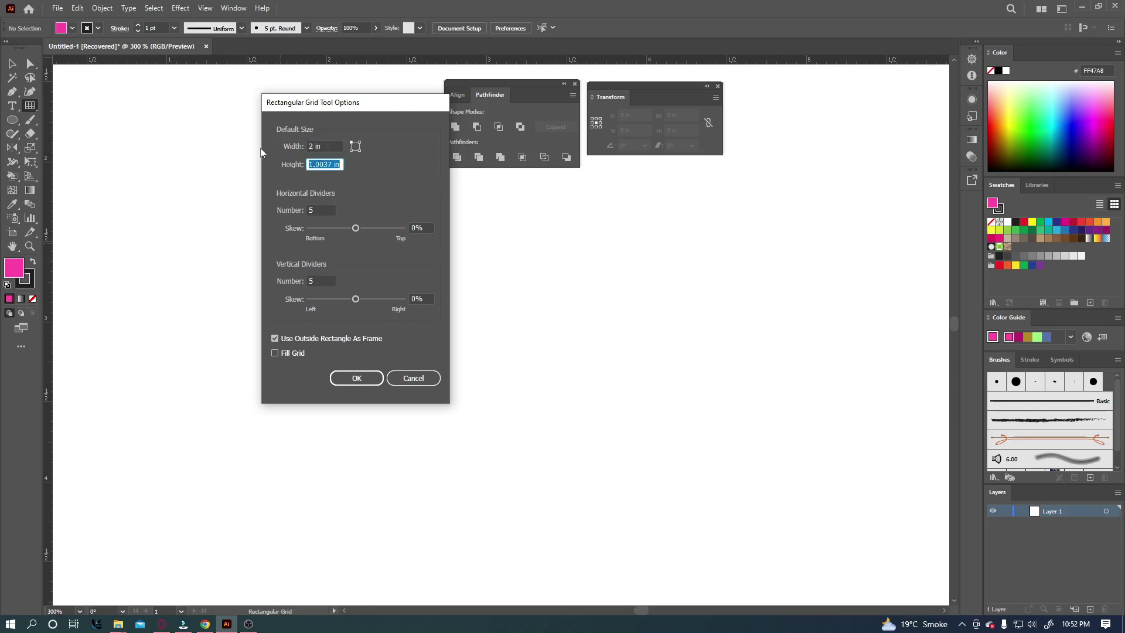
text(2)
click(335, 149)
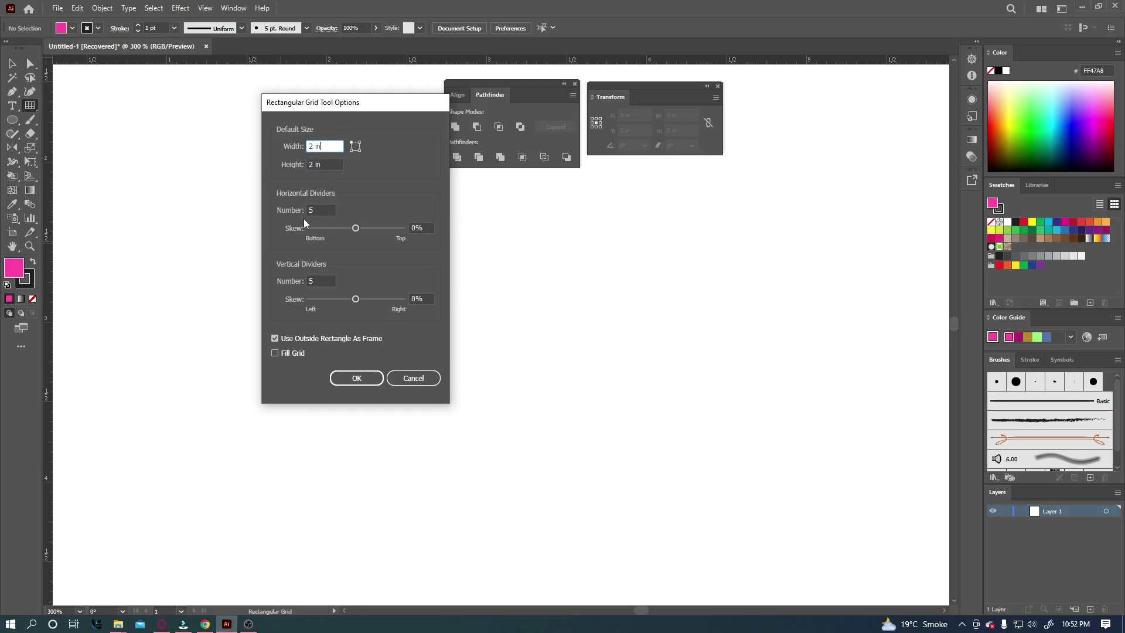
click(319, 209)
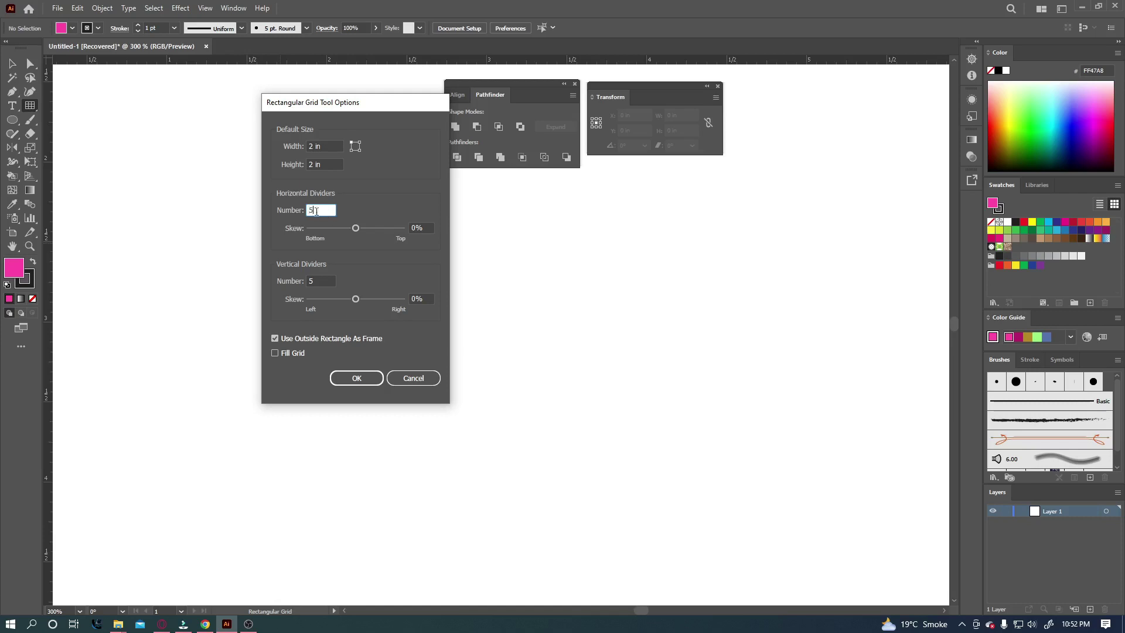
click(320, 280)
click(356, 377)
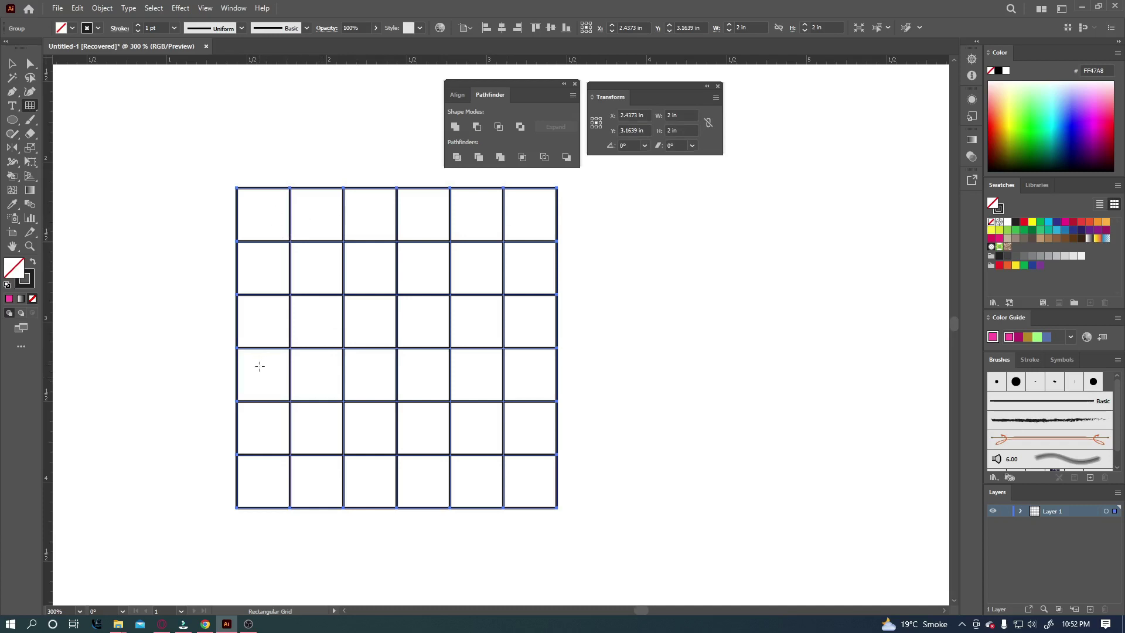
Select the whole 2 in grid and delete it.
click(12, 63)
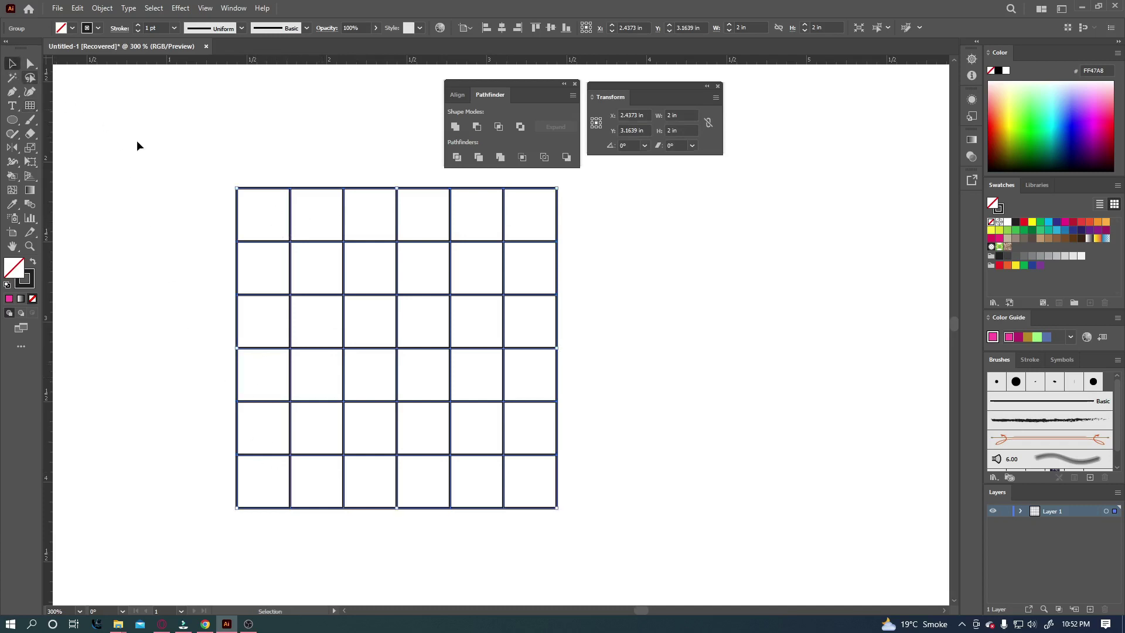
drag(189, 158, 574, 520)
key(Delete)
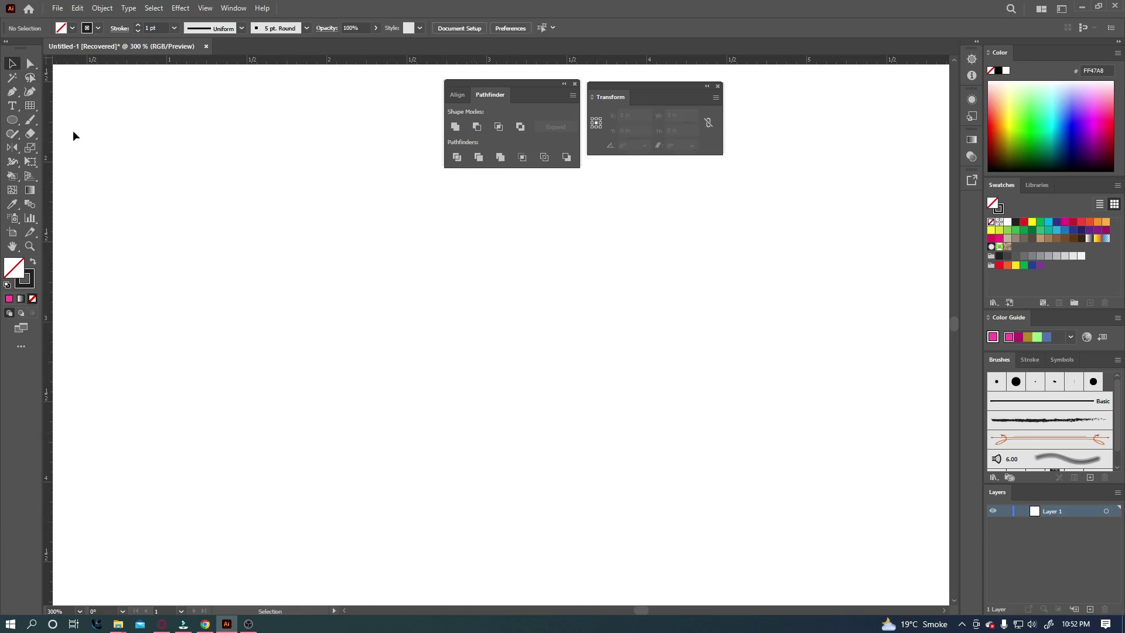
Start a square rectangular grid about 1.44 in wide and remove all its vertical dividers while drawing.
click(30, 107)
drag(194, 208, 419, 367)
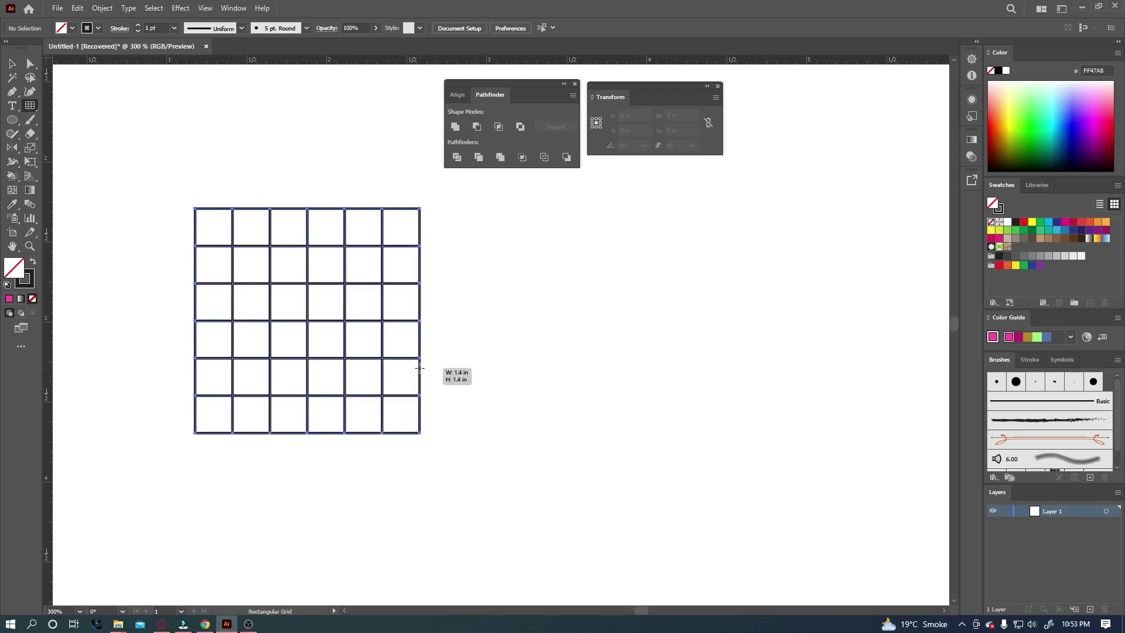
drag(419, 368, 425, 372)
key(Left)
key(Left)
key(Left)
key(Left)
key(Left)
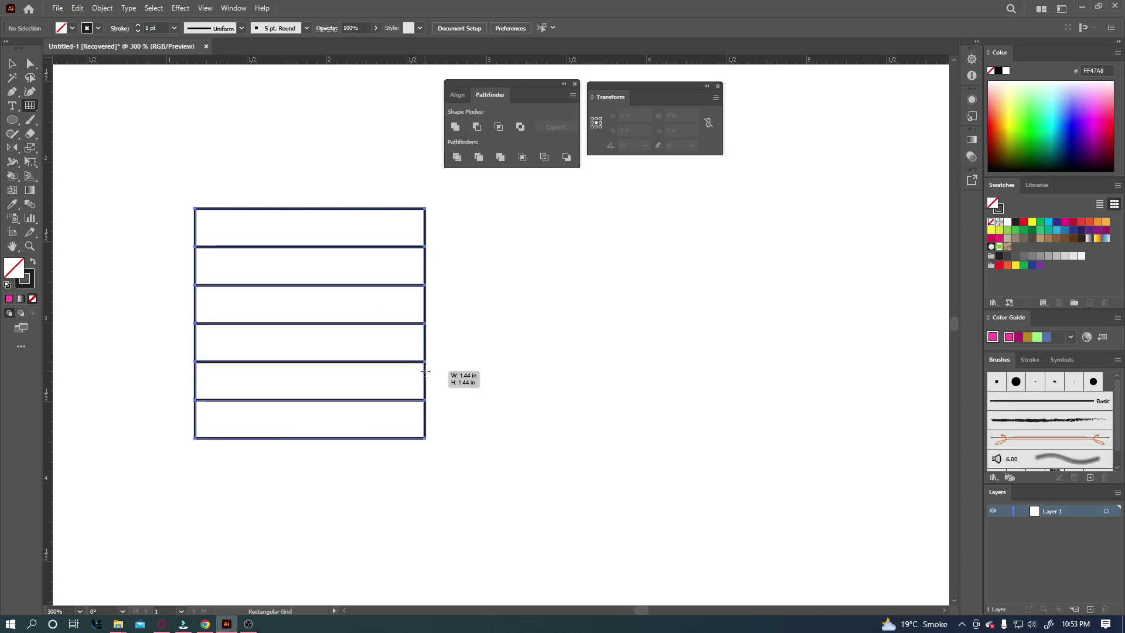
Add vertical dividers to the grid still being drawn until it has seven columns.
key(Right)
key(Right)
key(Right)
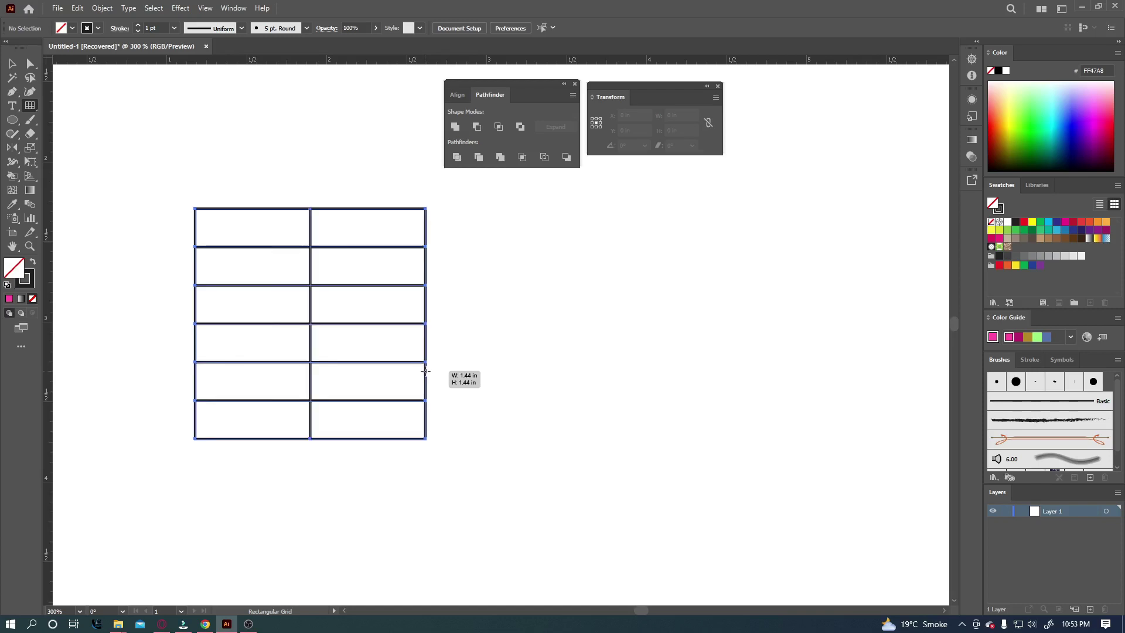
key(Right)
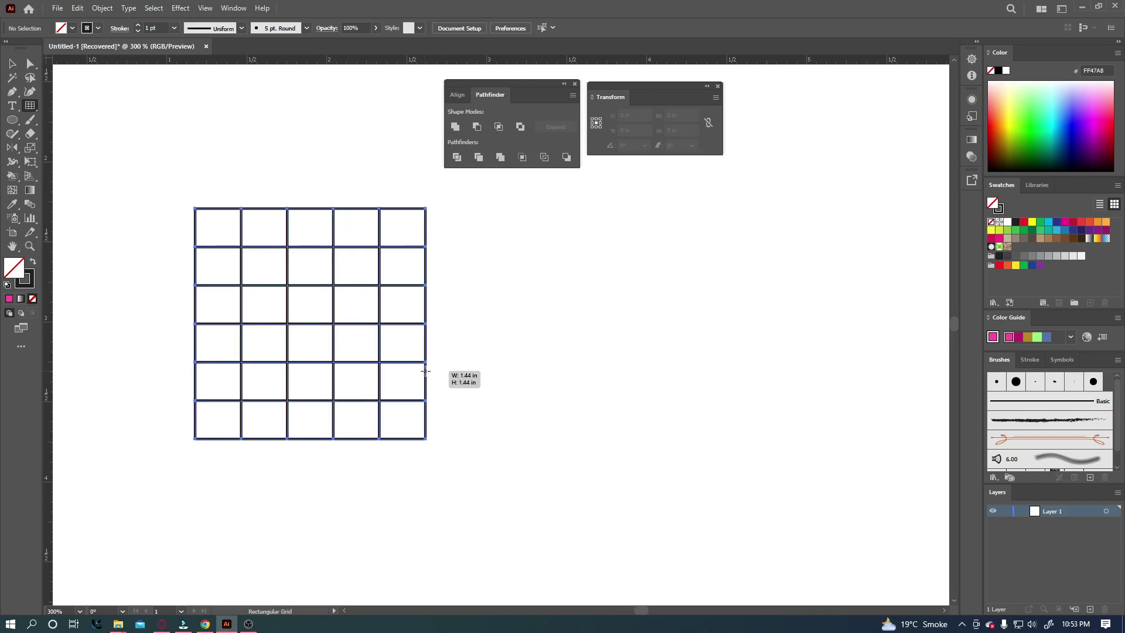
key(Right)
key(Right)
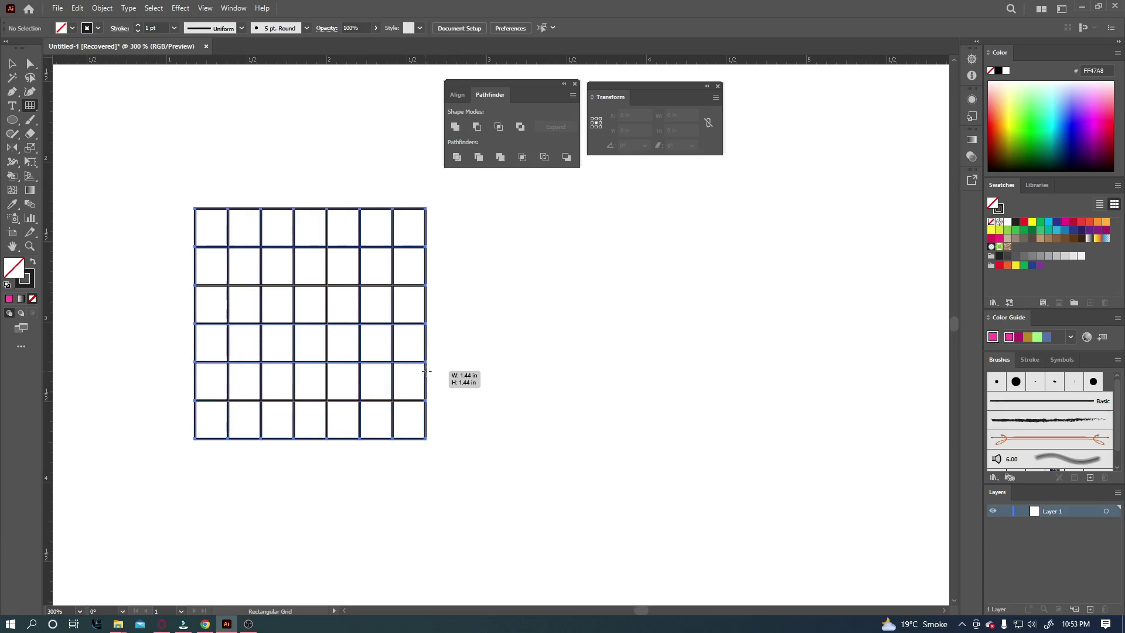
Adjust the horizontal dividers to give eight rows and finish the square grid at about 1.6 in wide.
key(Up)
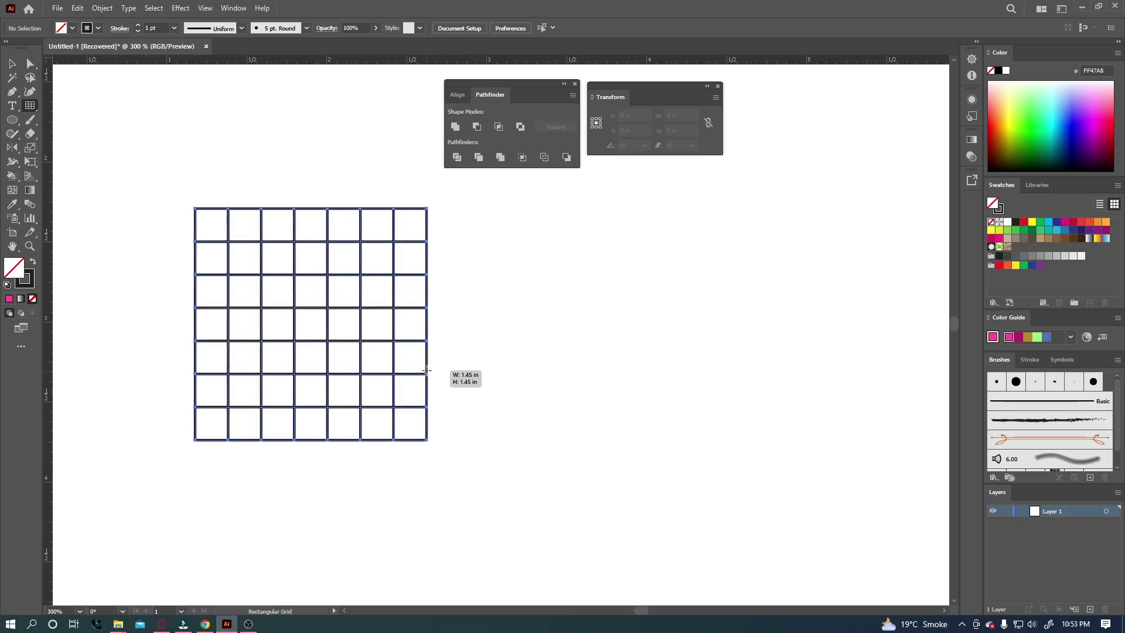
key(Up)
key(Up)
key(Up)
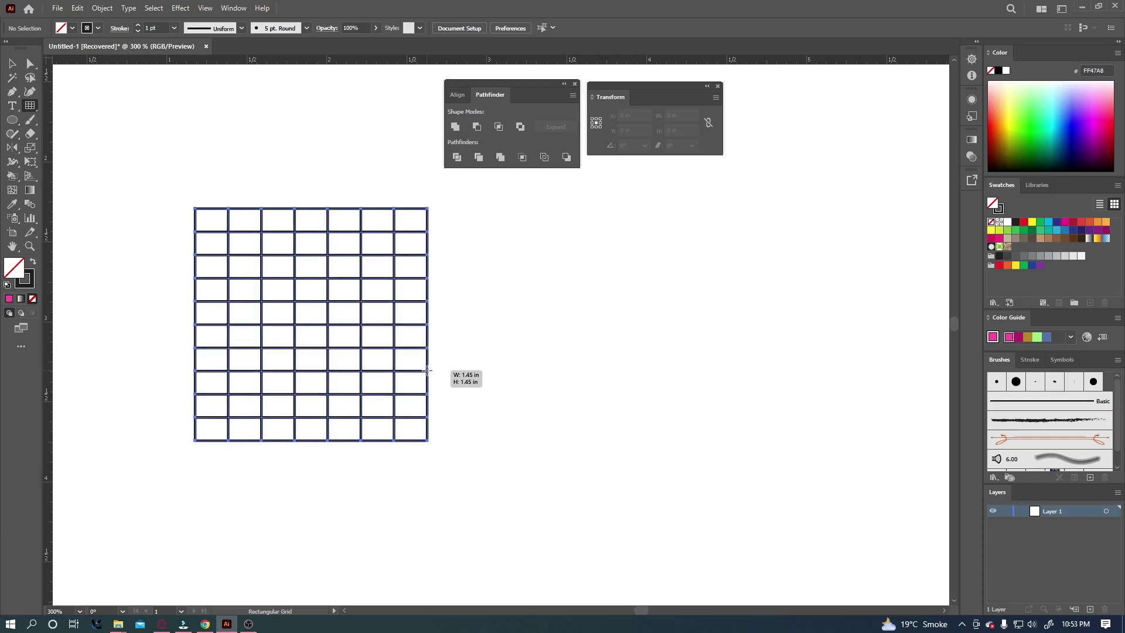
key(Down)
key(Down)
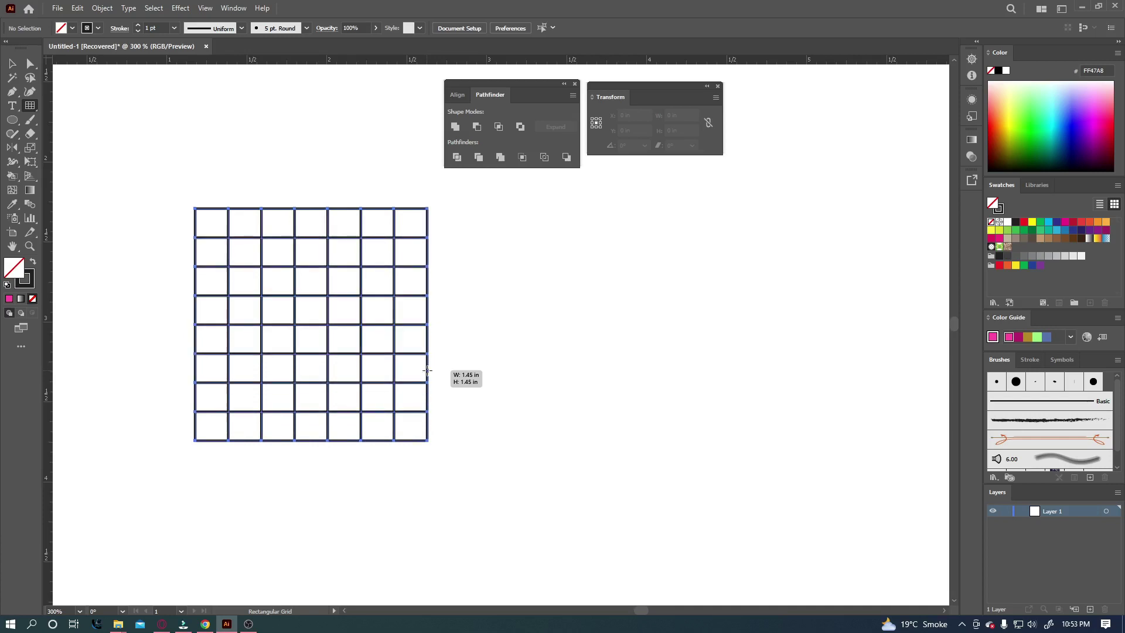
drag(427, 369, 449, 397)
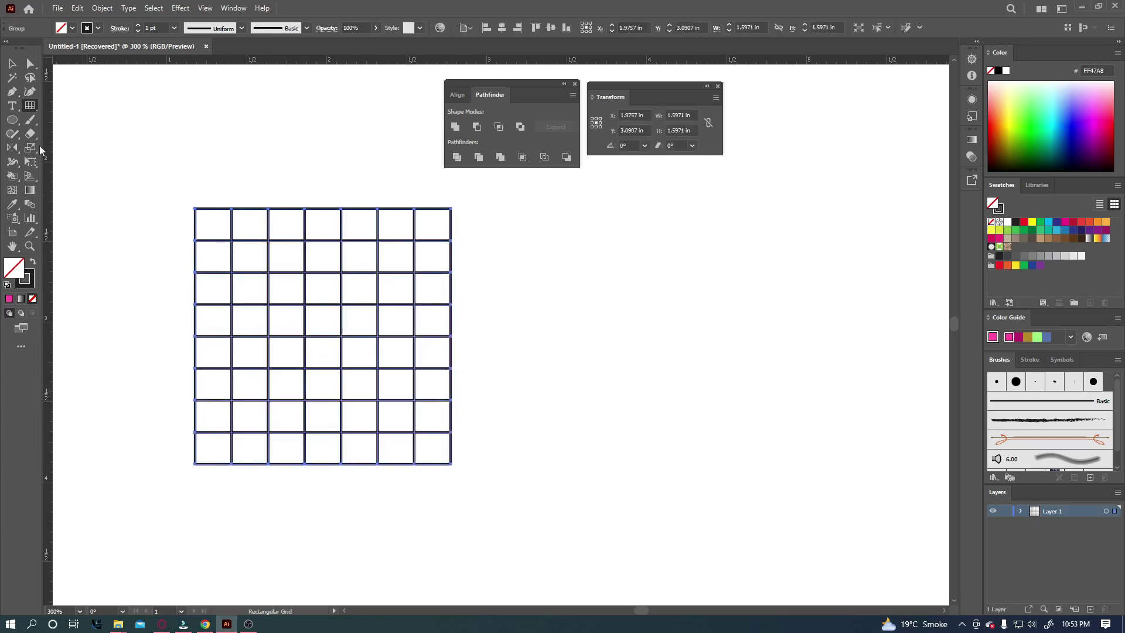
Switch to the Polar Grid tool and delete the selected rectangular grid.
key(ctrl)
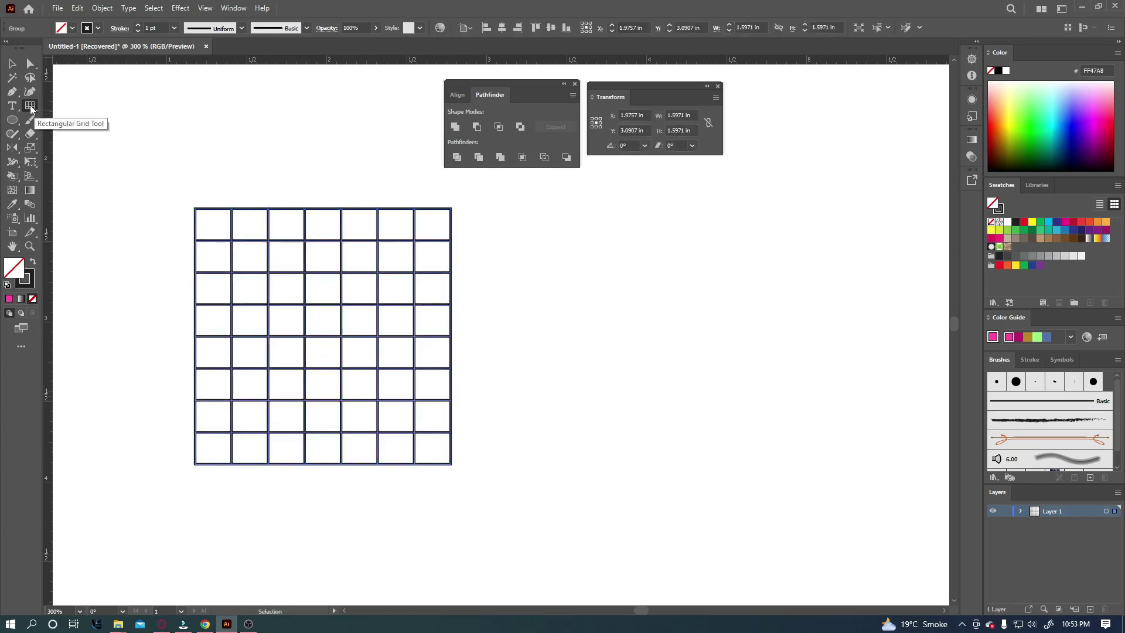
click(31, 107)
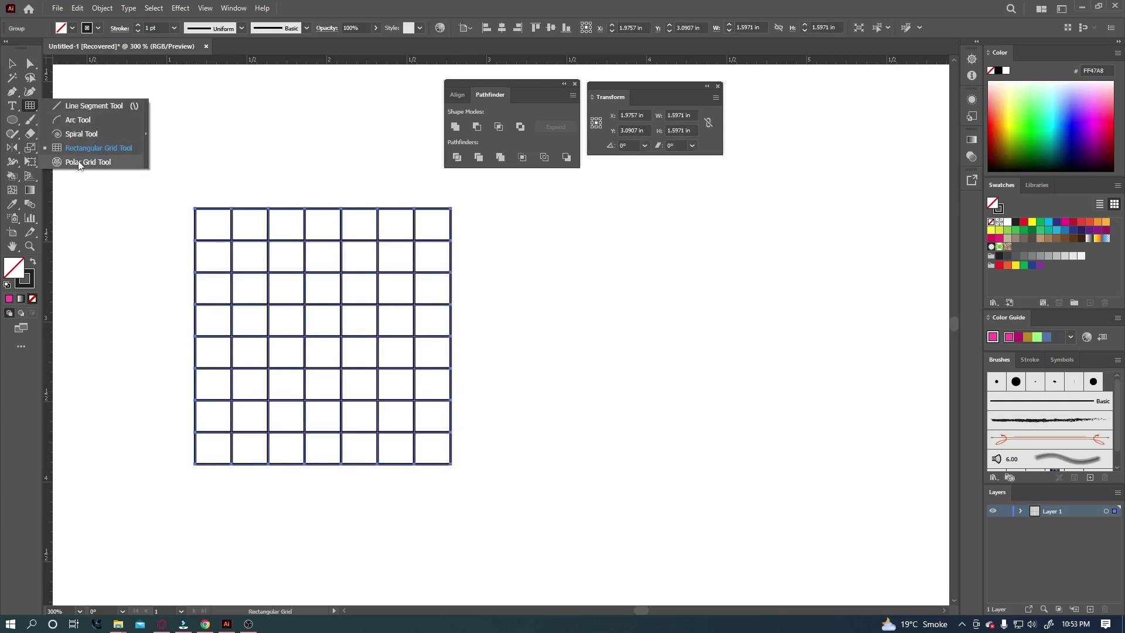
click(81, 163)
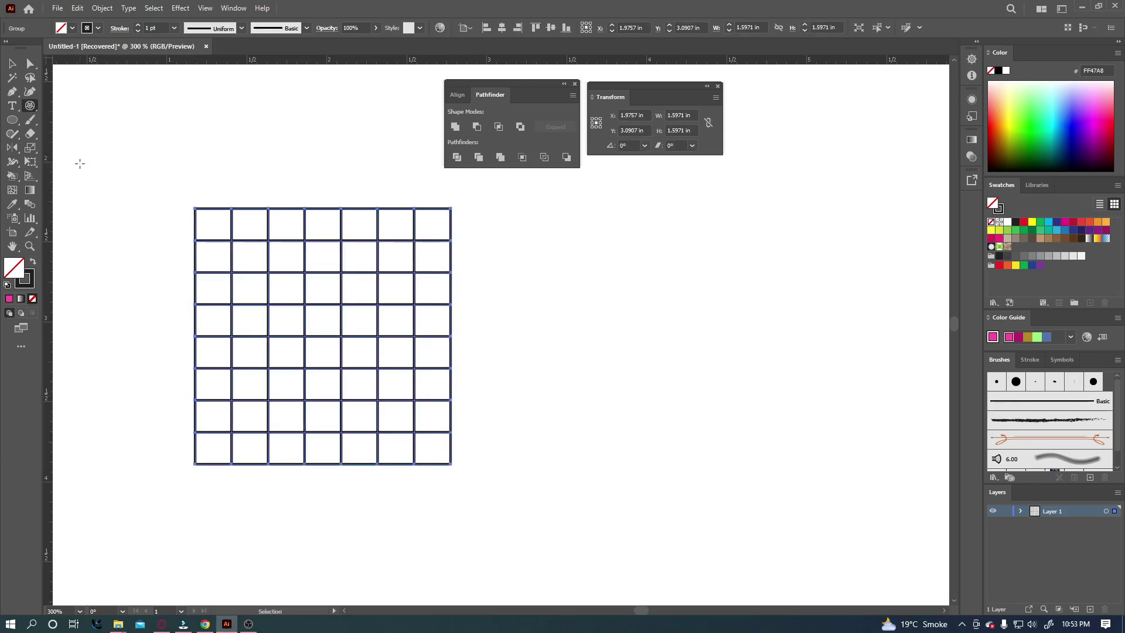
key(Delete)
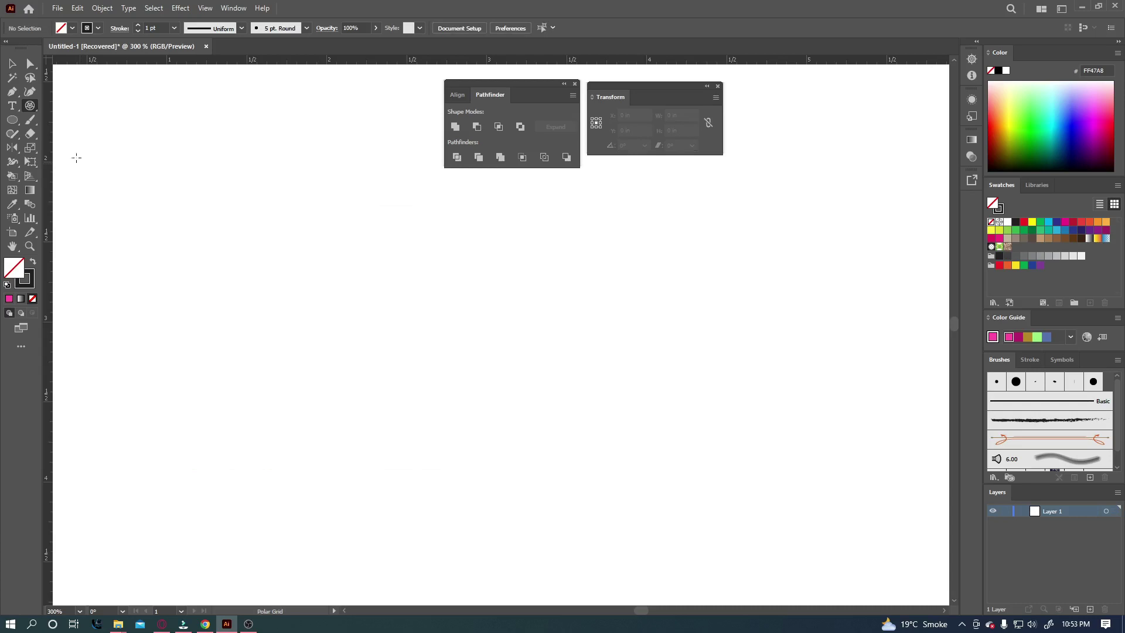
Start a circular polar grid about 1.51 in across and vary its concentric dividers to give eight rings.
drag(256, 178, 465, 412)
key(Up)
key(Up)
key(Up)
key(Down)
key(Down)
key(Down)
key(Down)
key(Up)
key(Up)
key(Up)
key(Down)
key(Down)
key(Down)
key(Up)
key(Up)
Adjust the radial dividers to nine, finish the polar grid at about 1.51 in across, and switch to the Selection tool.
key(Right)
key(Right)
key(Right)
key(Right)
key(Right)
key(Right)
key(Right)
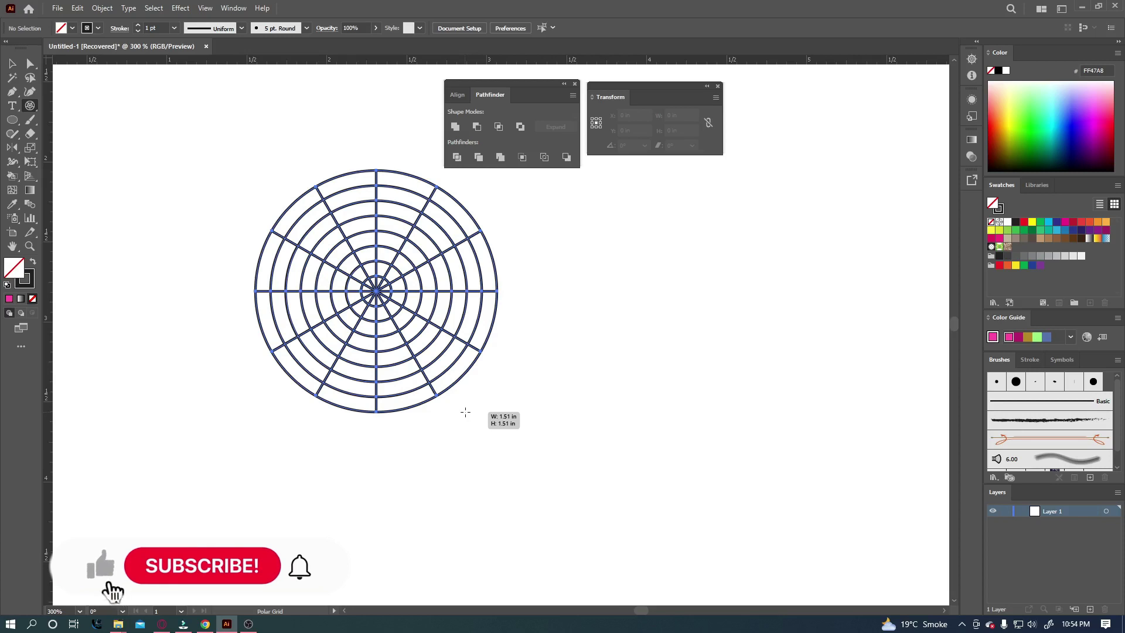
key(Left)
key(Left)
key(Left)
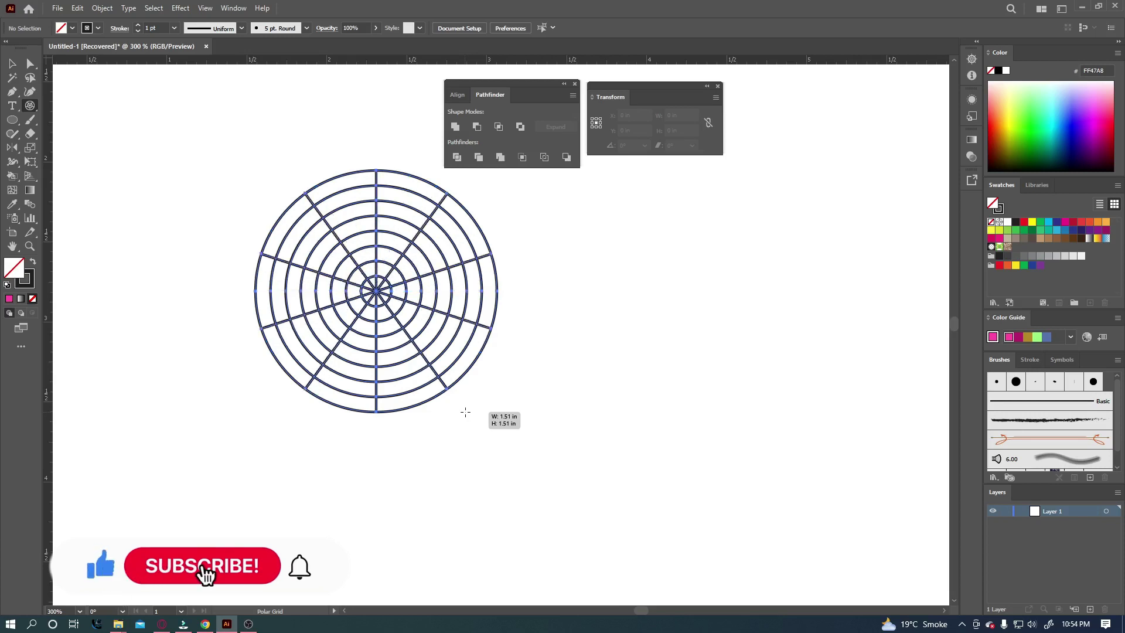
drag(466, 412, 465, 411)
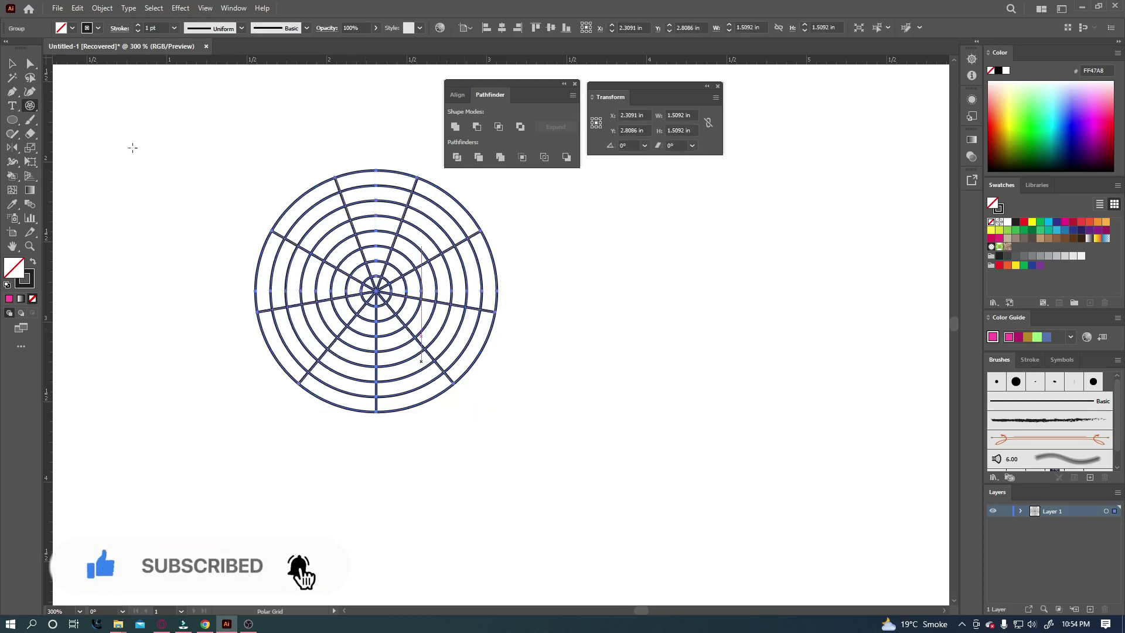
key(v)
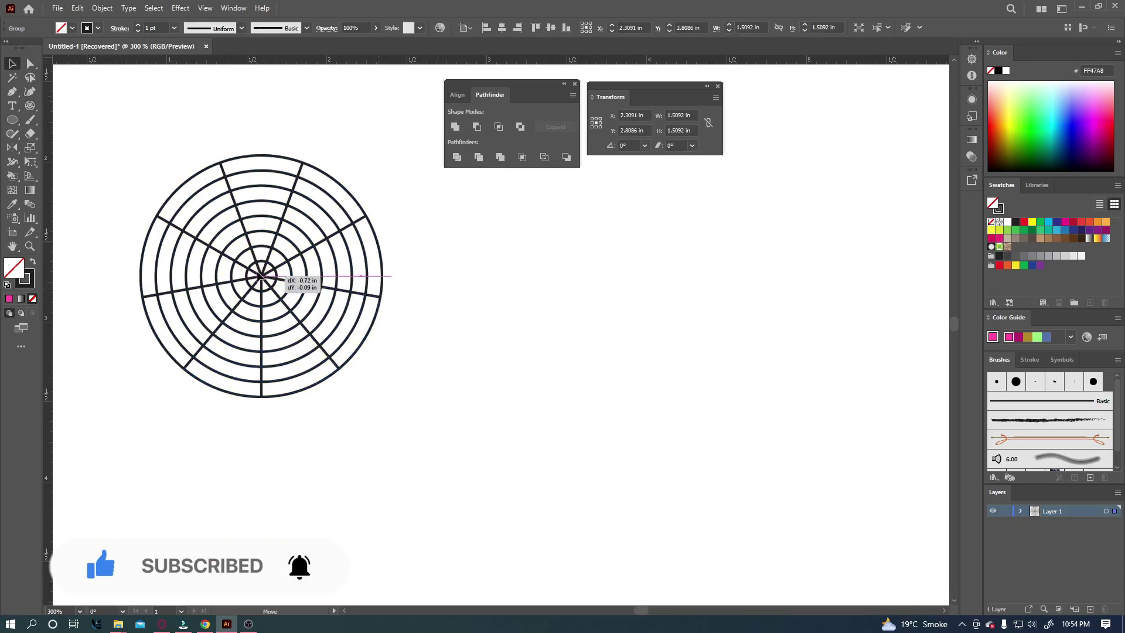